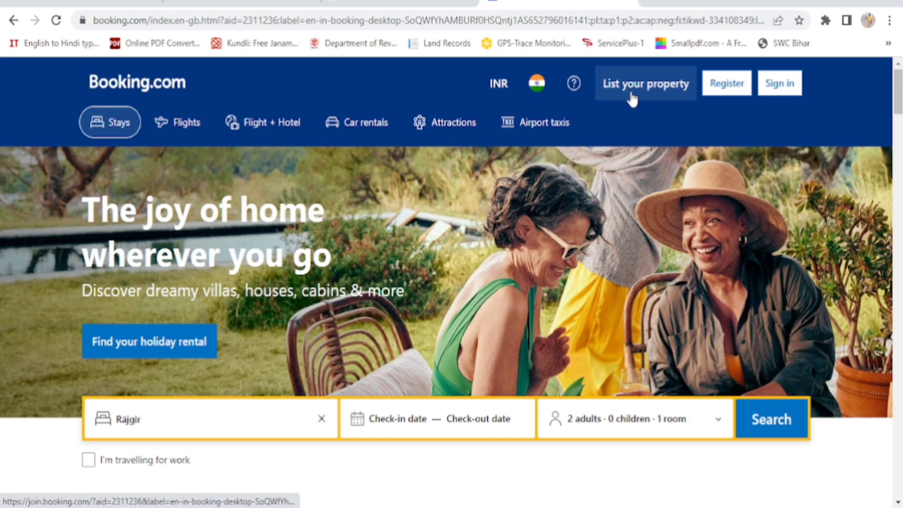
Open the 'List your property' partner sign-up page from the Booking.com header
left_click(668, 94)
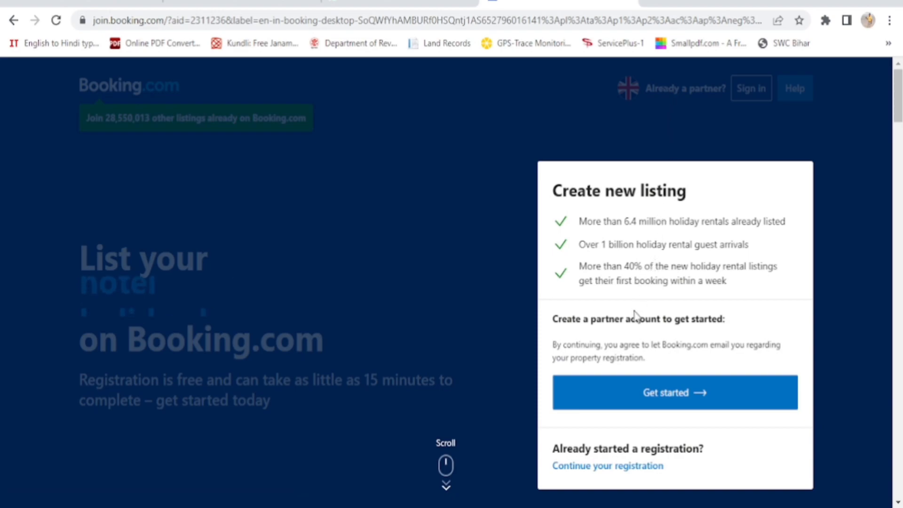
Start a new partner account and submit its e-mail address, fixing a typo along the way
left_click(685, 402)
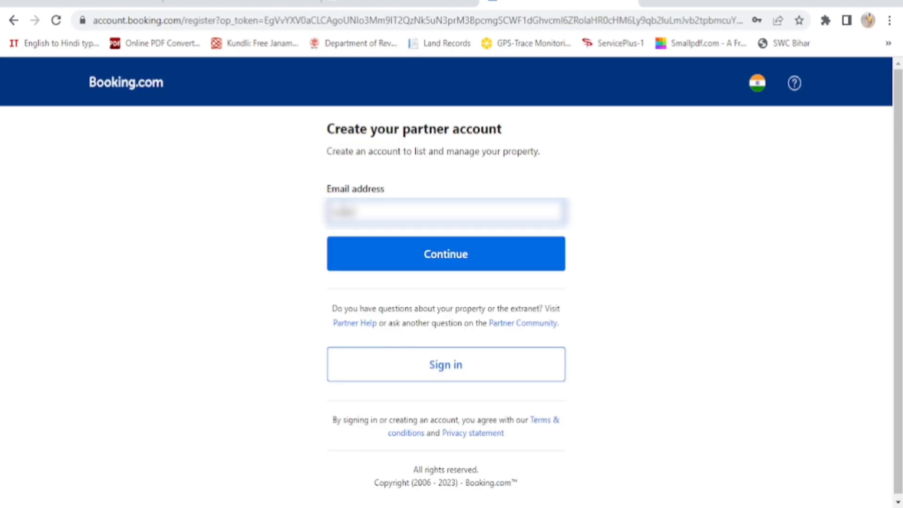
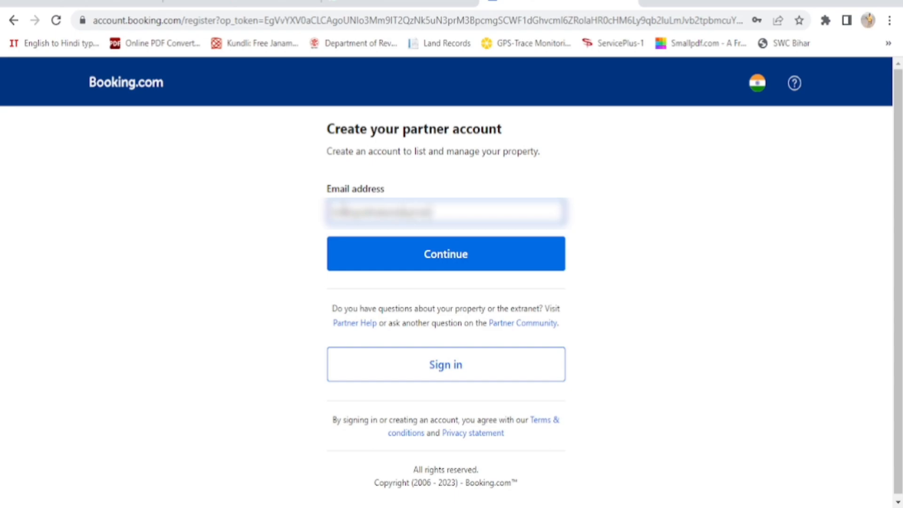
left_click(447, 261)
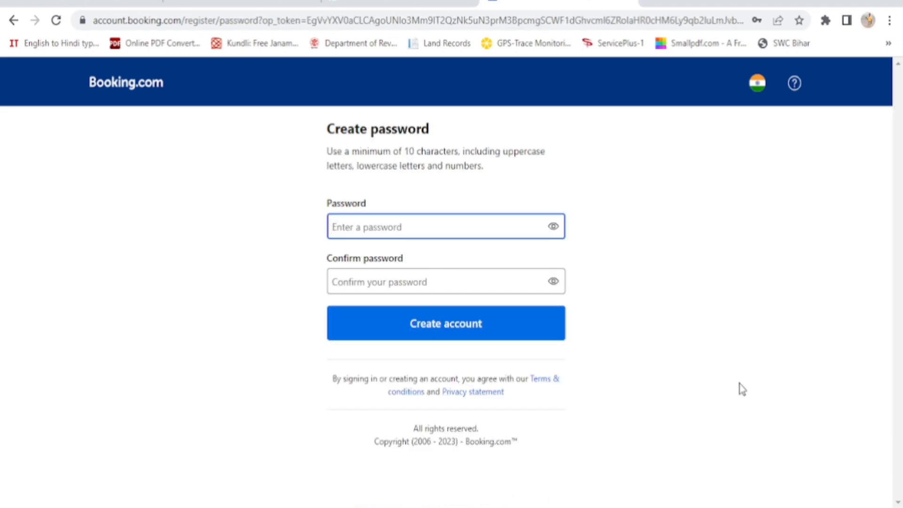
Enter and confirm the account password, then create the partner account
type("Ra")
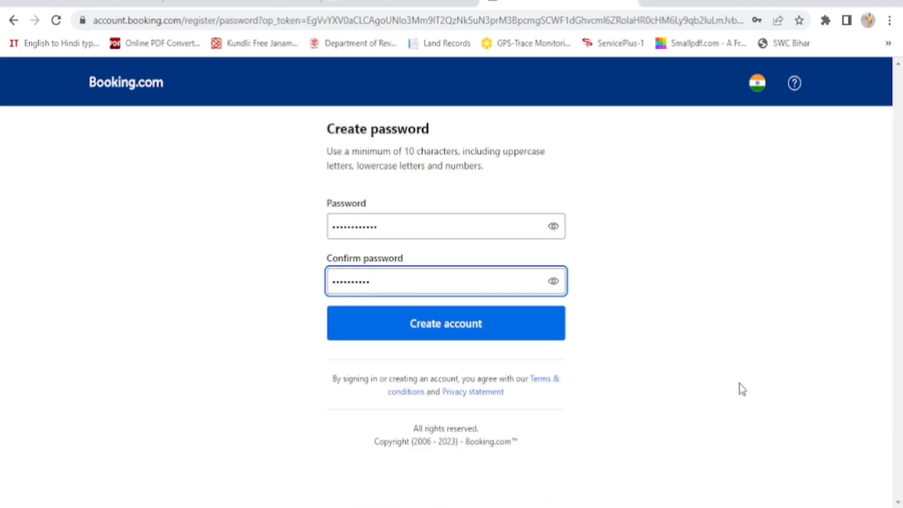
type("••")
left_click(453, 330)
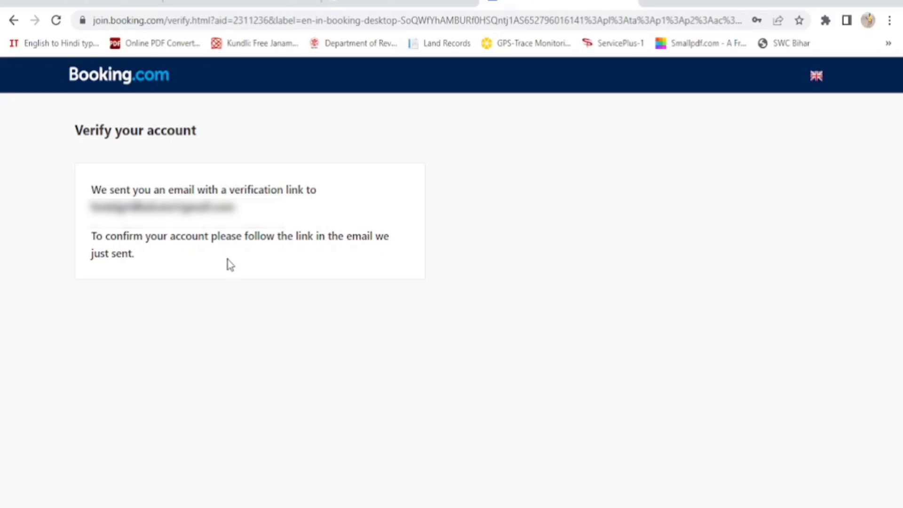
Confirm the account e-mail via the 'Booking.com - Confirm email address' message in Gmail
left_click(240, 3)
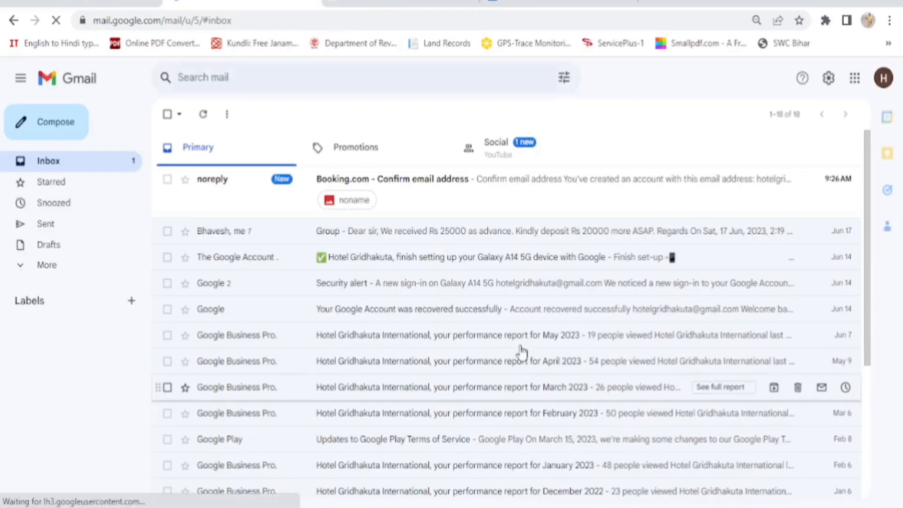
left_click(404, 195)
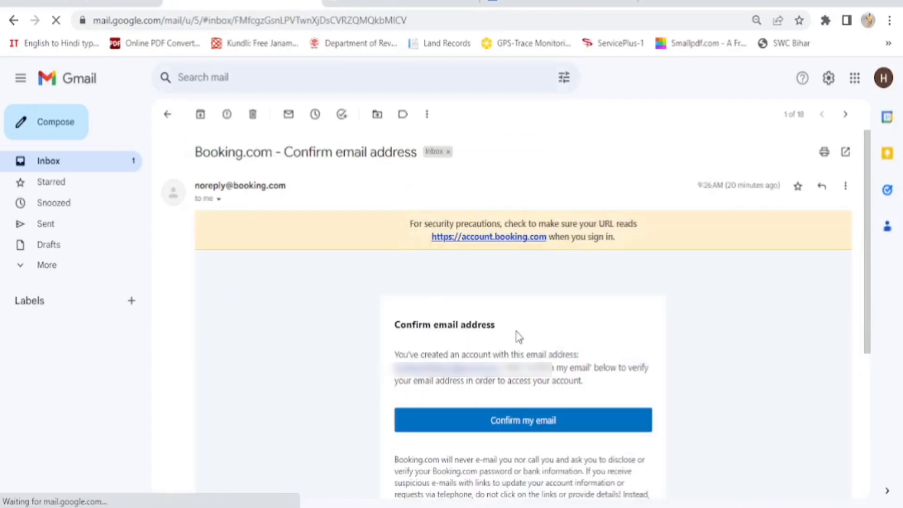
left_click(529, 421)
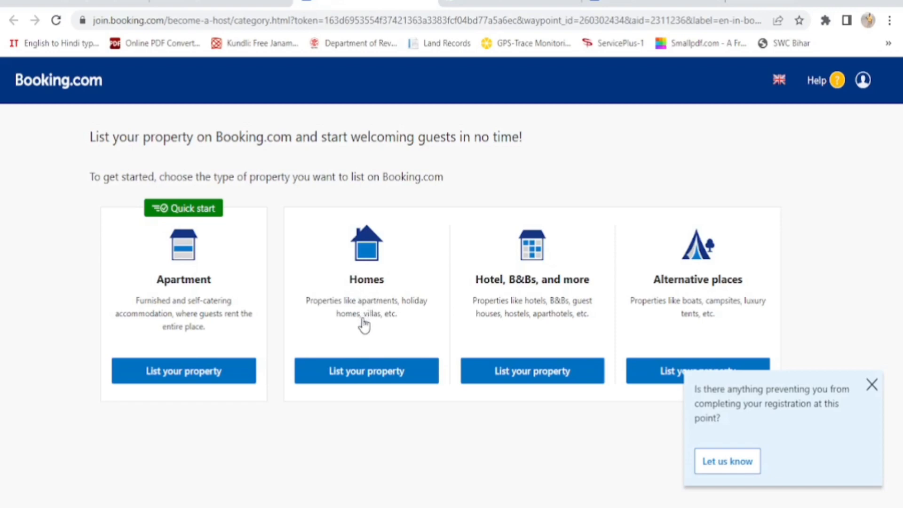
Dismiss the feedback prompt and choose to list a 'Hotel, B&Bs, and more' property
left_click(872, 387)
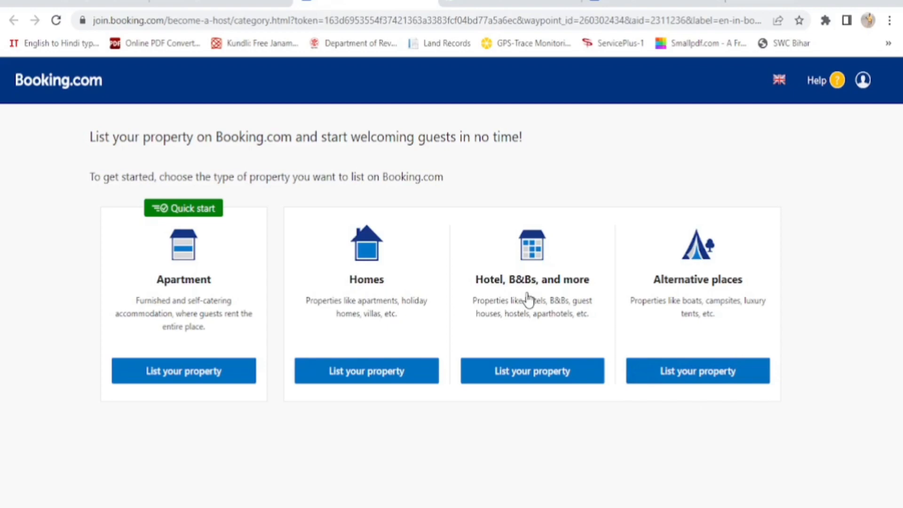
left_click(539, 376)
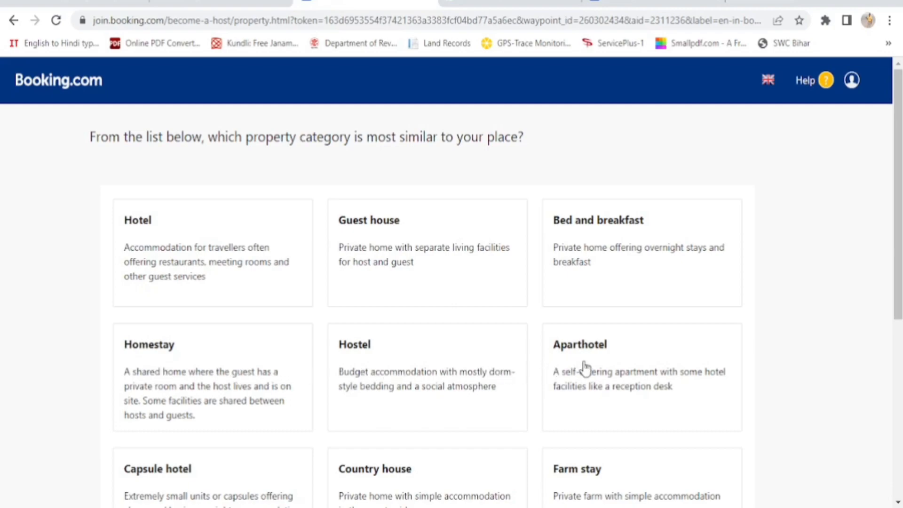
Pick Hotel as the property category, dismiss the feedback prompt and continue
scroll(597, 371, "down", 2)
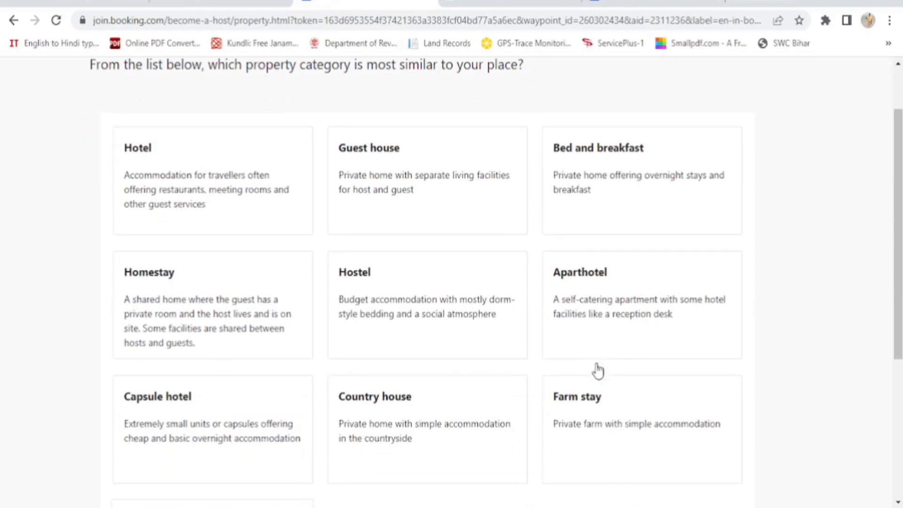
scroll(330, 425, "down", 4)
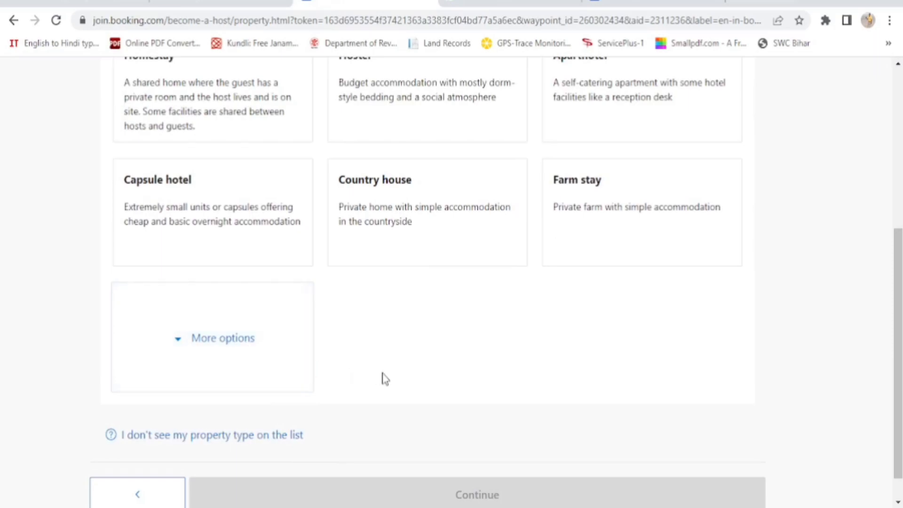
scroll(413, 386, "up", 4)
scroll(413, 387, "up", 2)
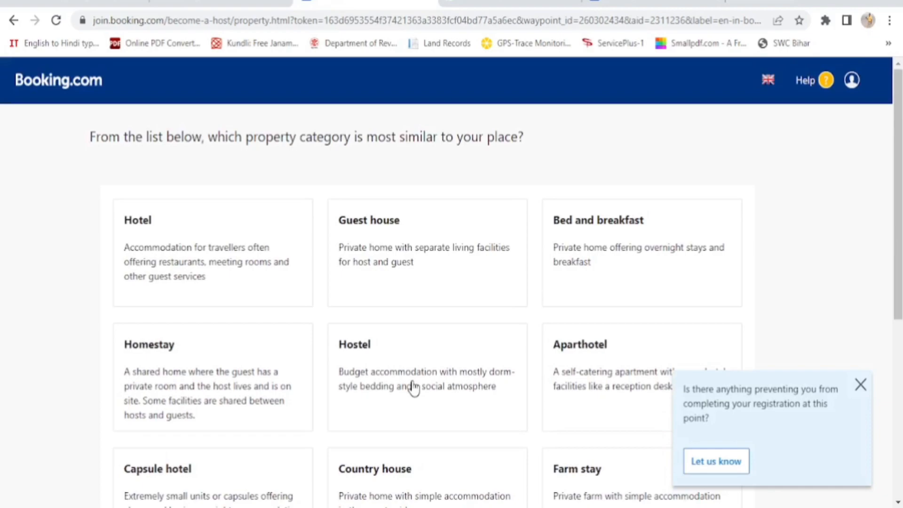
left_click(163, 257)
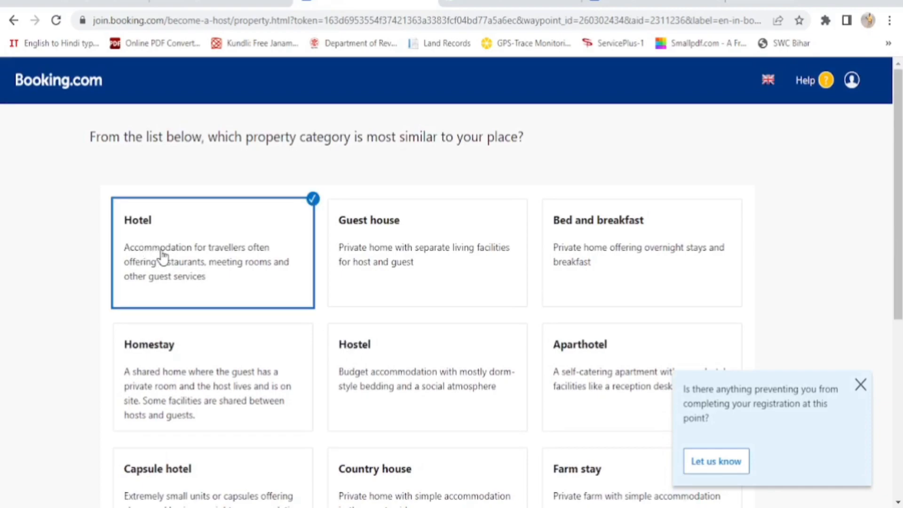
left_click(861, 385)
scroll(861, 391, "down", 6)
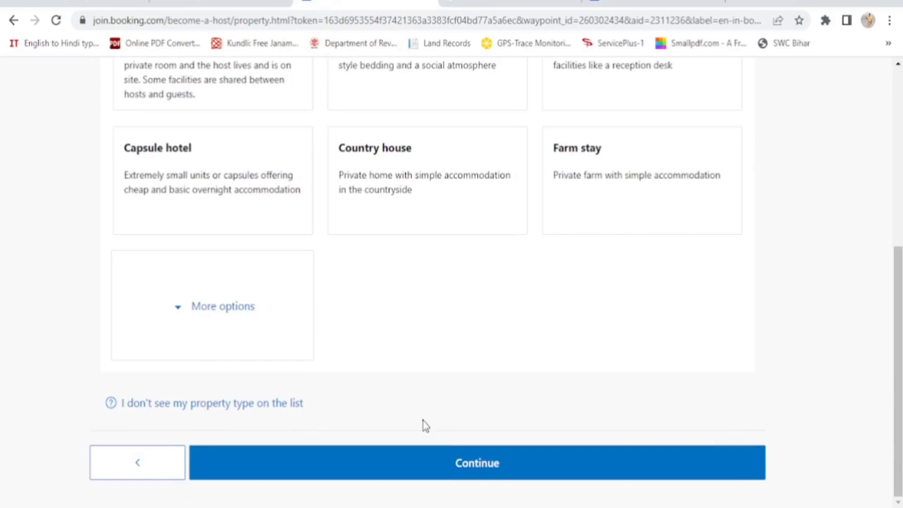
left_click(482, 463)
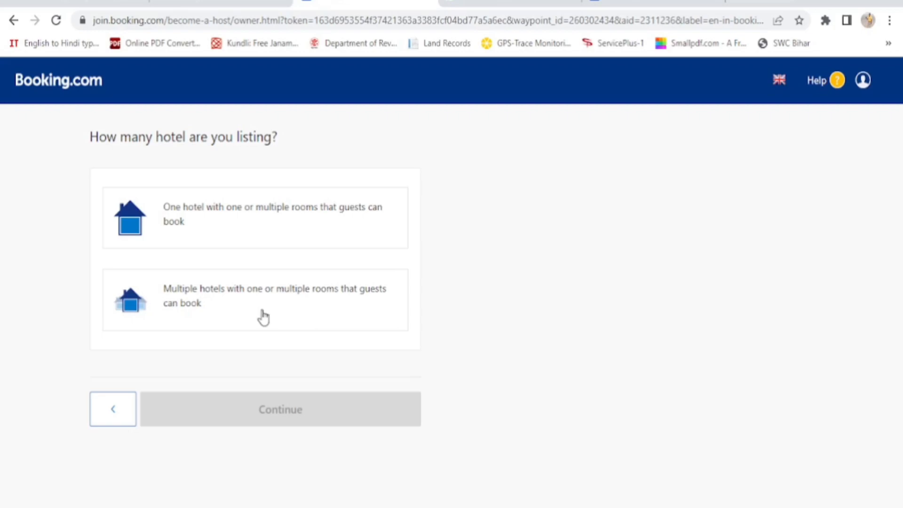
Choose 'One hotel with one or multiple rooms' and accept the one-hotel listing summary
left_click(236, 226)
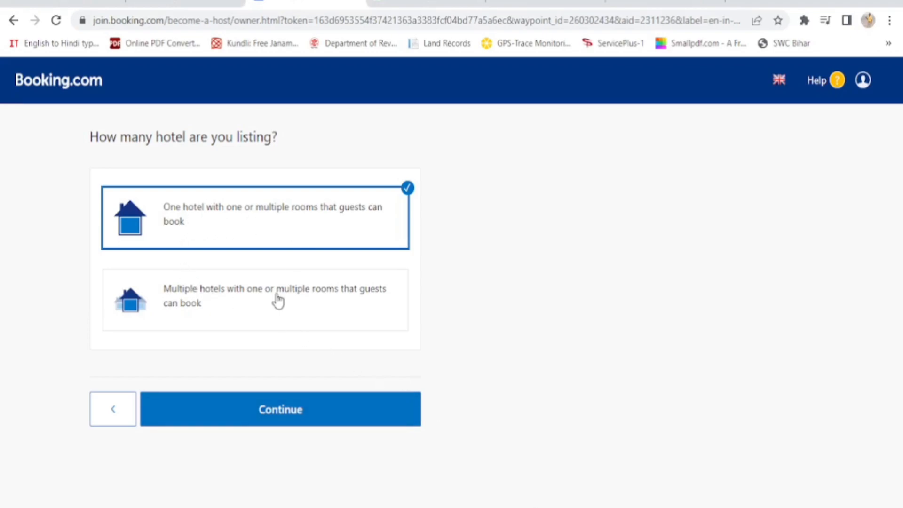
left_click(286, 416)
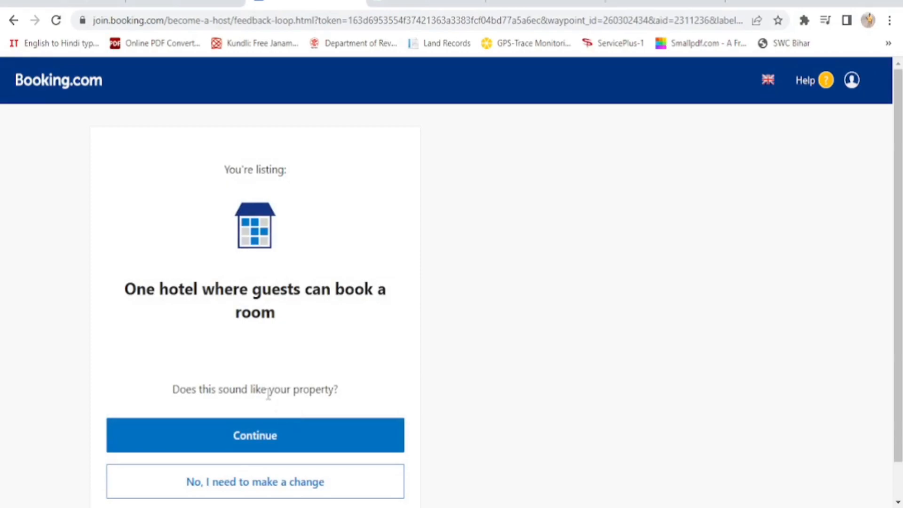
scroll(399, 335, "down", 1)
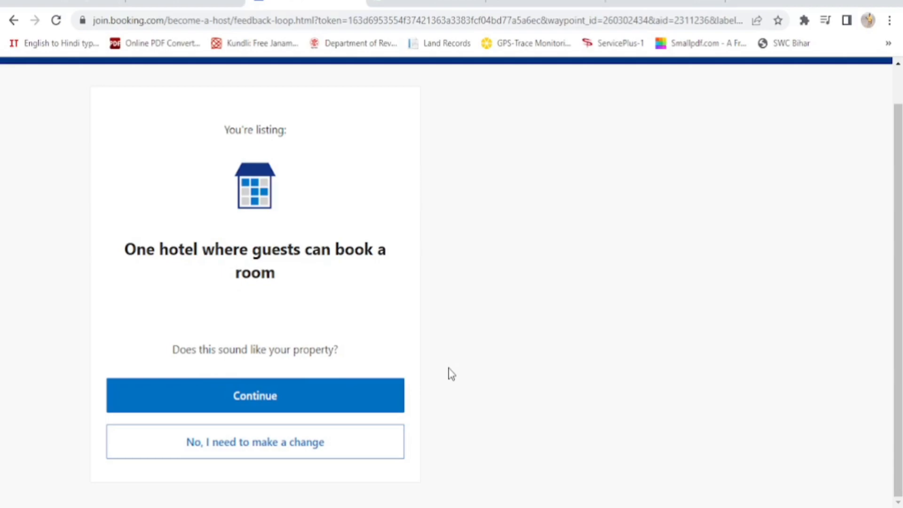
left_click(255, 402)
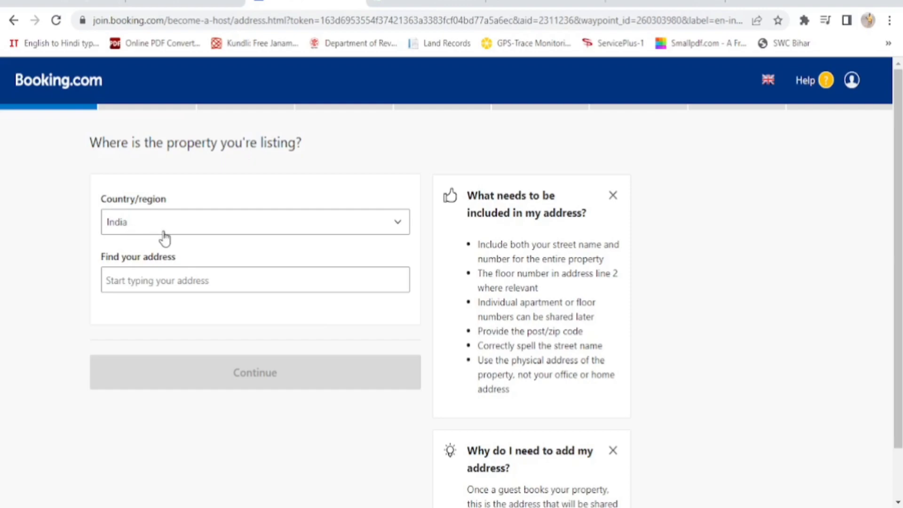
Search for the hotel's Rajgir address and pick the Virayatan Road suggestion
left_click(109, 282)
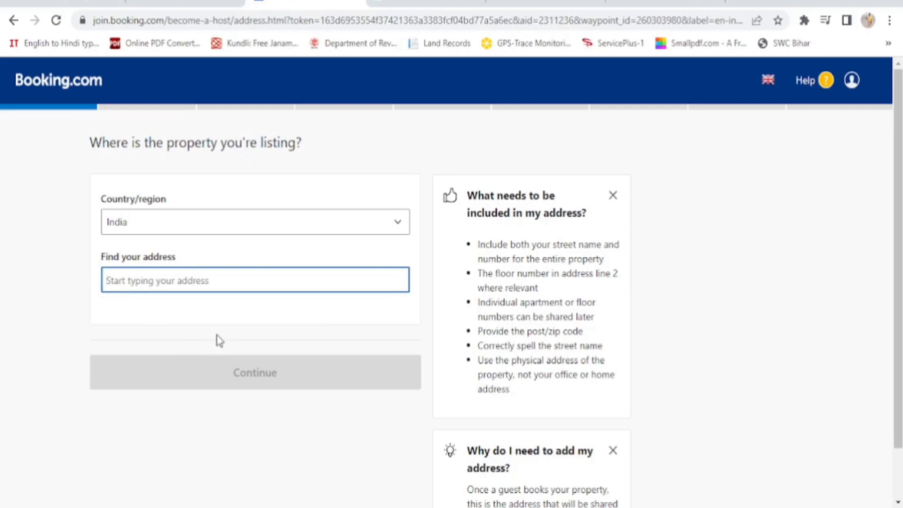
type("Near Veerayatan, Veerayatan Road, Rajgir")
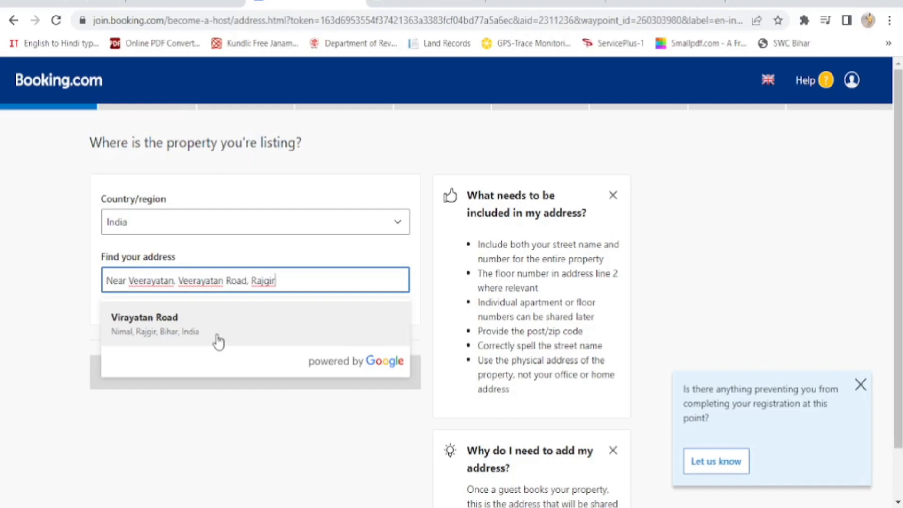
left_click(141, 331)
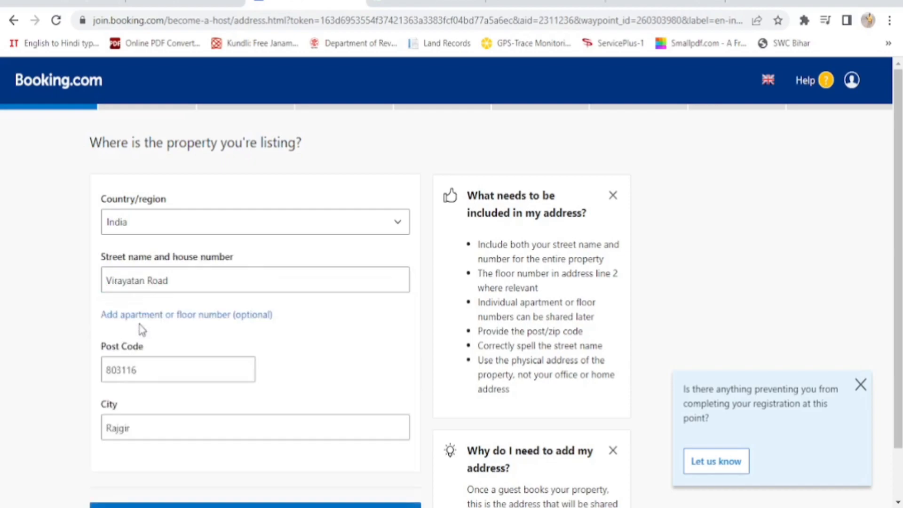
Add the 'Near Virayatan' landmark to the street name and submit the address
scroll(393, 359, "down", 1)
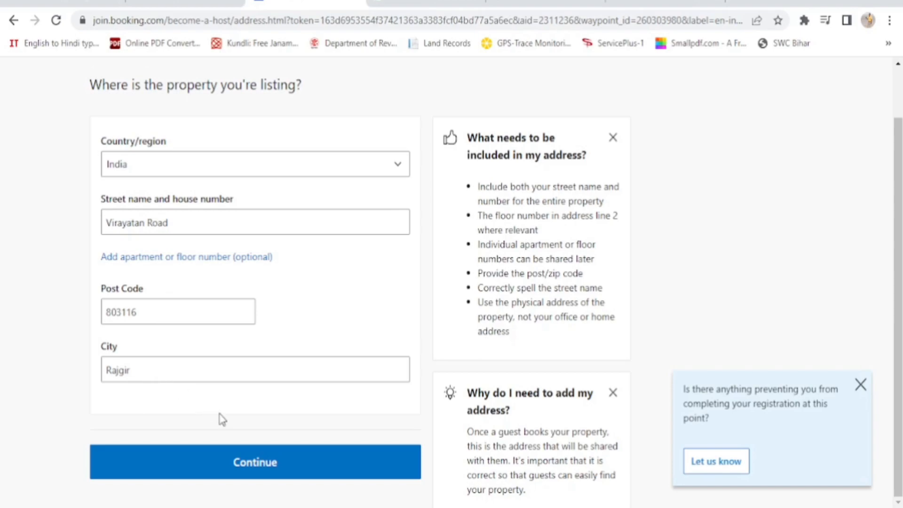
left_click(108, 221)
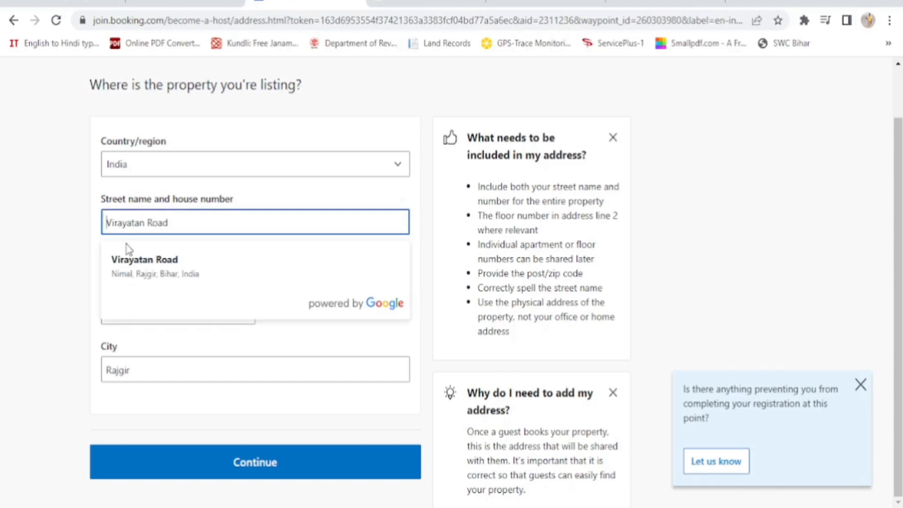
type("Near")
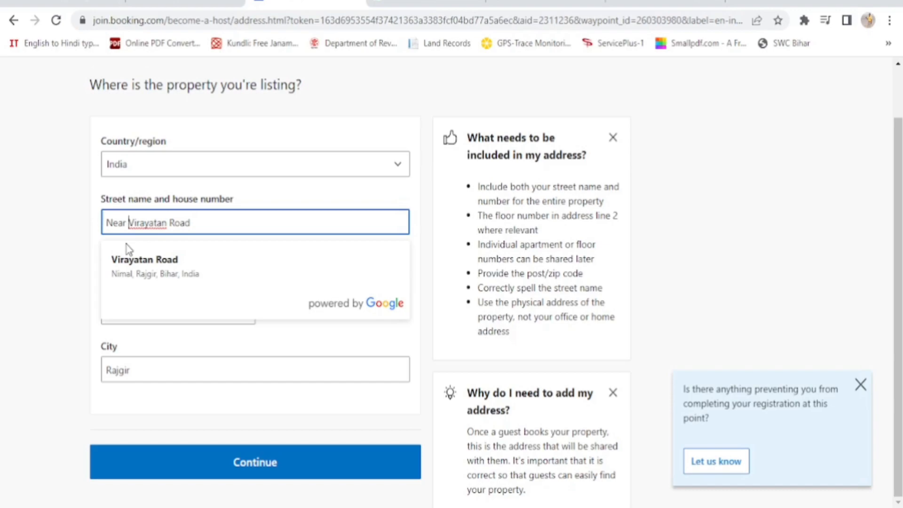
type("Viray")
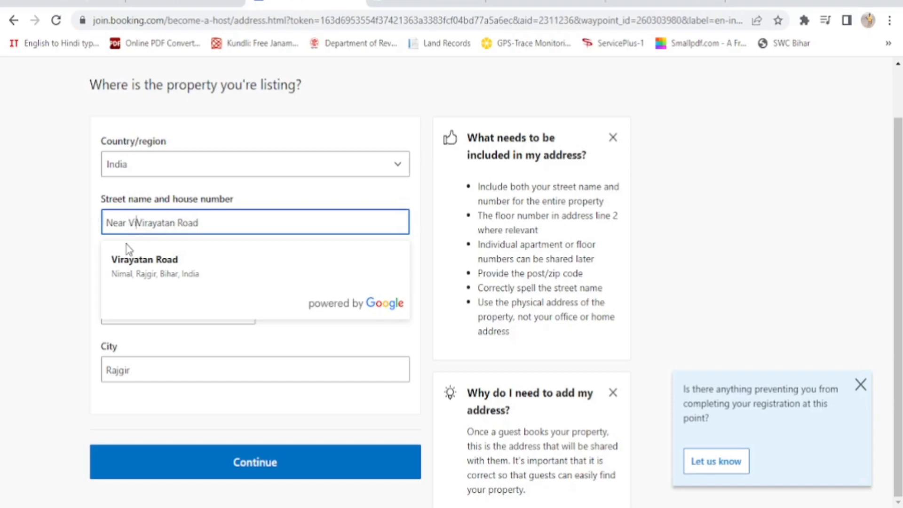
type("atan")
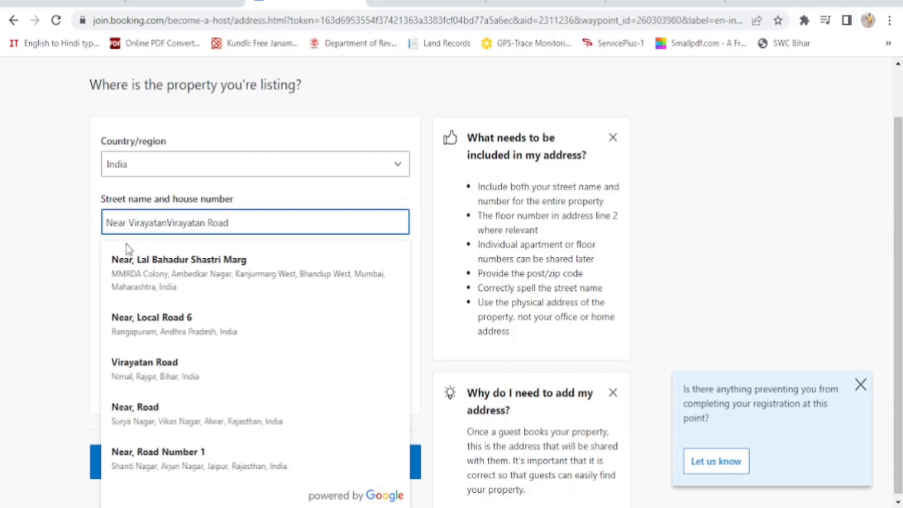
type(",")
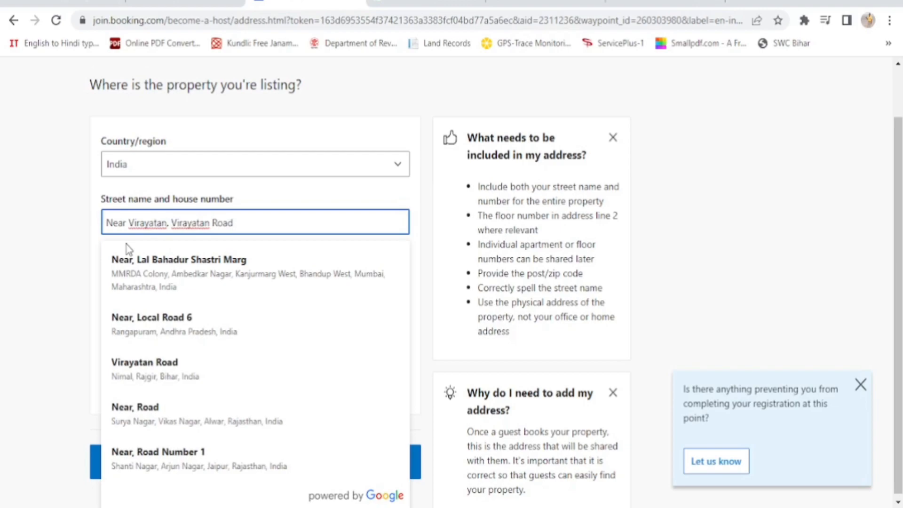
left_click(127, 249)
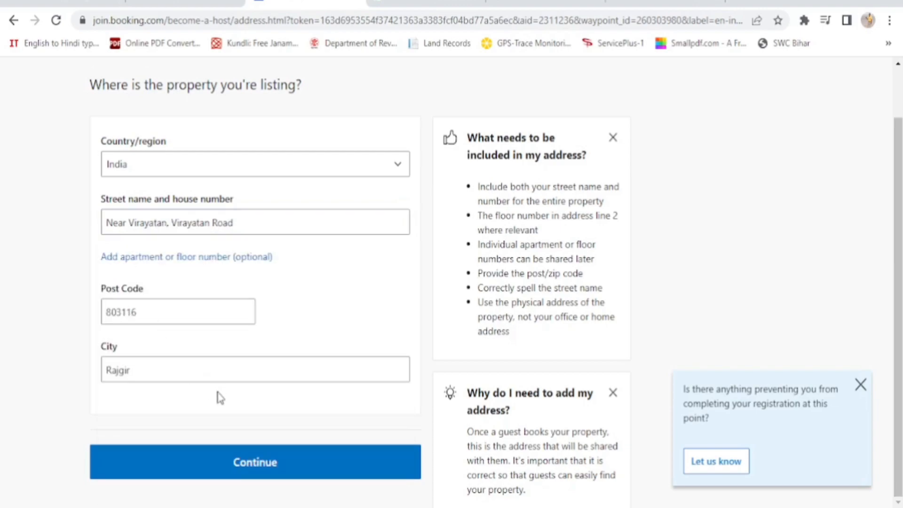
left_click(254, 463)
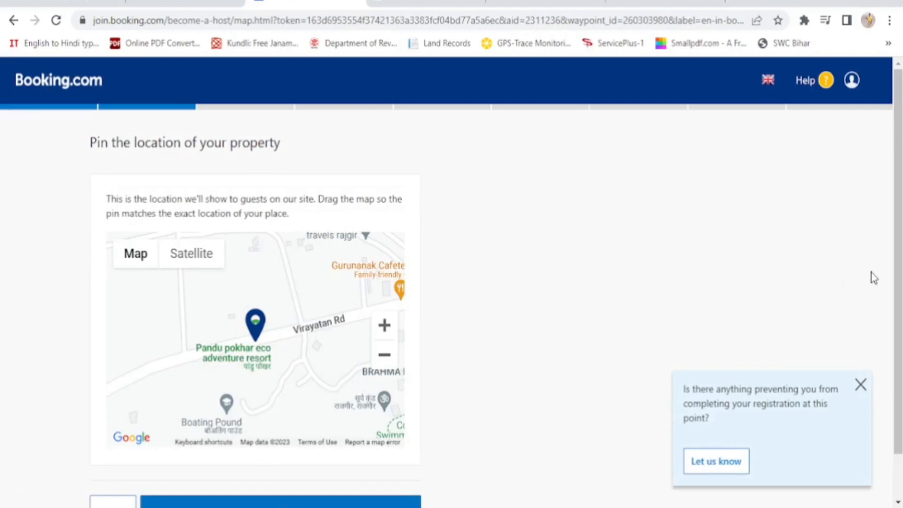
Zoom the map out two levels around the pin and confirm the pinned location
left_click_drag(899, 267, 898, 308)
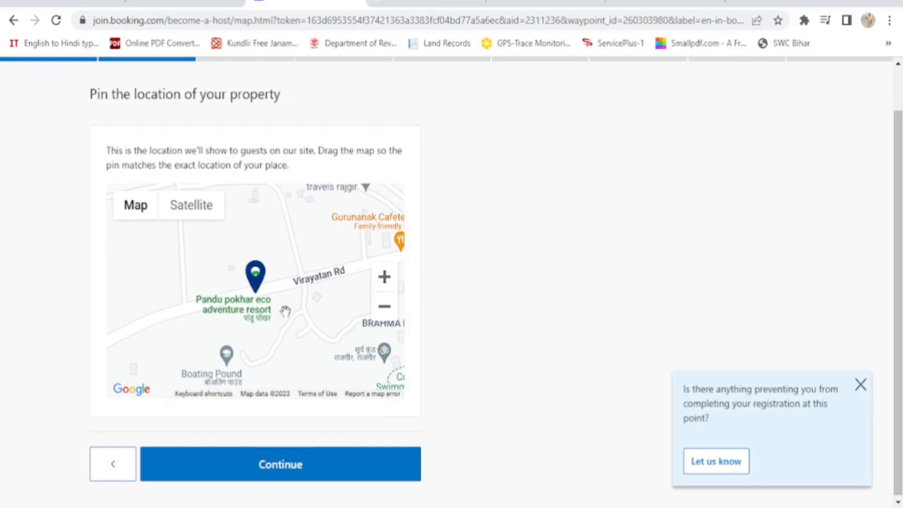
scroll(286, 310, "down", 1)
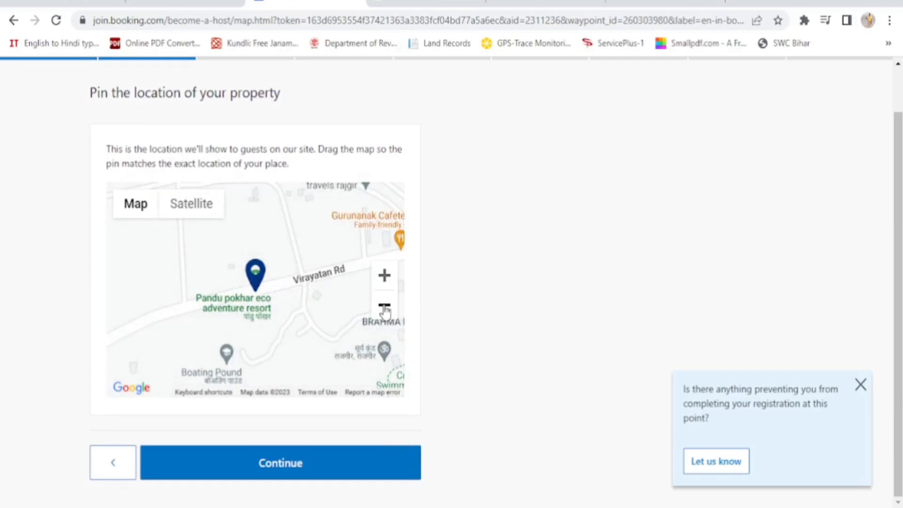
left_click(385, 308)
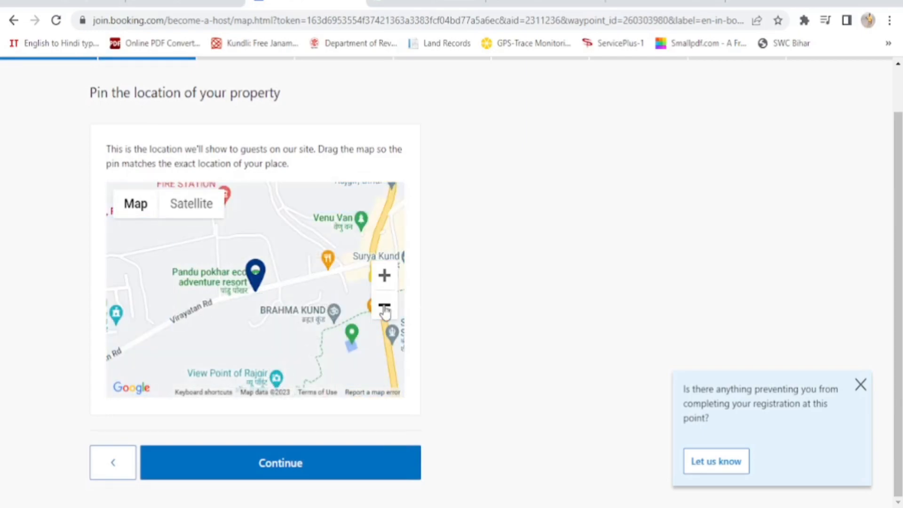
left_click(384, 308)
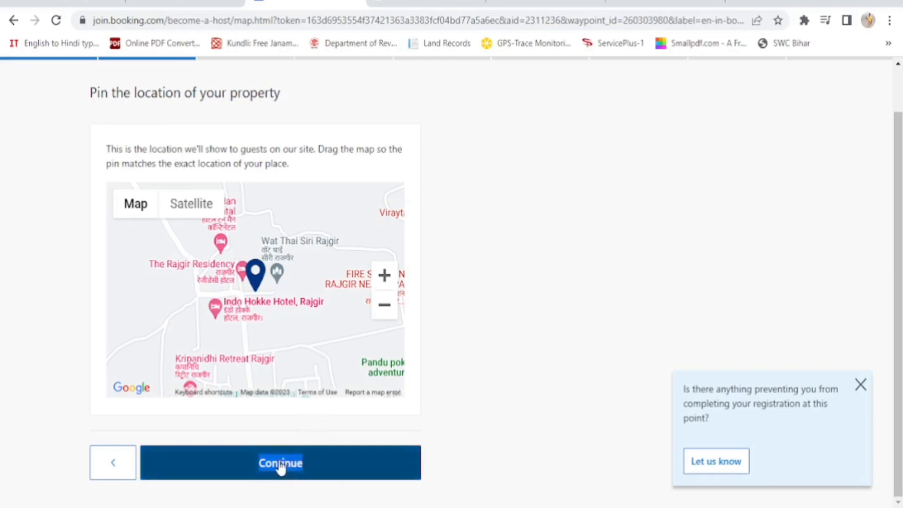
left_click(315, 464)
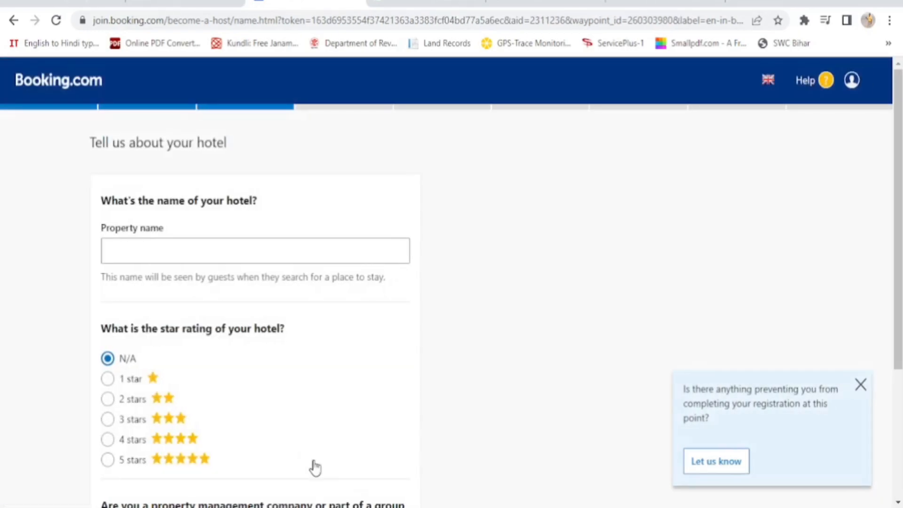
Enter the property name, rate the hotel 3 stars, keep it outside any chain, and continue
left_click(124, 255)
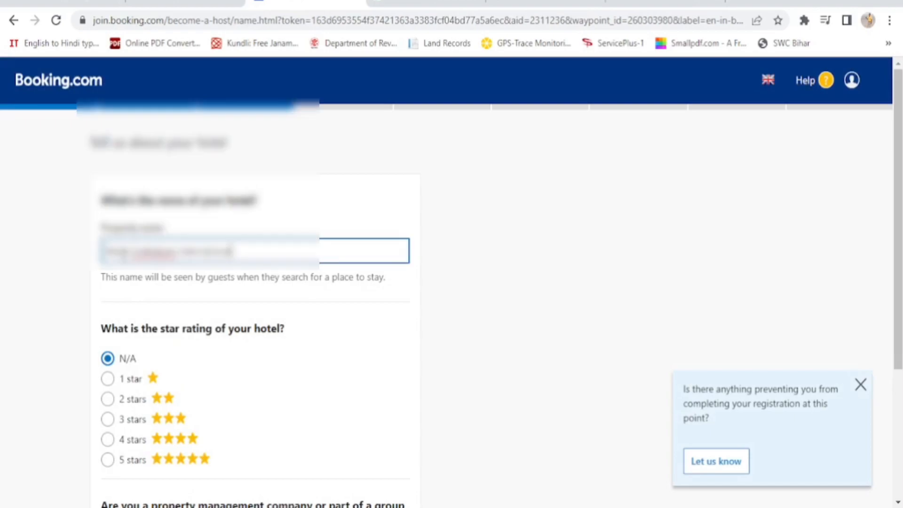
scroll(393, 335, "down", 3)
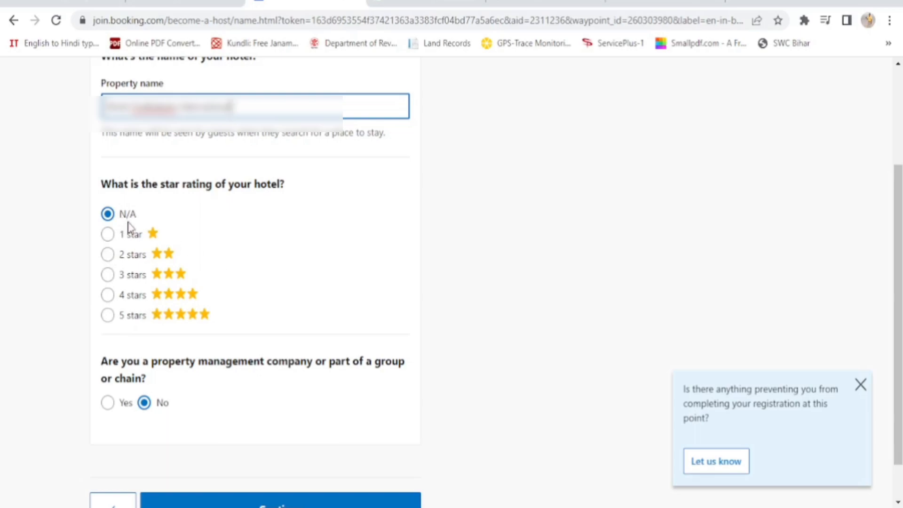
left_click(108, 281)
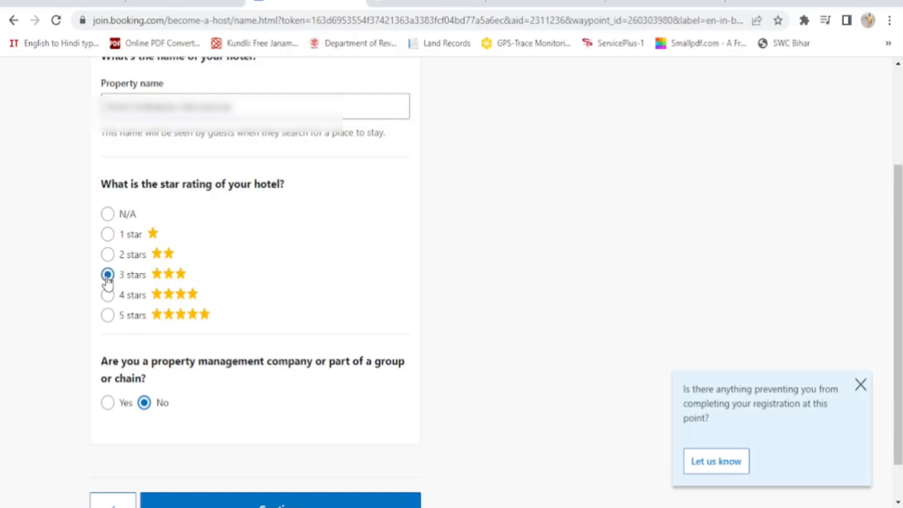
scroll(326, 283, "down", 1)
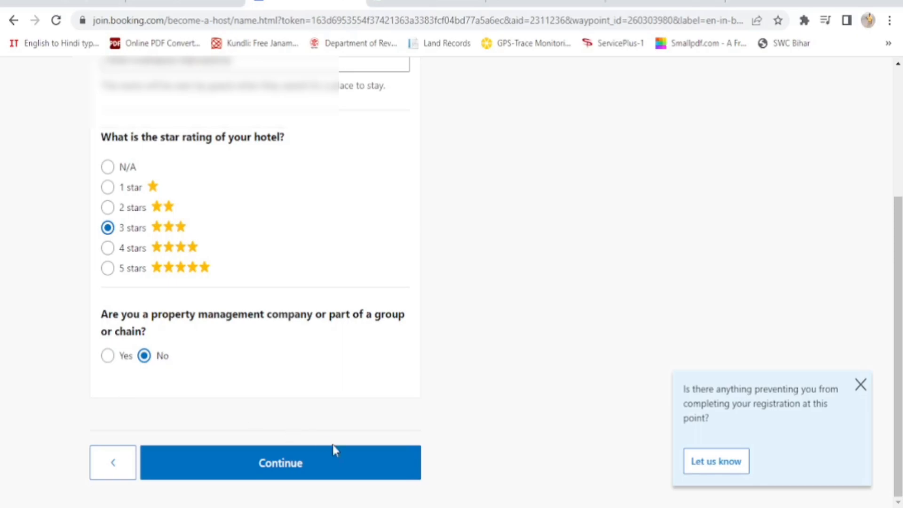
left_click(289, 467)
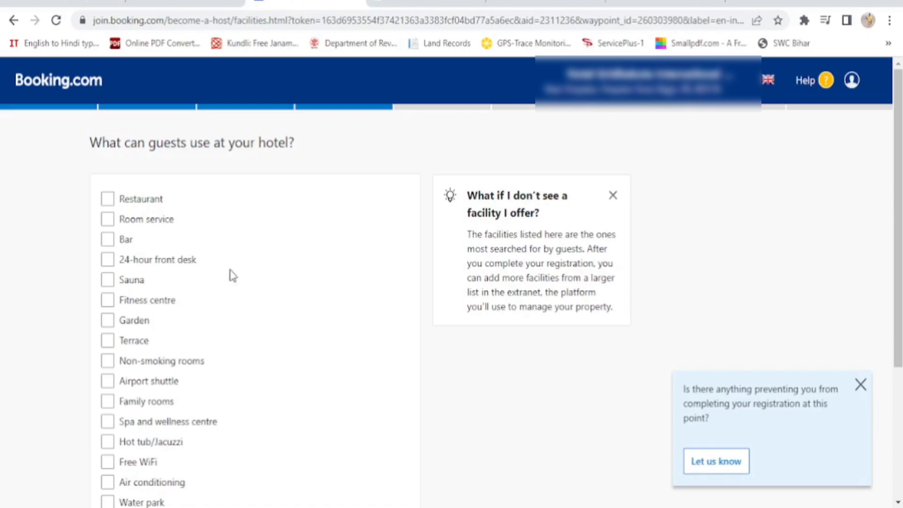
Select Restaurant, Room service and 24-hour front desk as the hotel's facilities
left_click(108, 201)
left_click(108, 219)
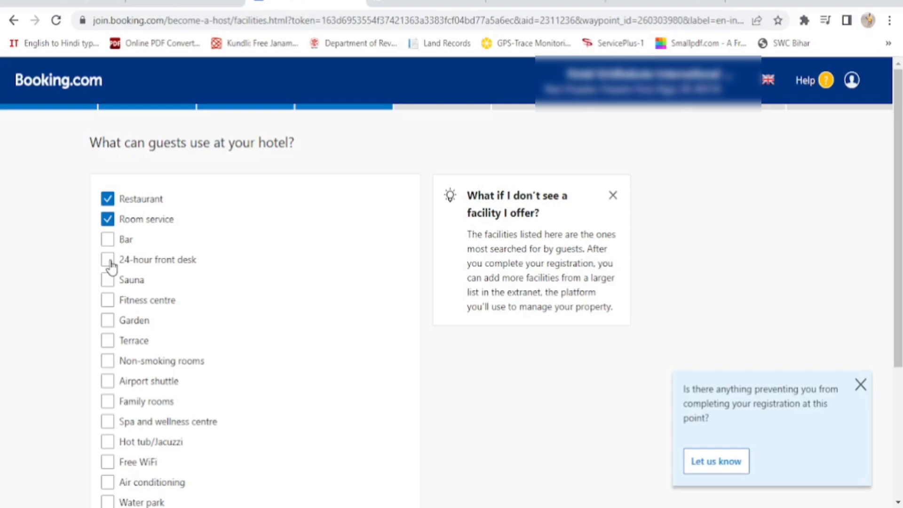
left_click(108, 262)
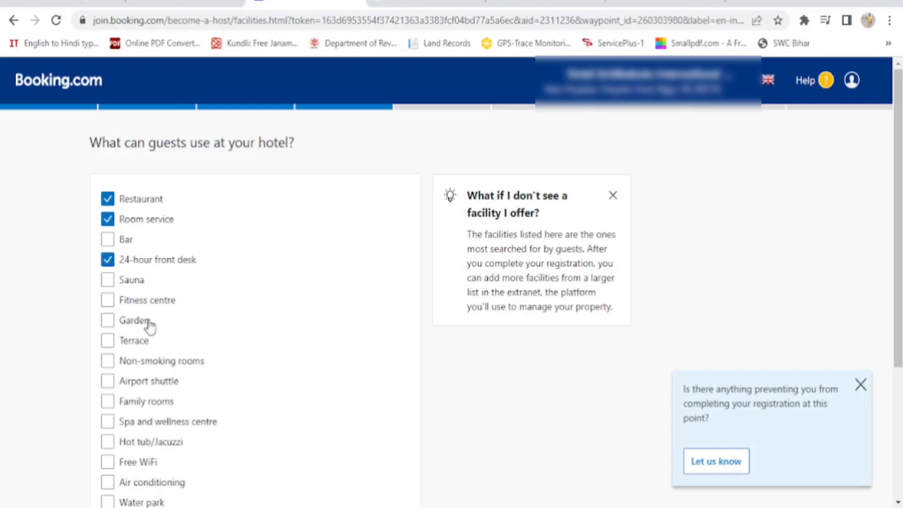
scroll(228, 327, "down", 1)
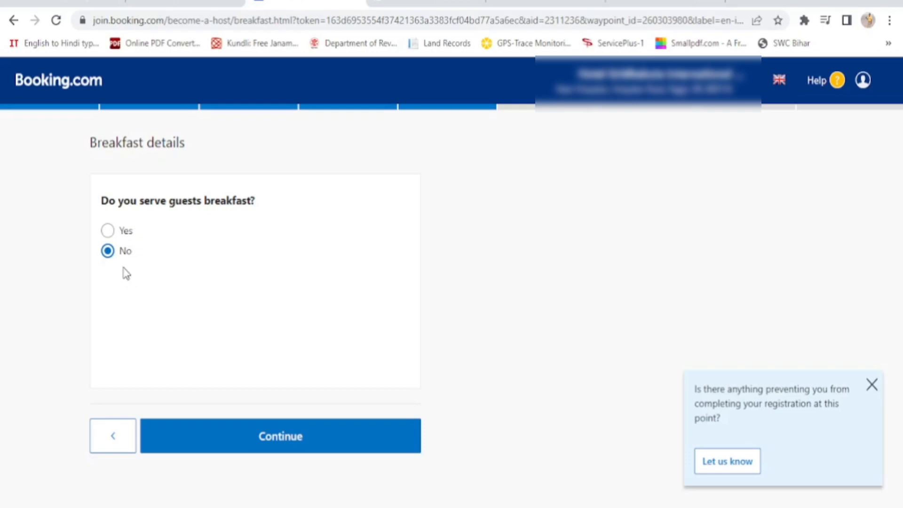
Continue with breakfast left as not served
left_click(282, 442)
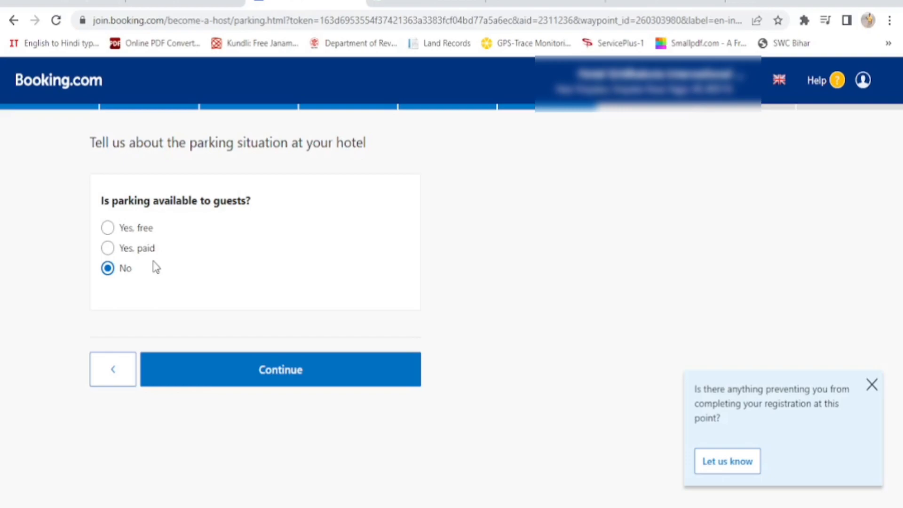
Set parking to free, on-site and private with no reservation needed, then continue
left_click(107, 228)
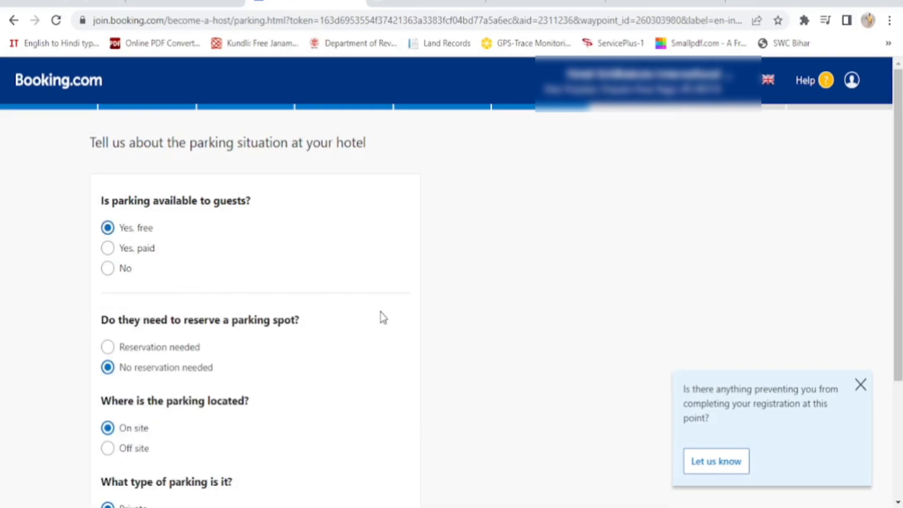
scroll(383, 318, "down", 2)
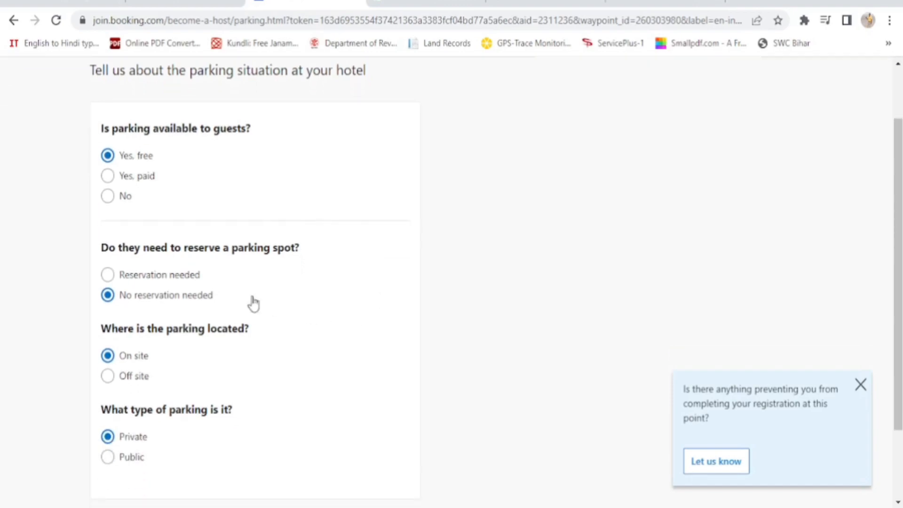
scroll(252, 303, "down", 2)
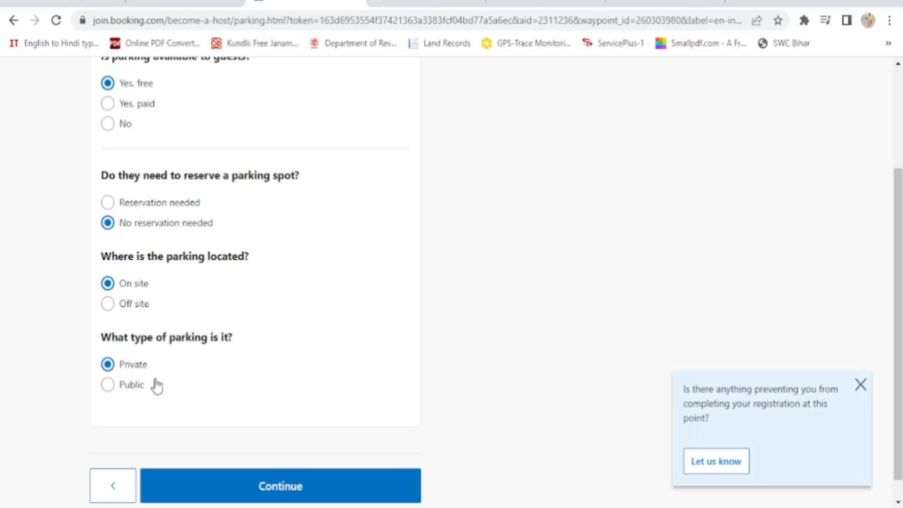
left_click(279, 491)
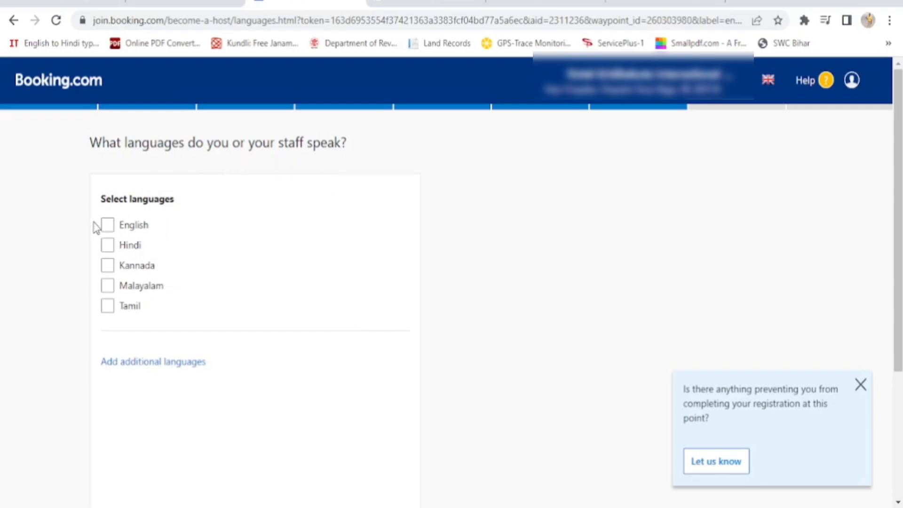
Tick English and Hindi as staff languages and close the feedback popup
left_click(109, 227)
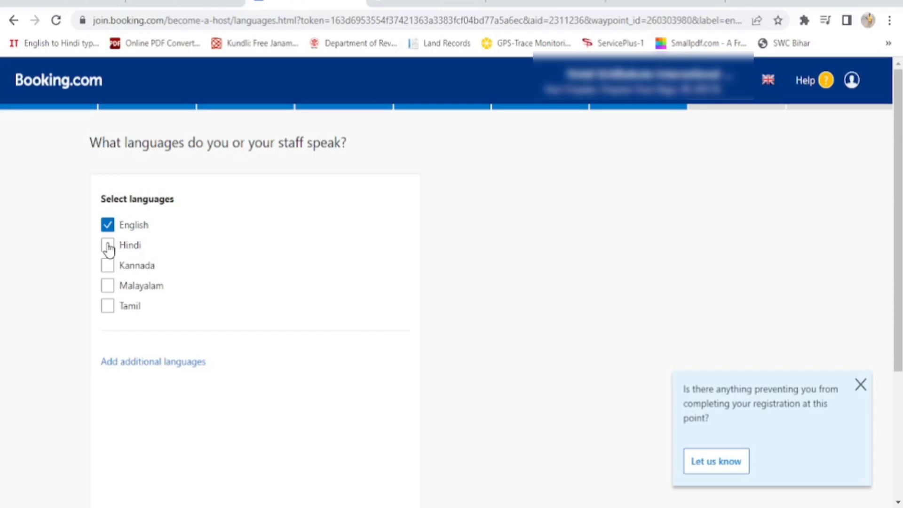
left_click(109, 247)
left_click(861, 388)
scroll(611, 373, "down", 4)
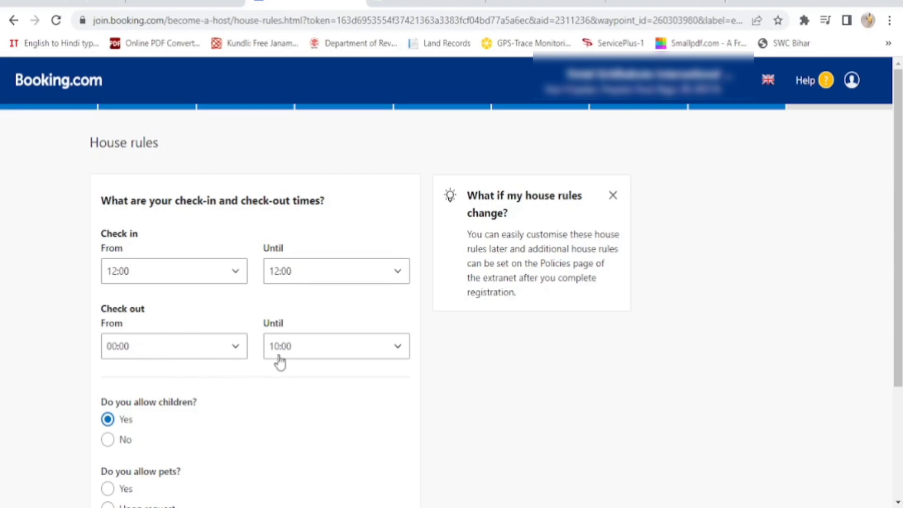
Allow pets upon request with no charge, then save the house rules
scroll(284, 368, "down", 2)
scroll(284, 368, "down", 1)
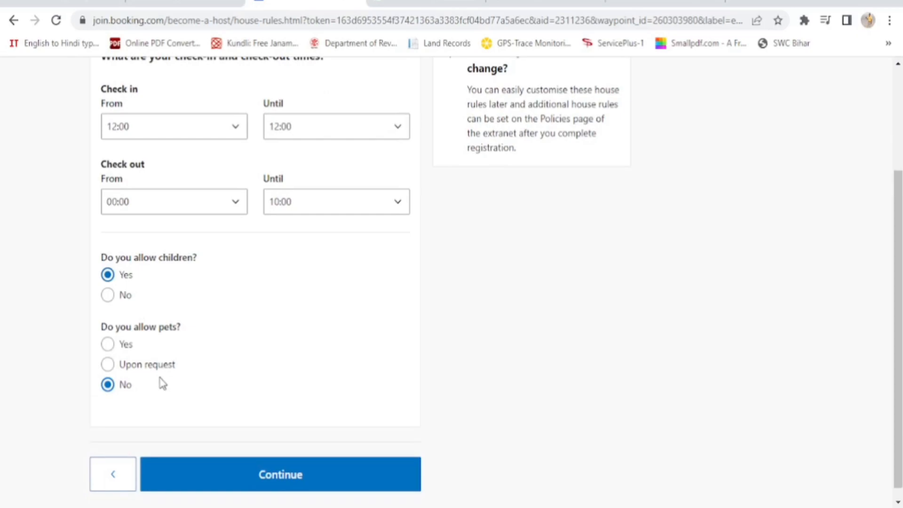
left_click(108, 365)
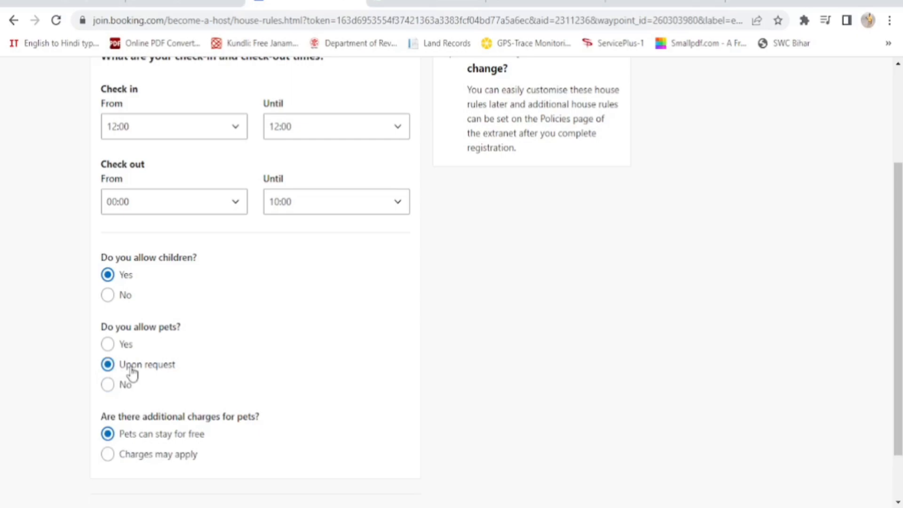
scroll(393, 369, "down", 1)
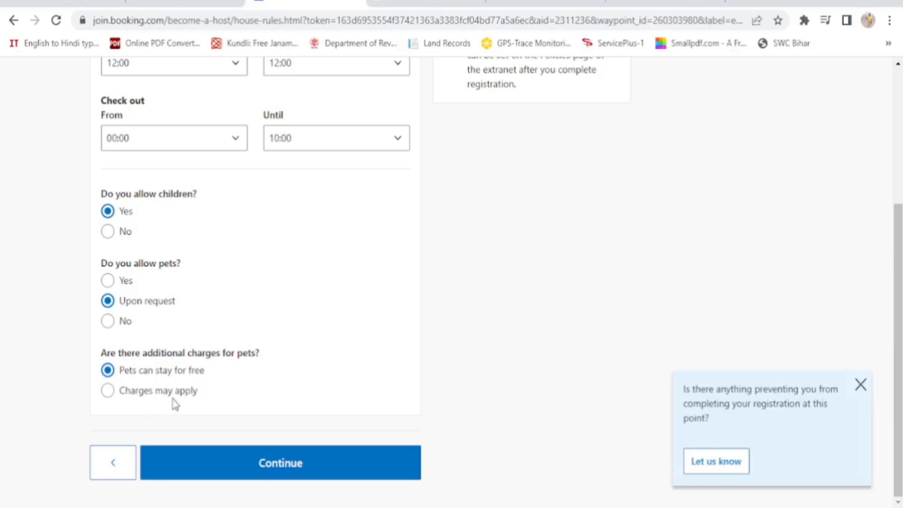
left_click(107, 395)
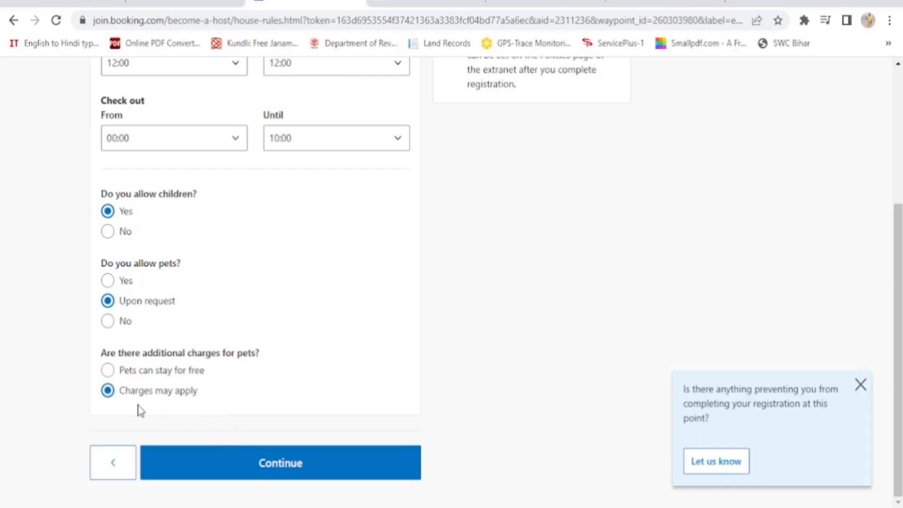
left_click(109, 373)
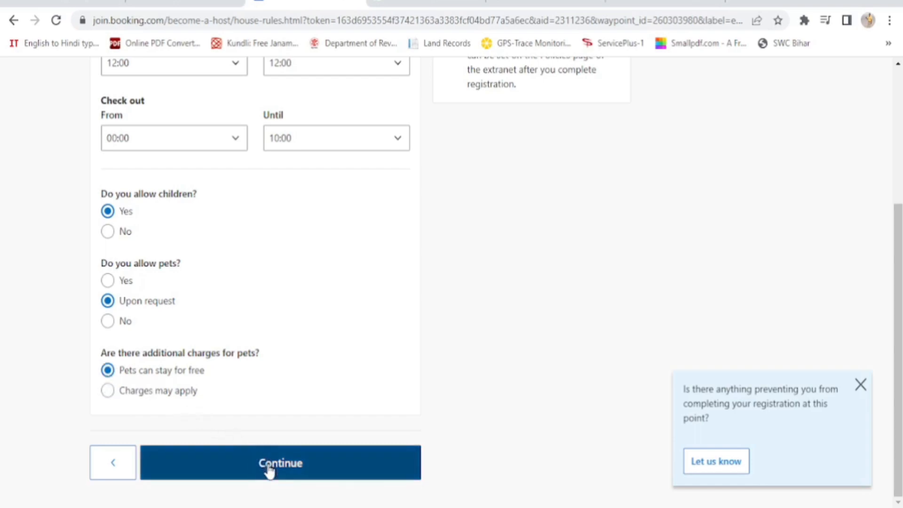
left_click(297, 471)
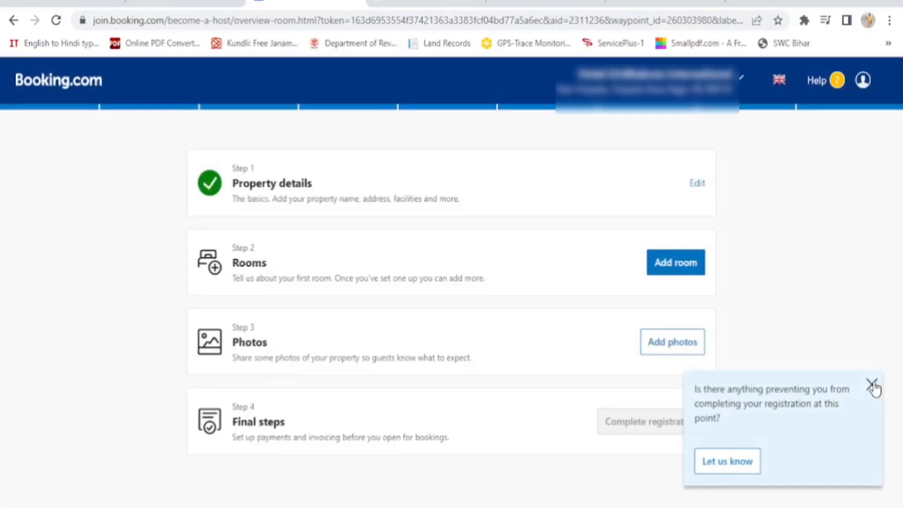
Close the feedback popup and start adding the first room
left_click(872, 385)
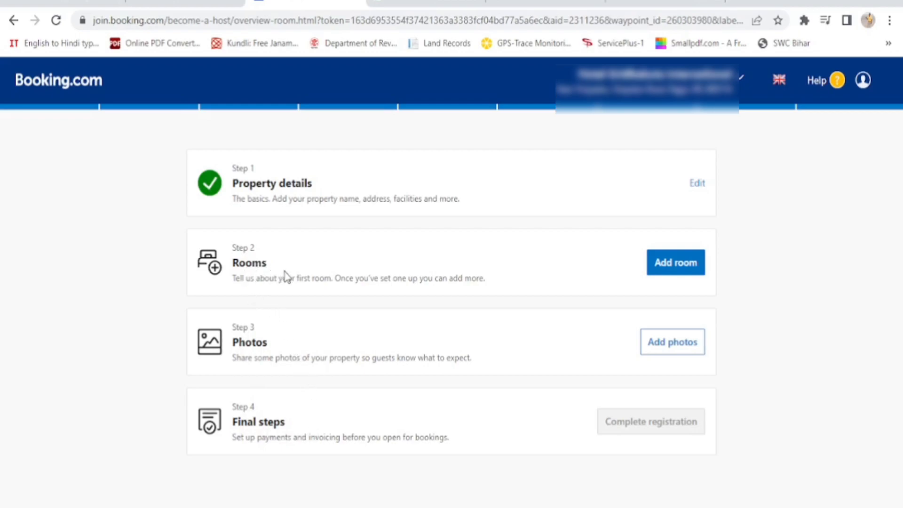
left_click(683, 266)
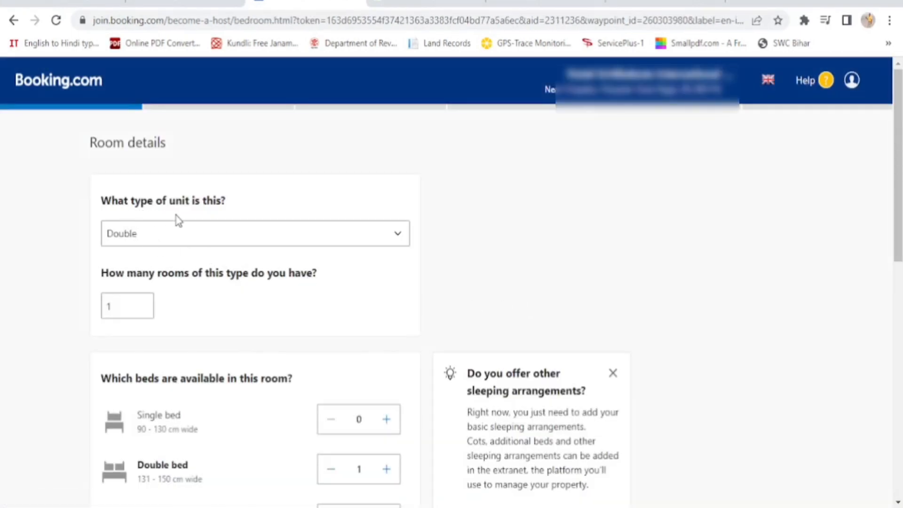
Make the unit type Single with 18 rooms of this type
left_click(398, 236)
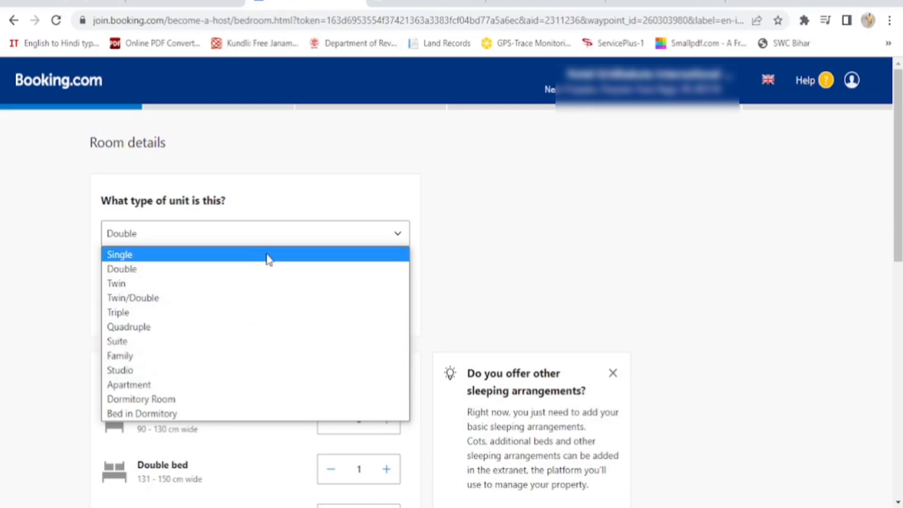
left_click(267, 259)
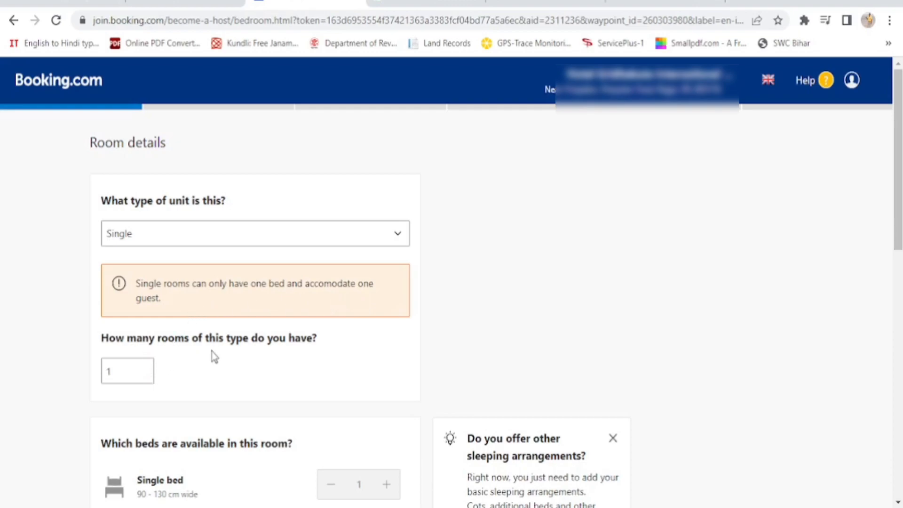
left_click(145, 374)
type("7")
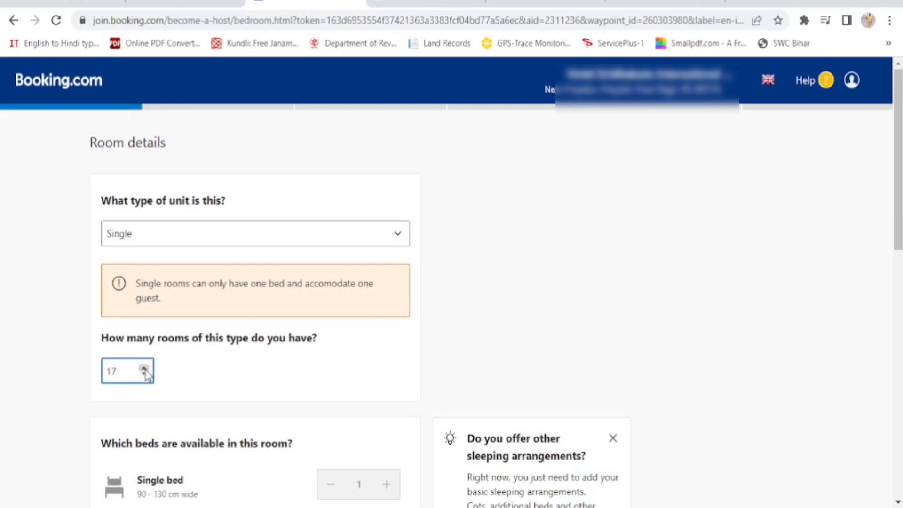
left_click(375, 369)
Set the room size to 270 square feet and submit the room details
scroll(376, 369, "down", 2)
scroll(376, 369, "down", 1)
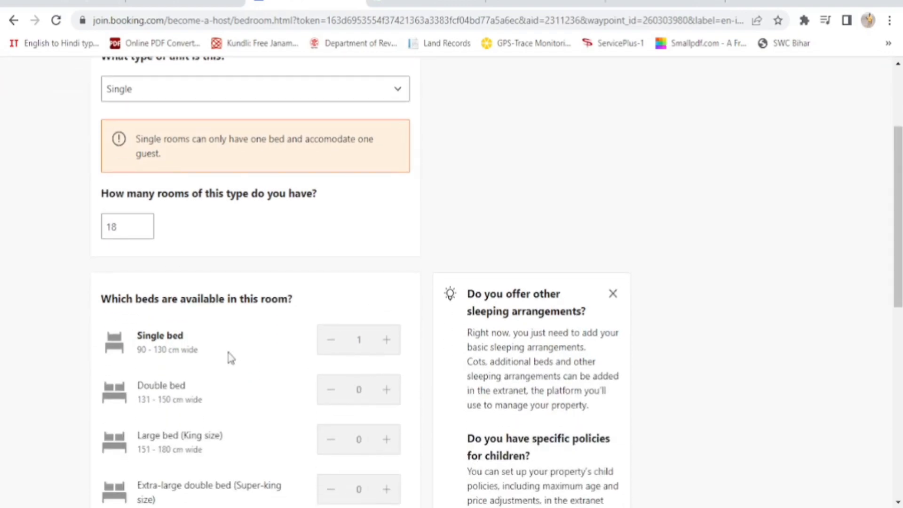
scroll(469, 350, "down", 10)
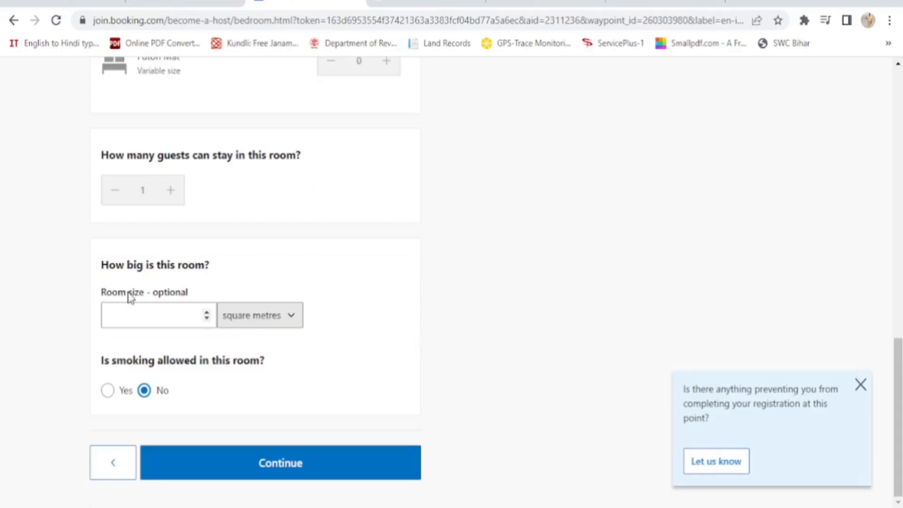
left_click(293, 321)
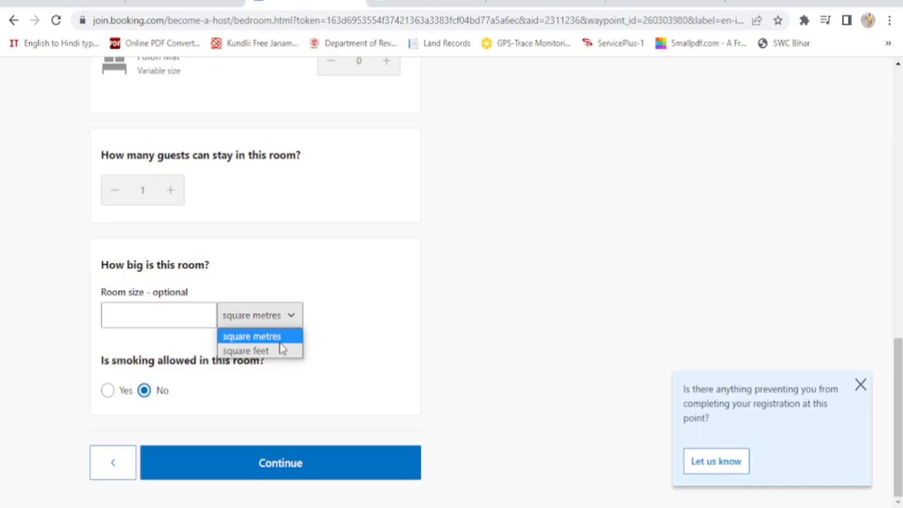
left_click(257, 353)
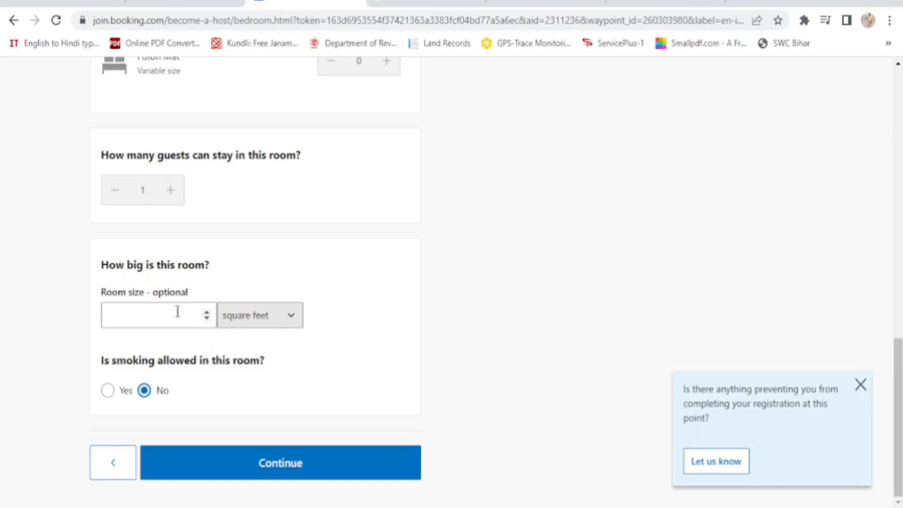
left_click(119, 317)
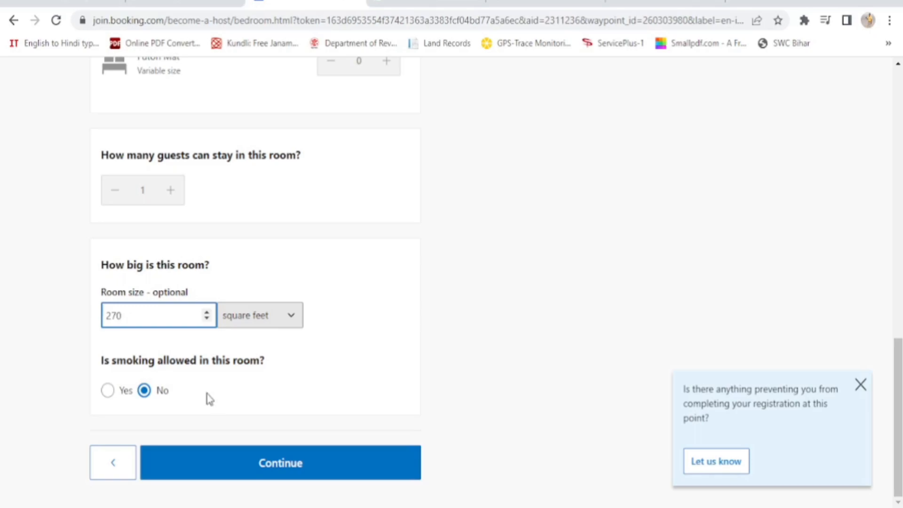
left_click(290, 466)
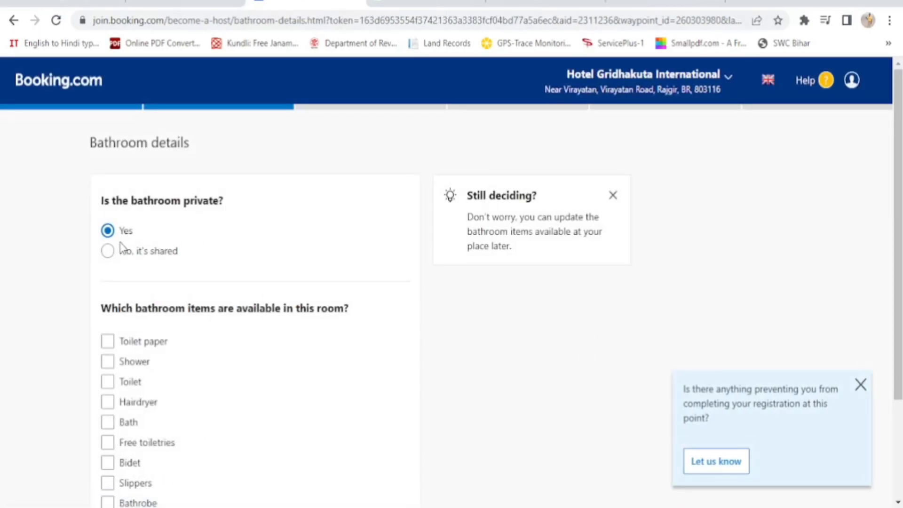
Tick toilet paper, shower, toilet, free toiletries and slippers for the bathroom, then continue
scroll(245, 277, "down", 1)
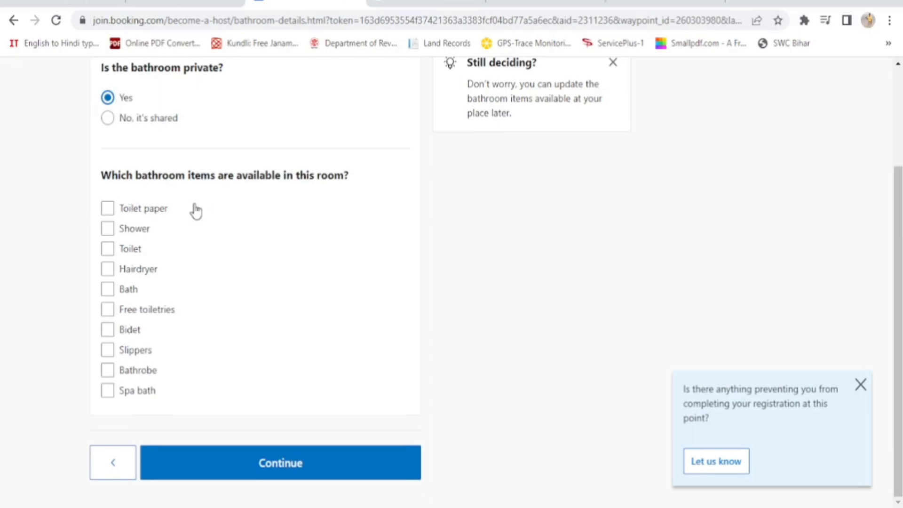
left_click(108, 209)
left_click(109, 230)
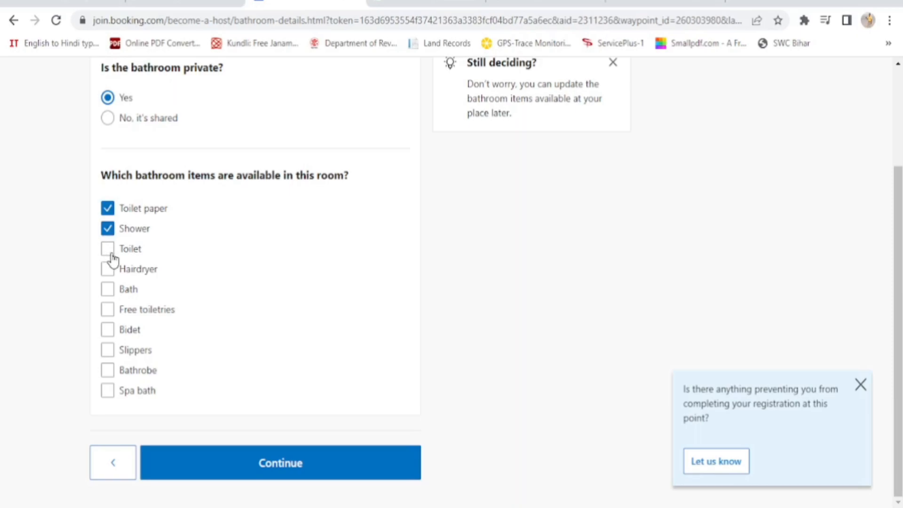
left_click(108, 255)
left_click(109, 313)
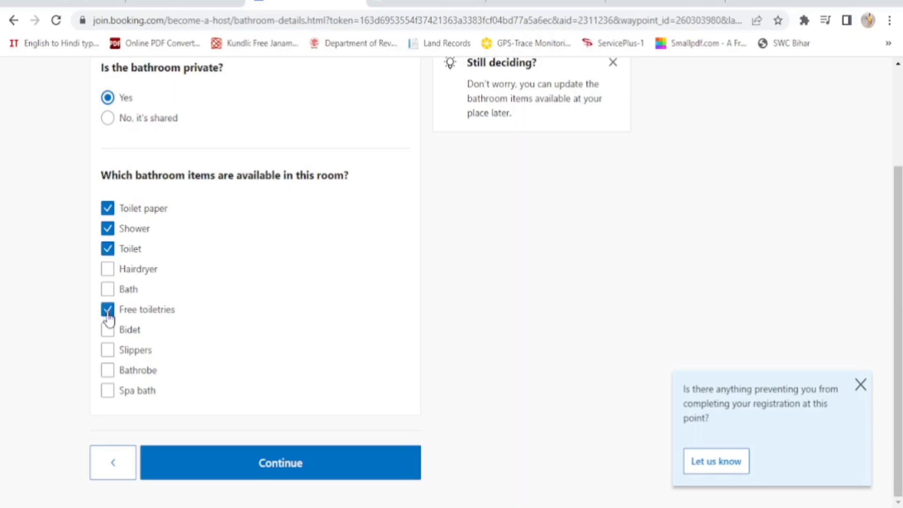
left_click(108, 353)
left_click(281, 463)
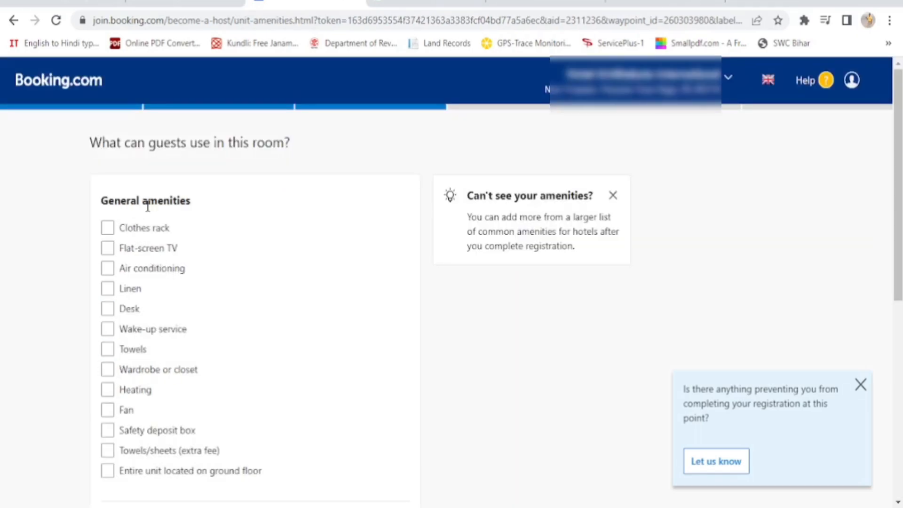
Add clothes rack, flat-screen TV, air conditioning, linen, desk, wake-up service, towels, wardrobe, heating, fan, paid towels/sheets
left_click(108, 230)
left_click(108, 250)
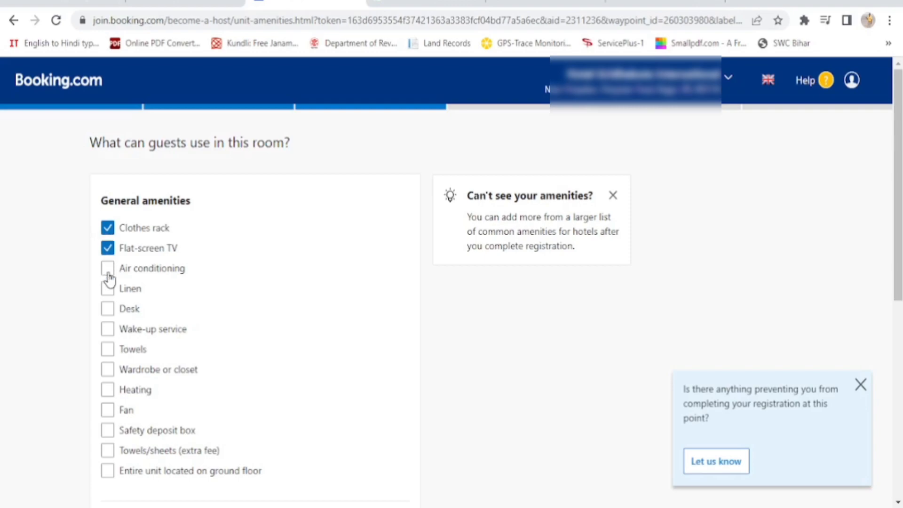
left_click(107, 269)
left_click(108, 289)
left_click(107, 312)
left_click(109, 330)
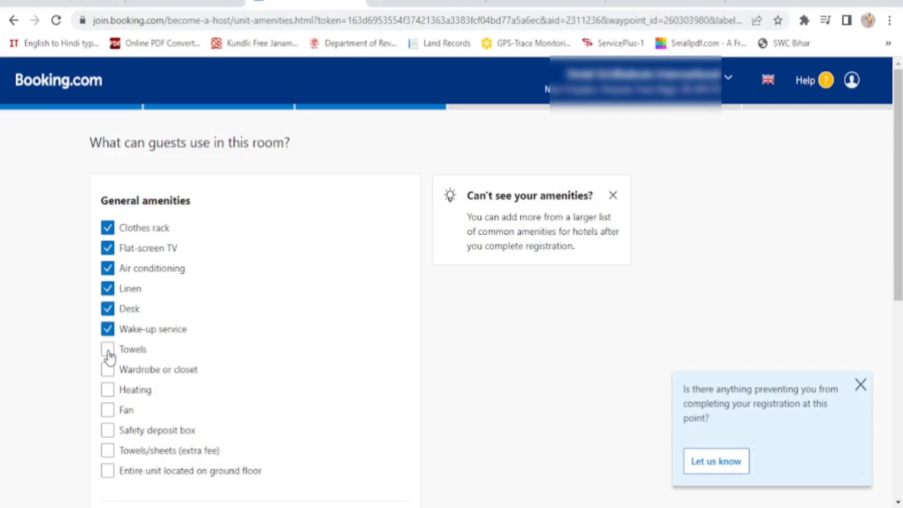
left_click(108, 354)
left_click(107, 374)
left_click(109, 395)
left_click(109, 414)
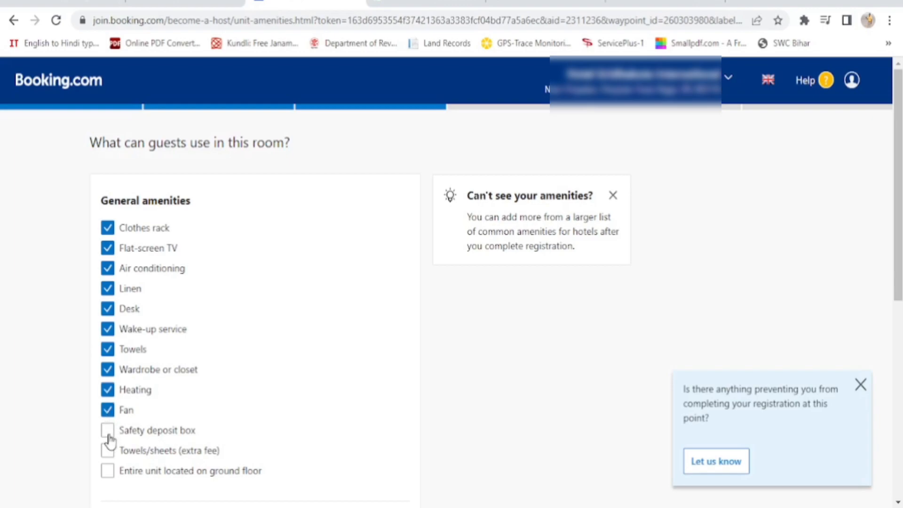
scroll(289, 419, "down", 3)
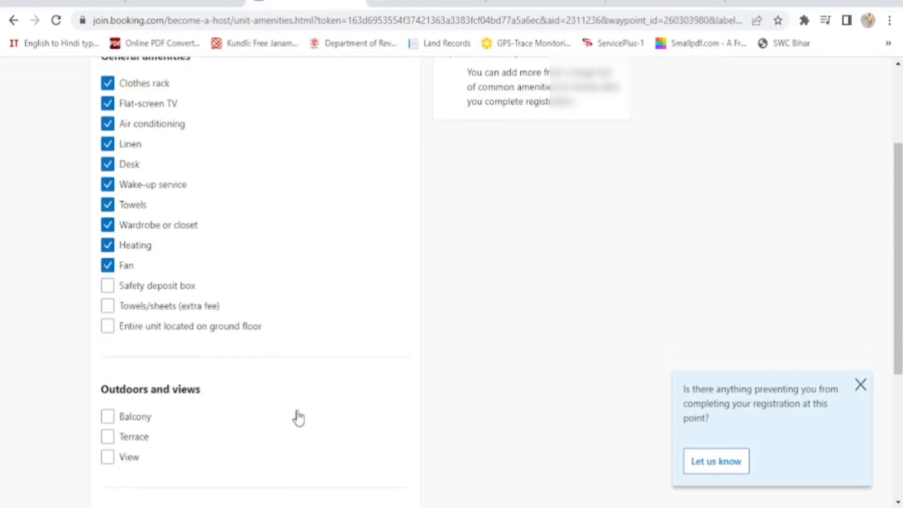
left_click(108, 306)
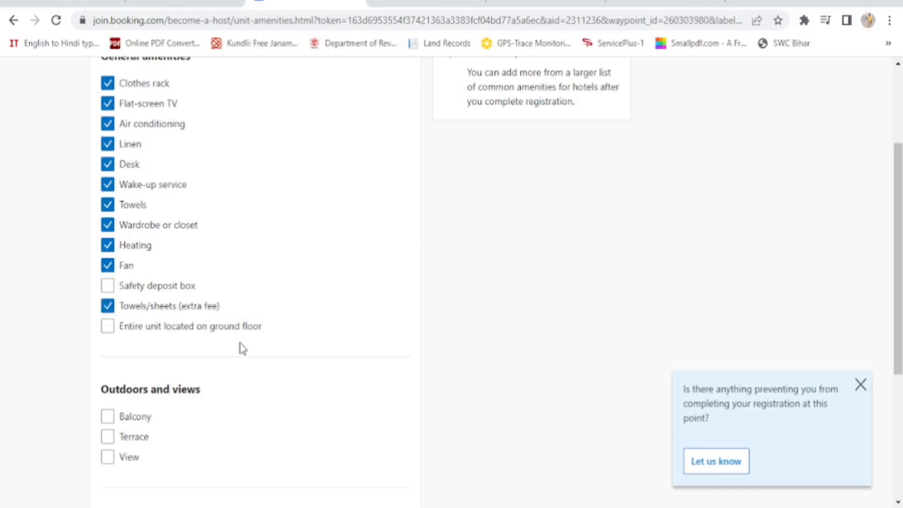
Mark the room as having a view, with Mountain view as the main view
scroll(243, 348, "down", 3)
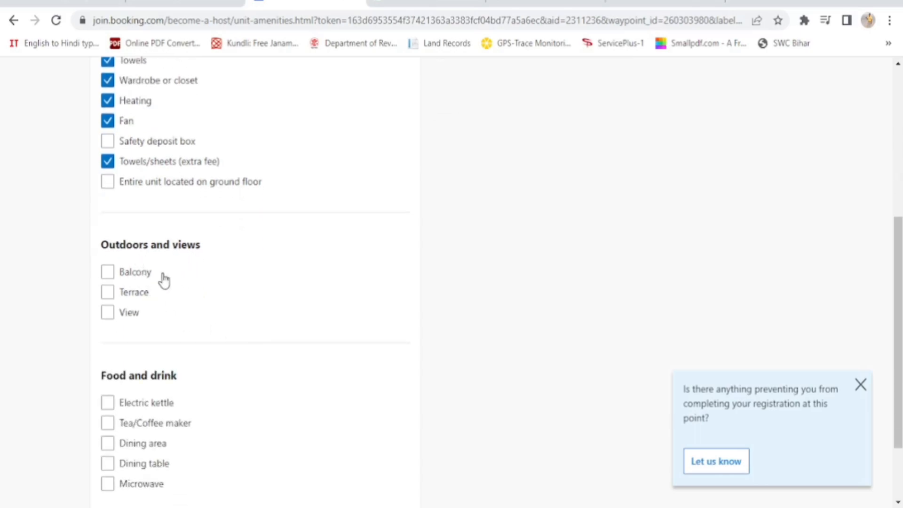
left_click(107, 313)
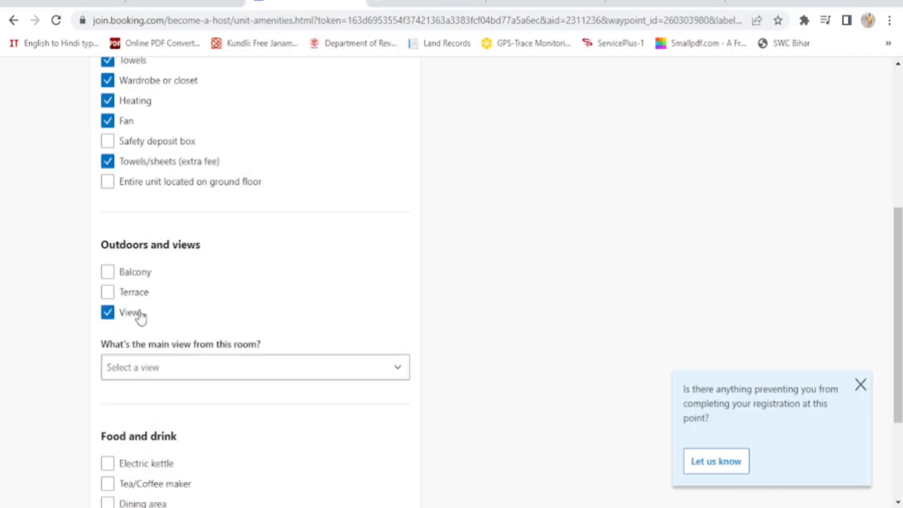
scroll(306, 320, "down", 2)
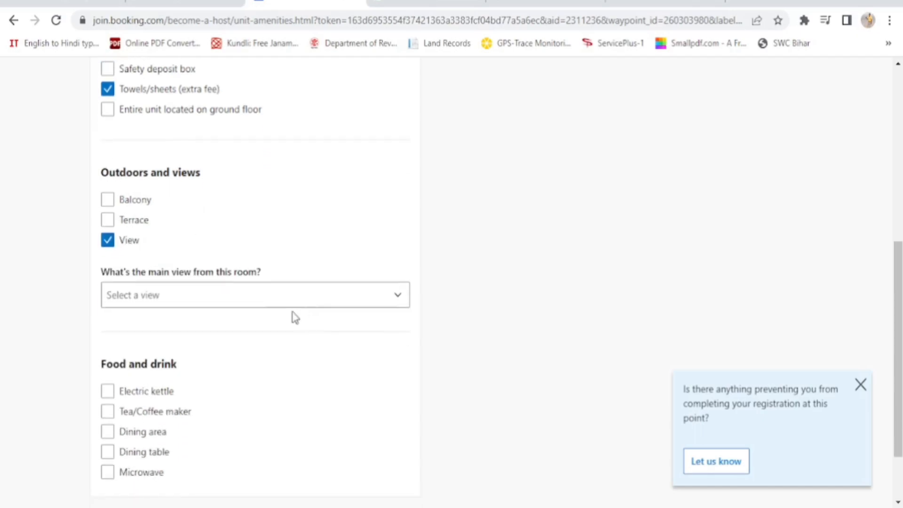
left_click(206, 302)
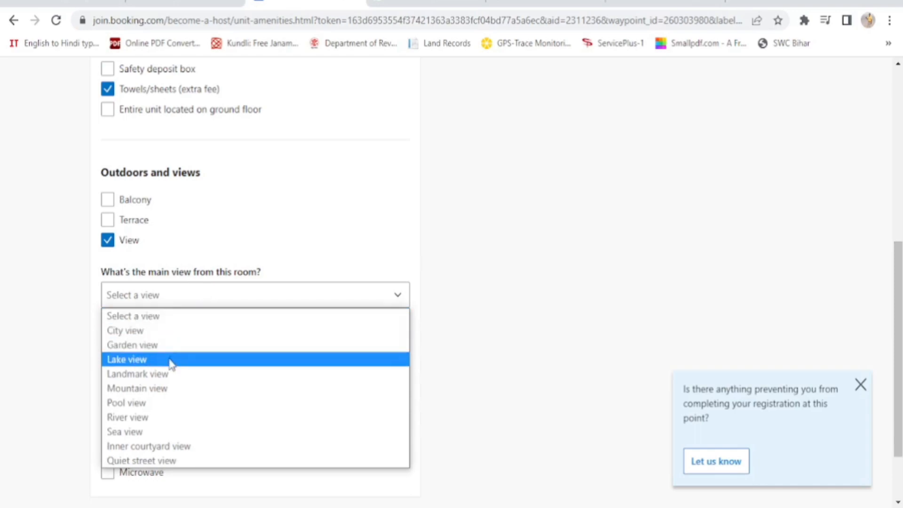
left_click(167, 389)
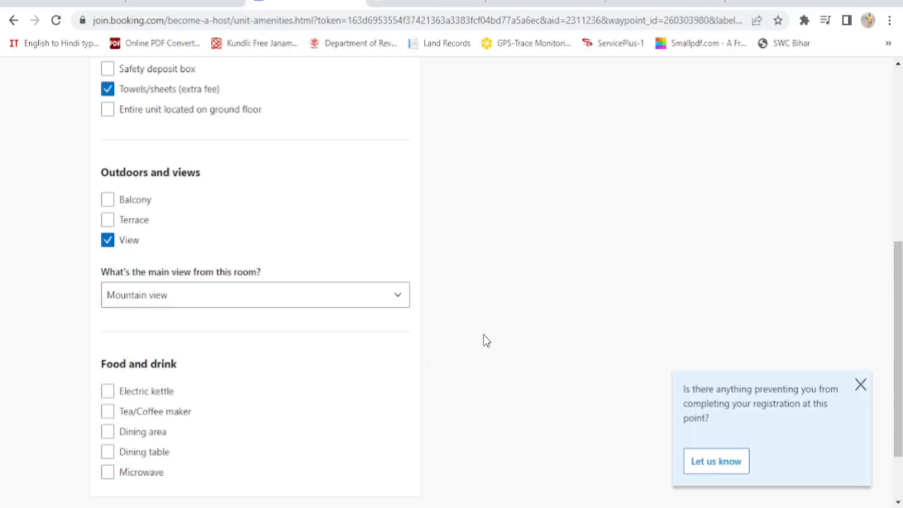
Add electric kettle, tea/coffee maker, dining area and dining table, then save the amenities
scroll(487, 340, "down", 2)
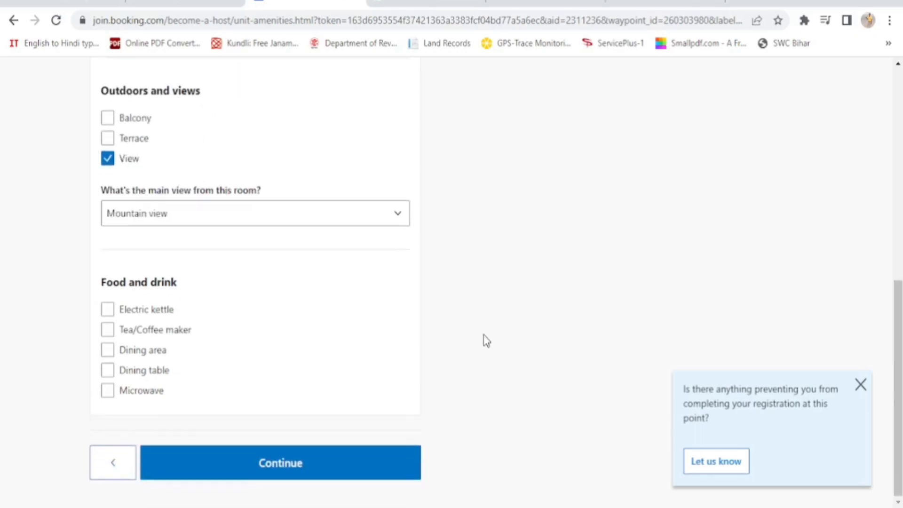
left_click(109, 312)
left_click(109, 335)
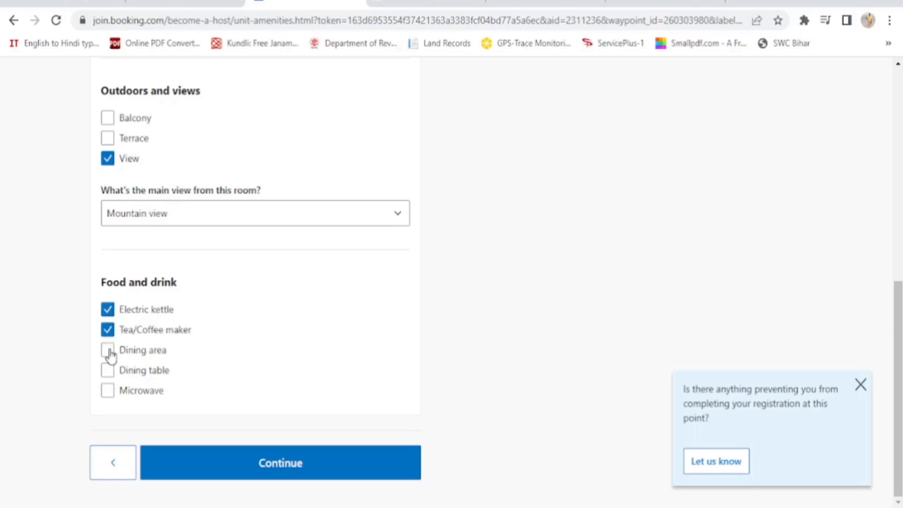
left_click(107, 350)
left_click(108, 372)
left_click(282, 464)
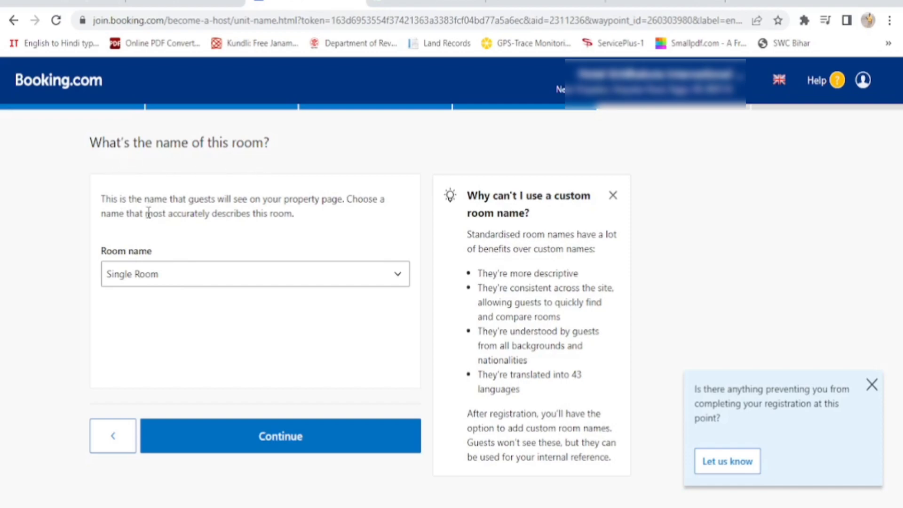
Pick Deluxe Single Room from the standard room names and continue
left_click(252, 281)
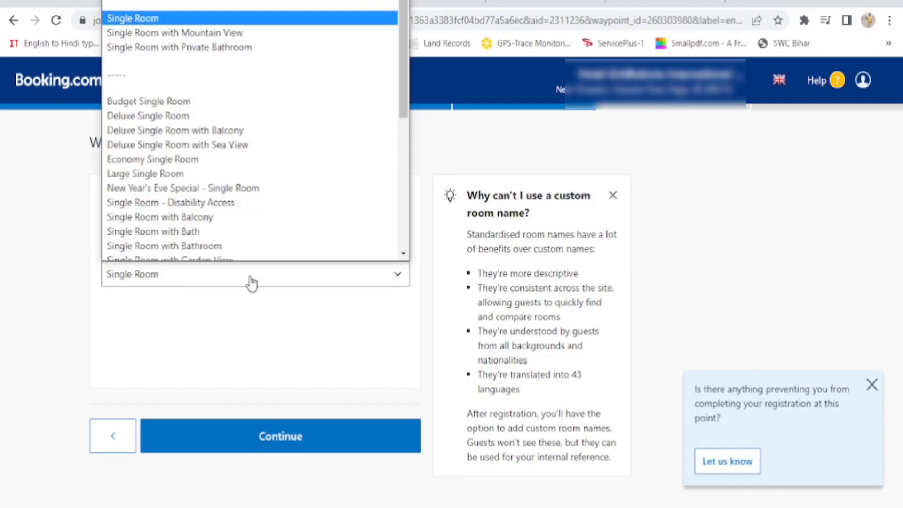
left_click(218, 108)
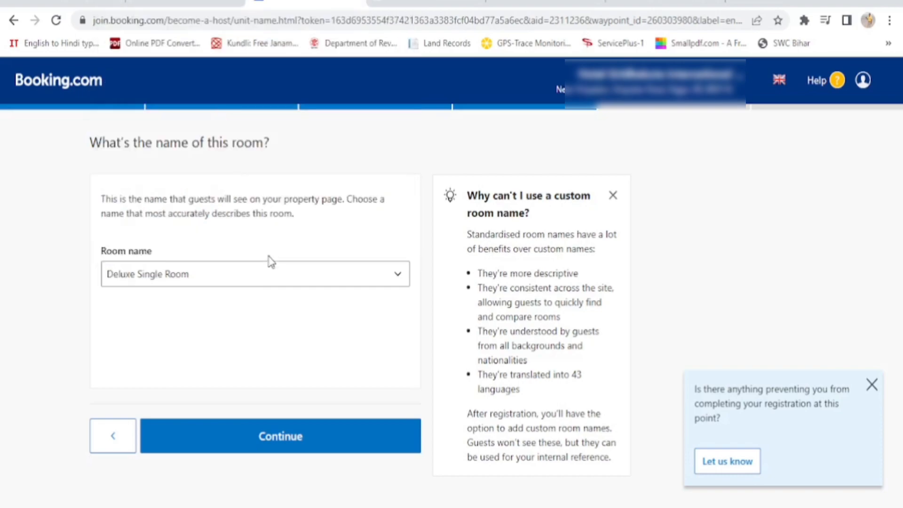
left_click(288, 441)
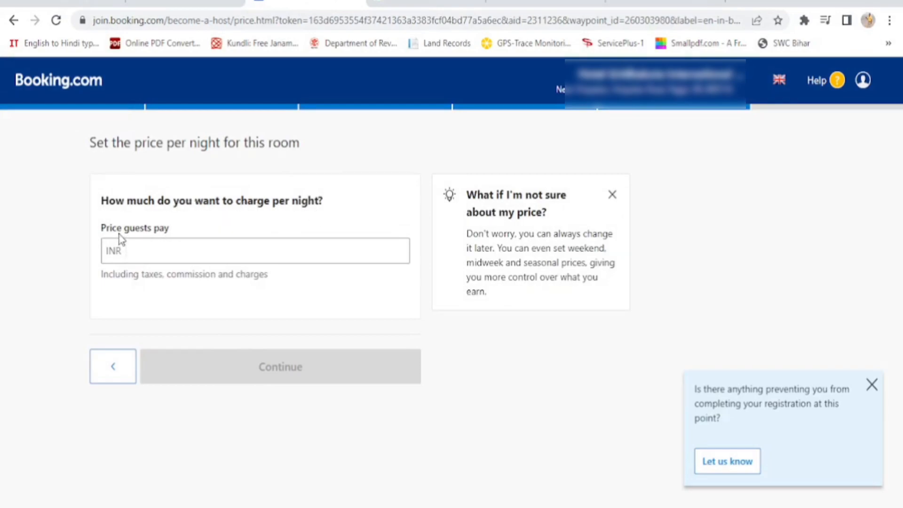
Enter 1200 as the nightly price guests pay, earning INR 1,020.00, and submit
left_click(142, 250)
left_click(134, 252)
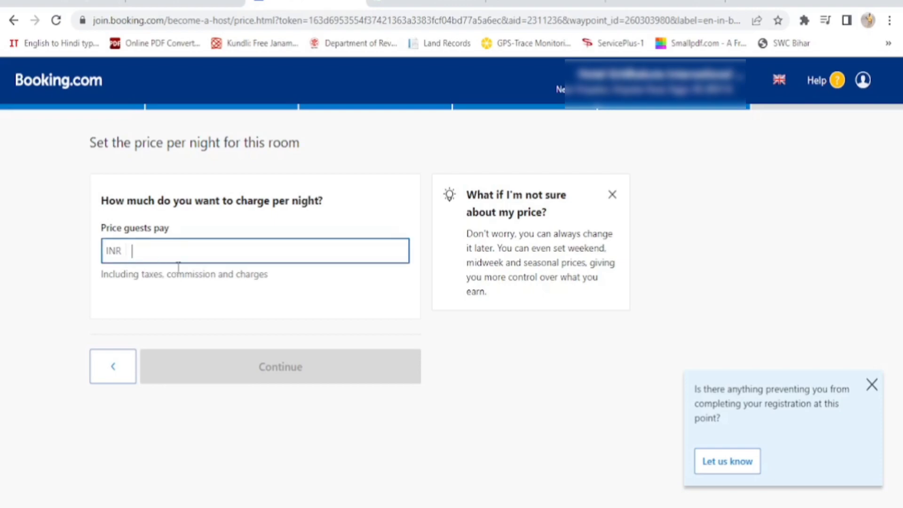
type("12")
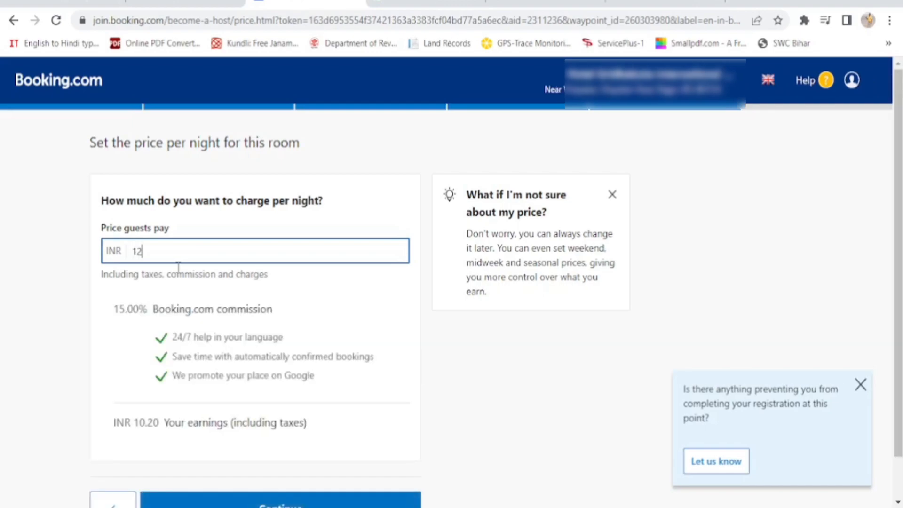
type("00")
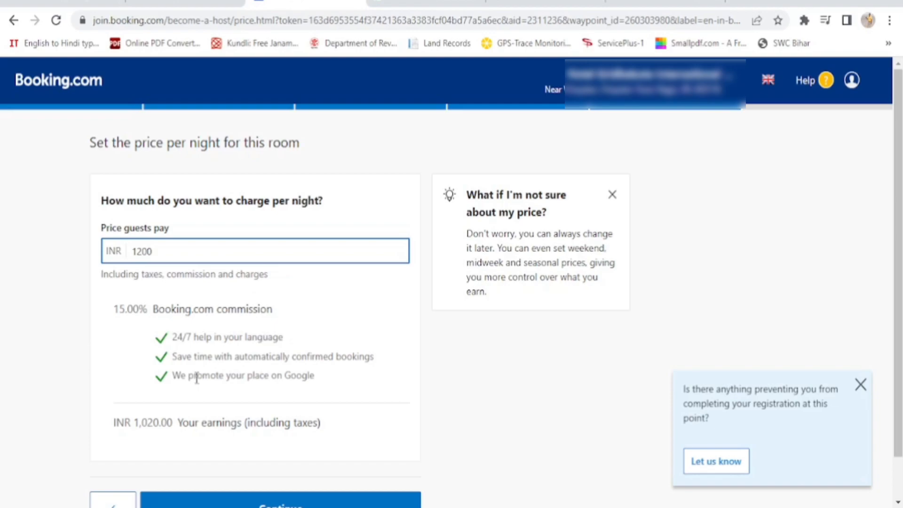
scroll(187, 397, "down", 1)
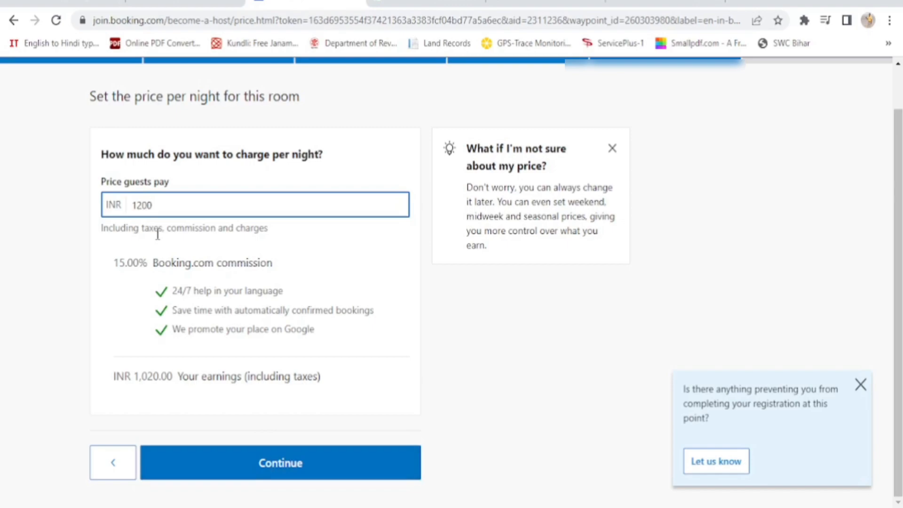
key("Return")
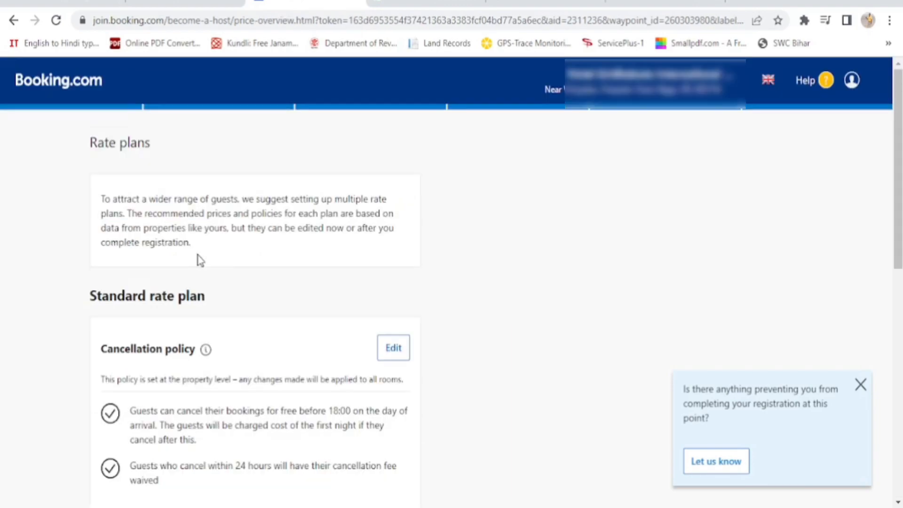
scroll(211, 307, "down", 5)
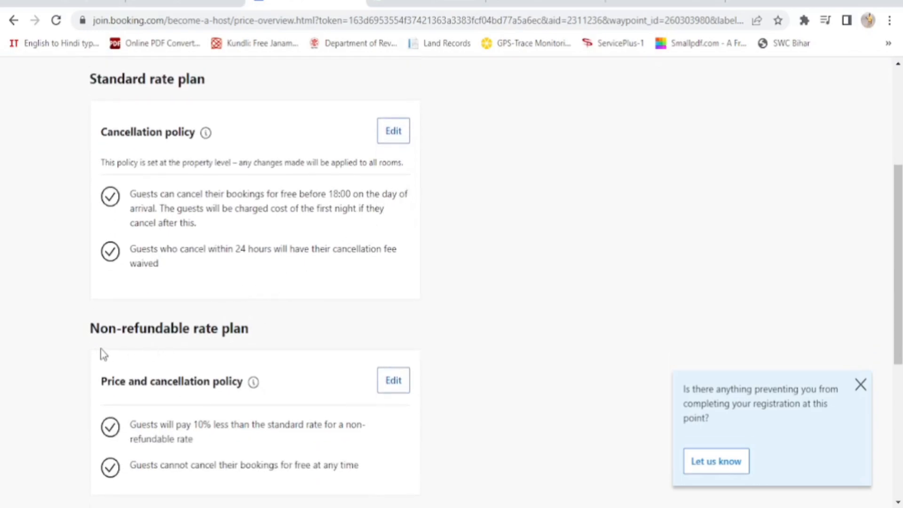
scroll(287, 346, "down", 3)
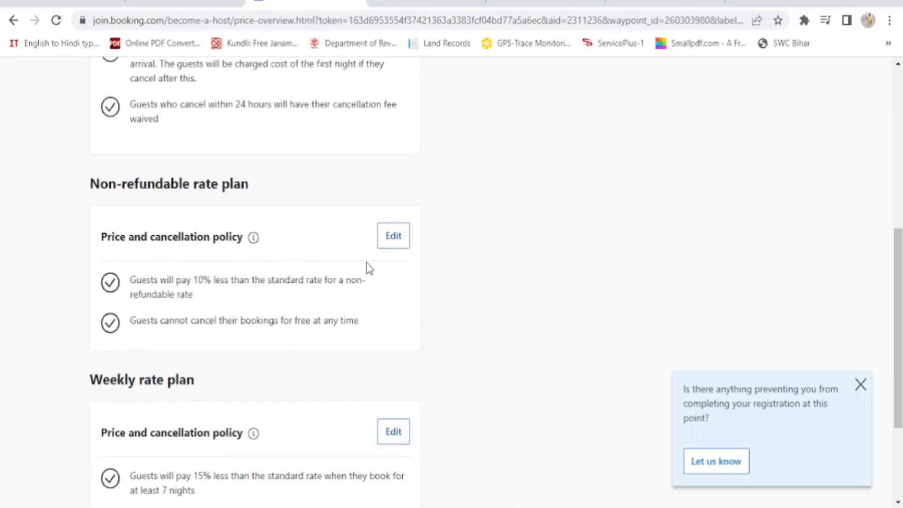
scroll(364, 279, "down", 3)
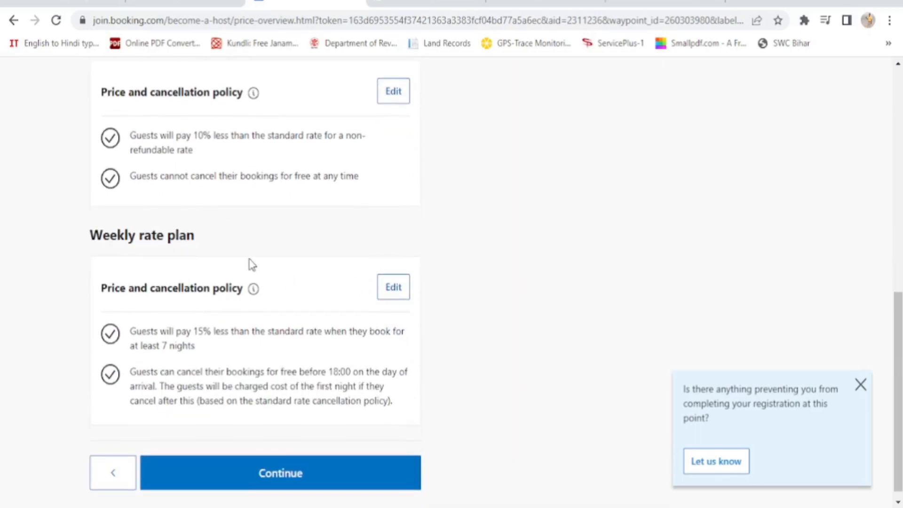
scroll(251, 264, "down", 1)
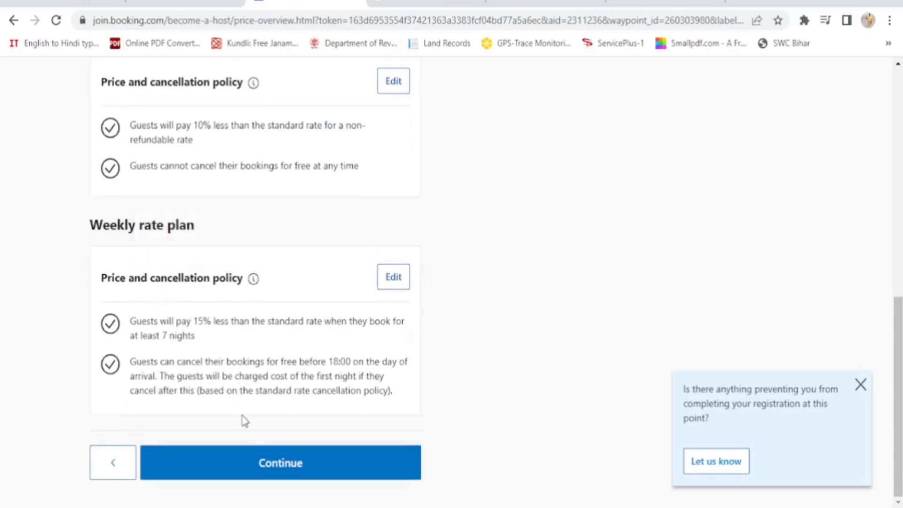
Accept the suggested rate plans to return to the registration overview
left_click(289, 471)
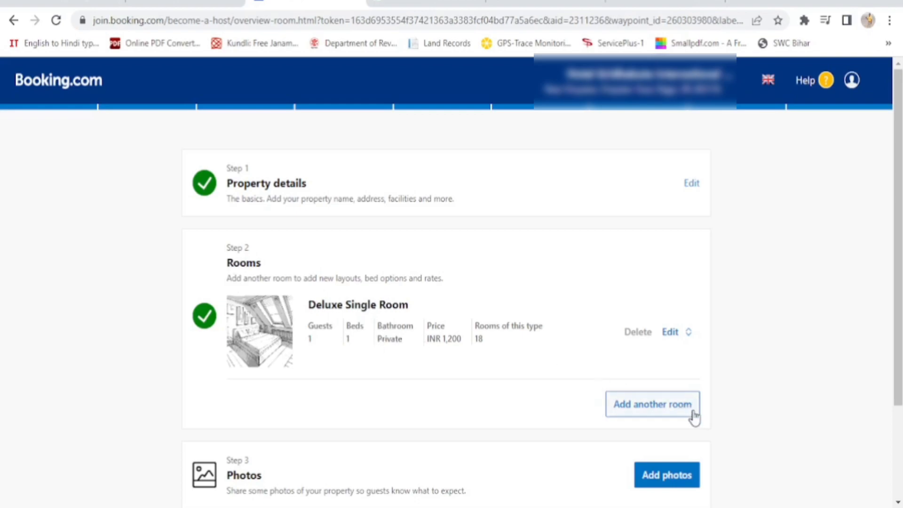
Start a second room type and raise the number of rooms of this type
left_click(665, 412)
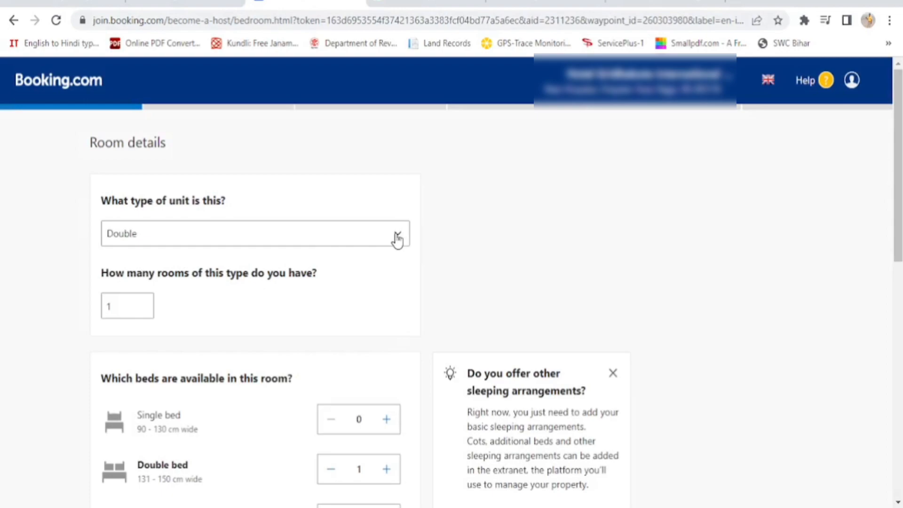
left_click(145, 304)
left_click(145, 303)
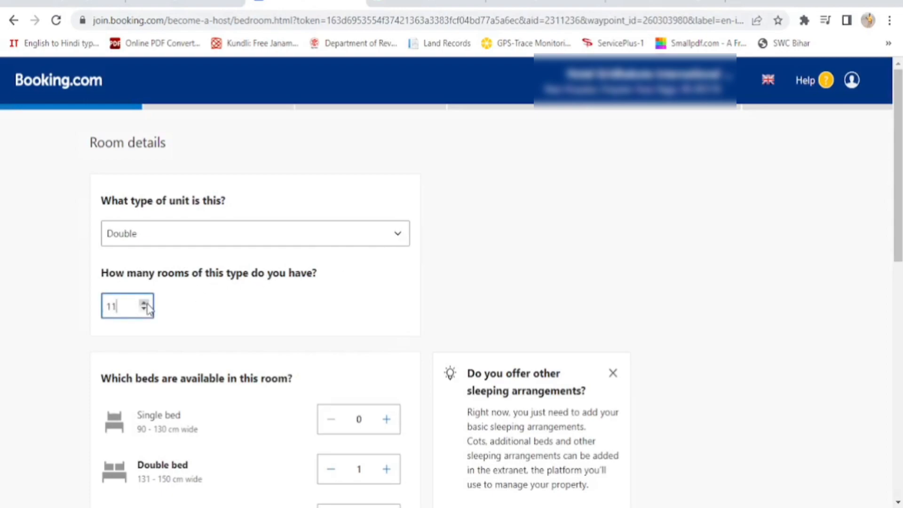
left_click(145, 304)
left_click(145, 304)
left_click(144, 304)
scroll(270, 367, "down", 2)
scroll(270, 367, "down", 2)
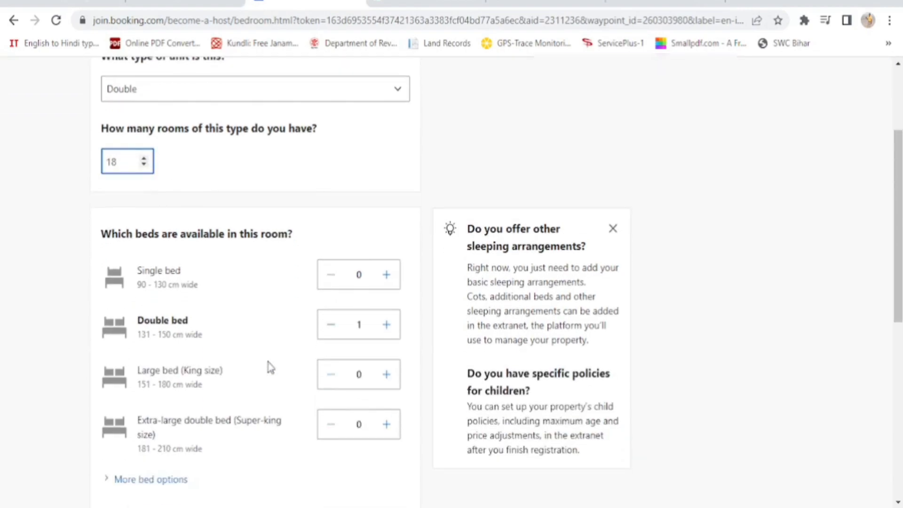
Give the room two double beds and a room size of 270 square feet
left_click(386, 329)
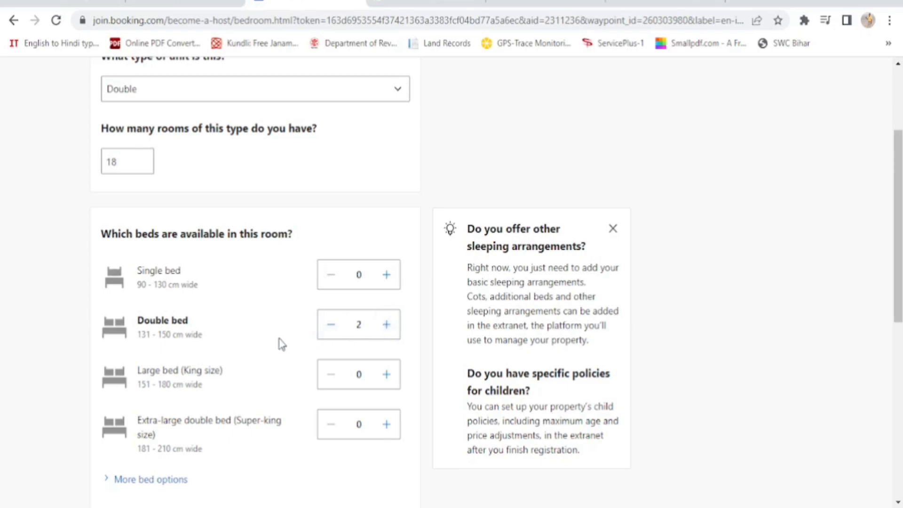
scroll(281, 345, "down", 6)
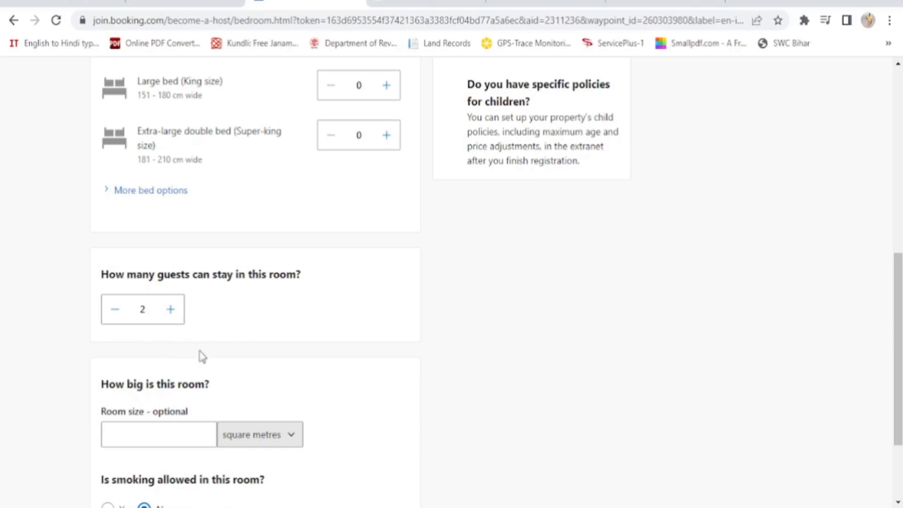
left_click(293, 440)
left_click(272, 472)
left_click(149, 438)
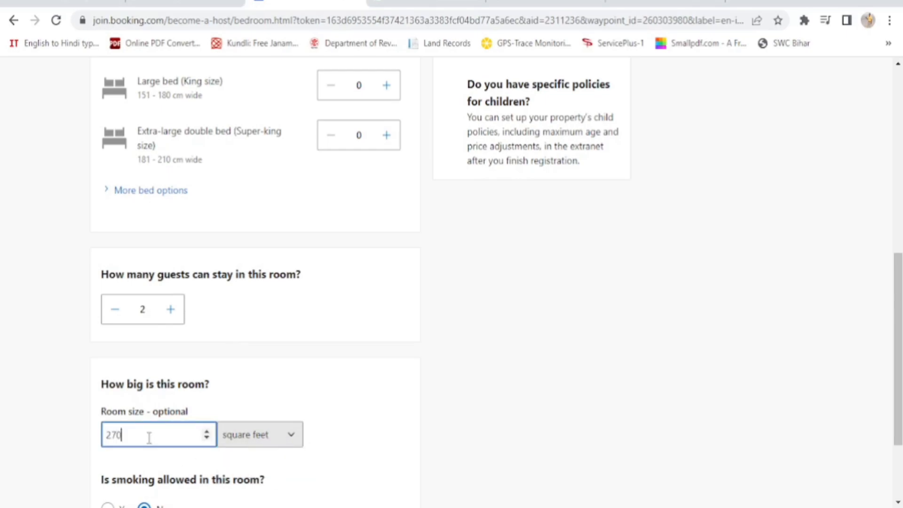
scroll(393, 362, "down", 2)
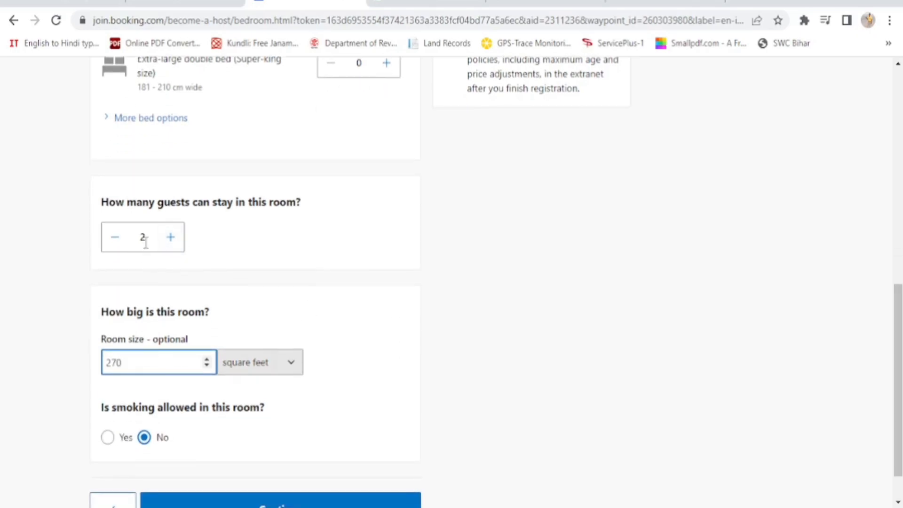
scroll(398, 355, "up", 5)
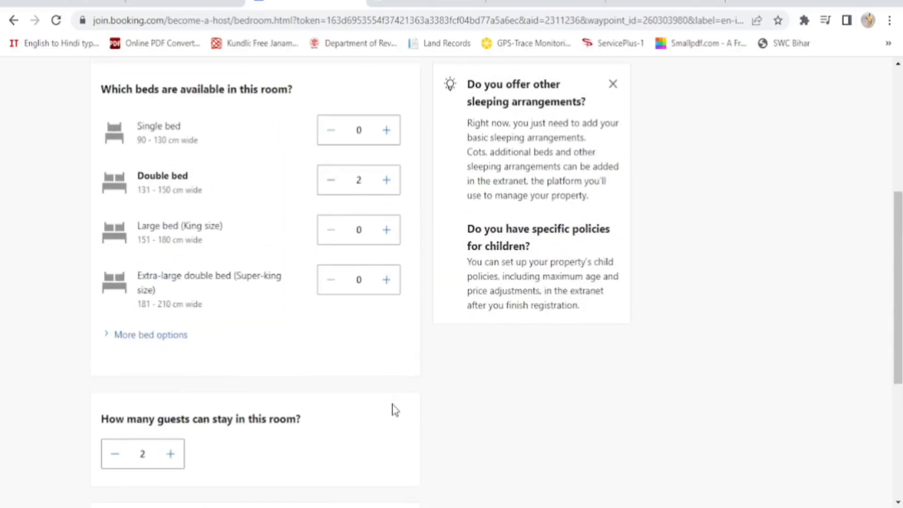
scroll(395, 409, "down", 5)
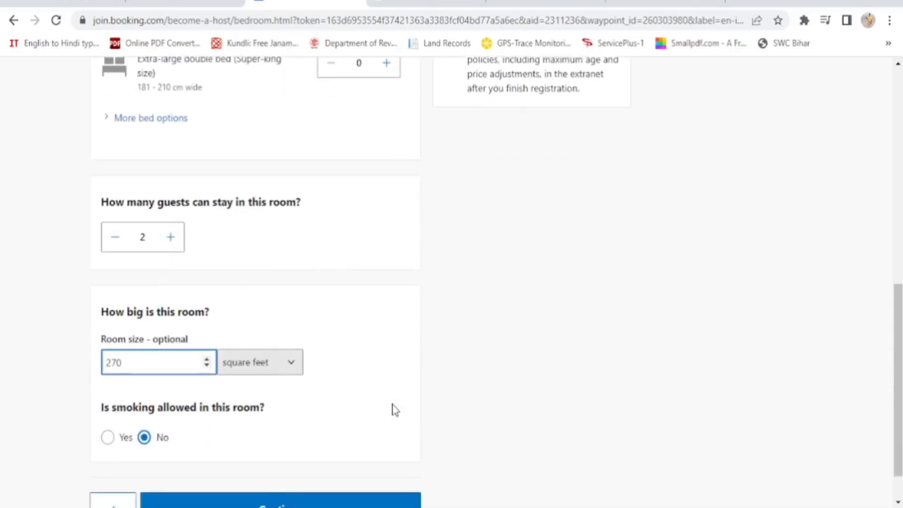
scroll(395, 409, "down", 1)
Tick toilet paper, shower, toilet, bath, free toiletries and slippers for the private bathroom
left_click(271, 466)
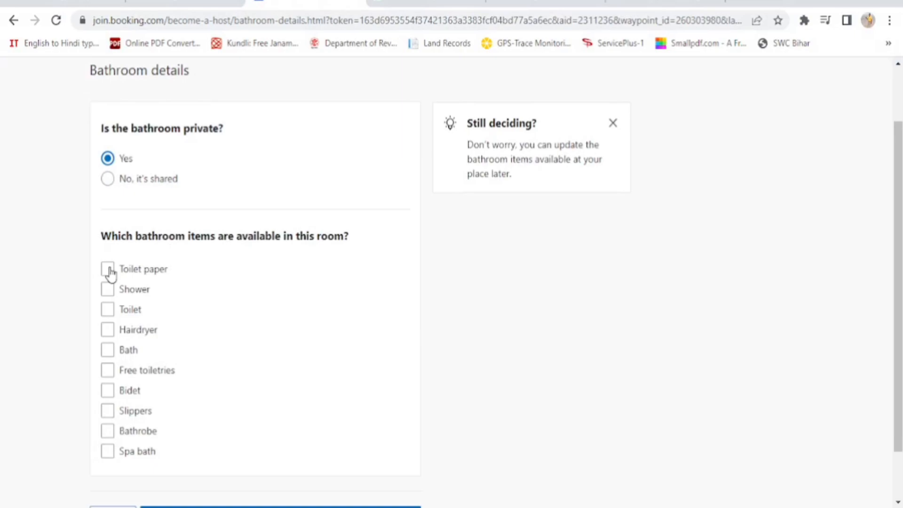
left_click(108, 269)
left_click(108, 289)
left_click(107, 310)
left_click(108, 354)
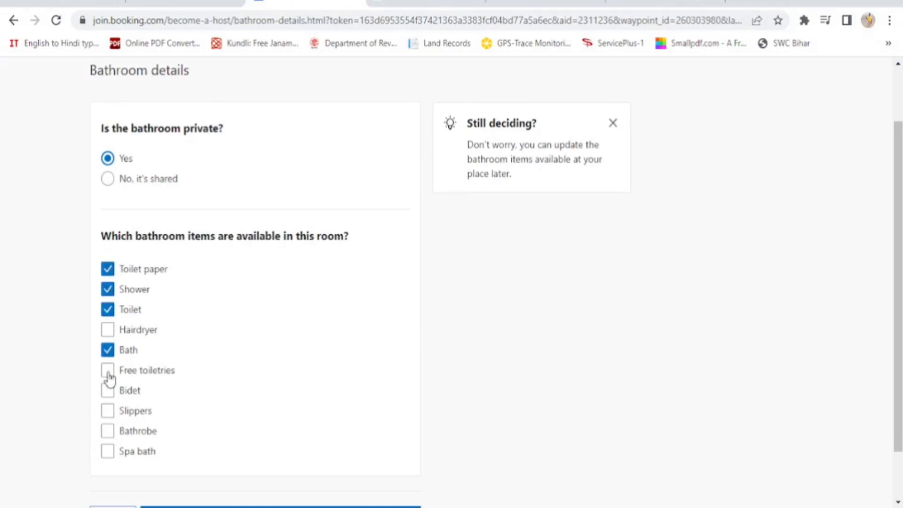
left_click(108, 372)
left_click(108, 414)
scroll(250, 437, "down", 1)
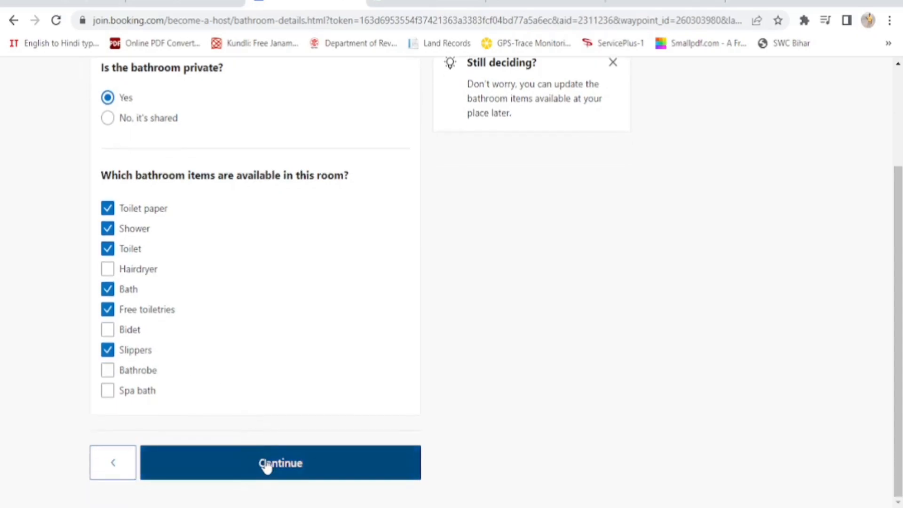
Add clothes rack, flat-screen TV, air conditioning, linen, desk, towels, wardrobe, heating, fan and similar amenities
left_click(266, 465)
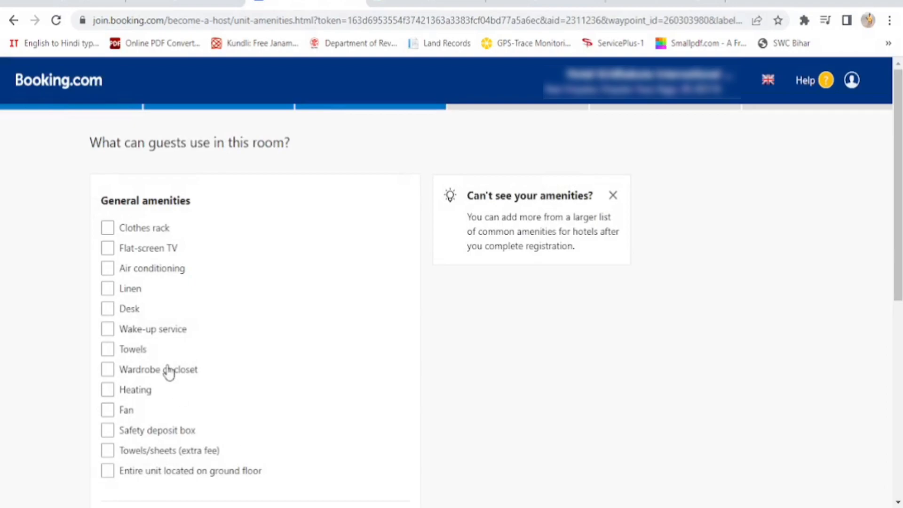
left_click(108, 231)
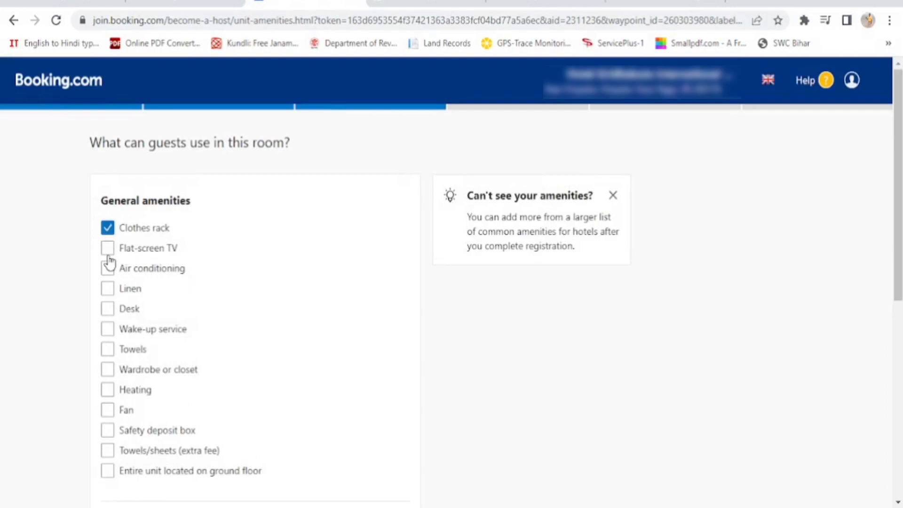
left_click(109, 249)
left_click(109, 270)
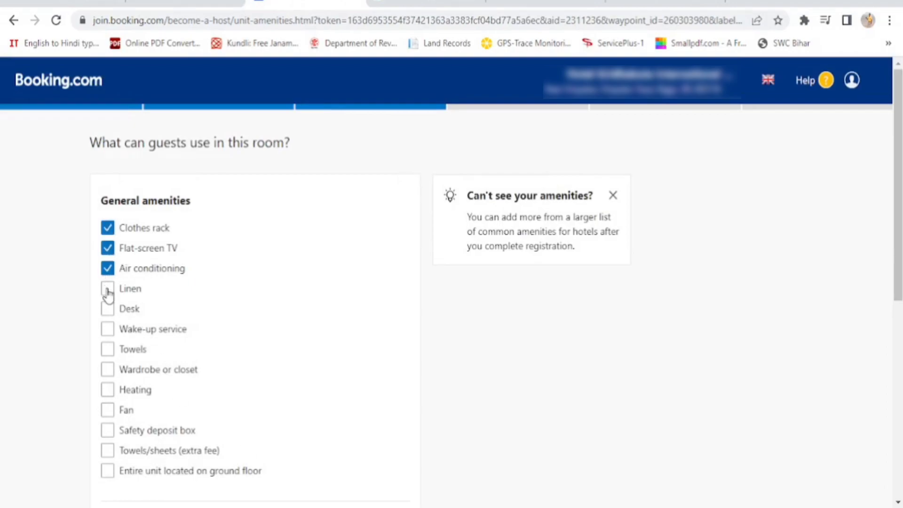
left_click(108, 289)
left_click(107, 309)
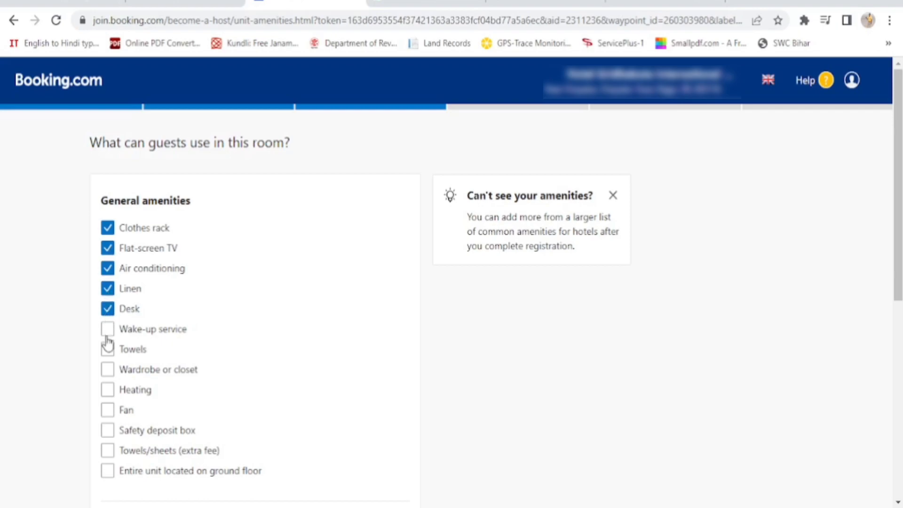
left_click(108, 330)
left_click(108, 349)
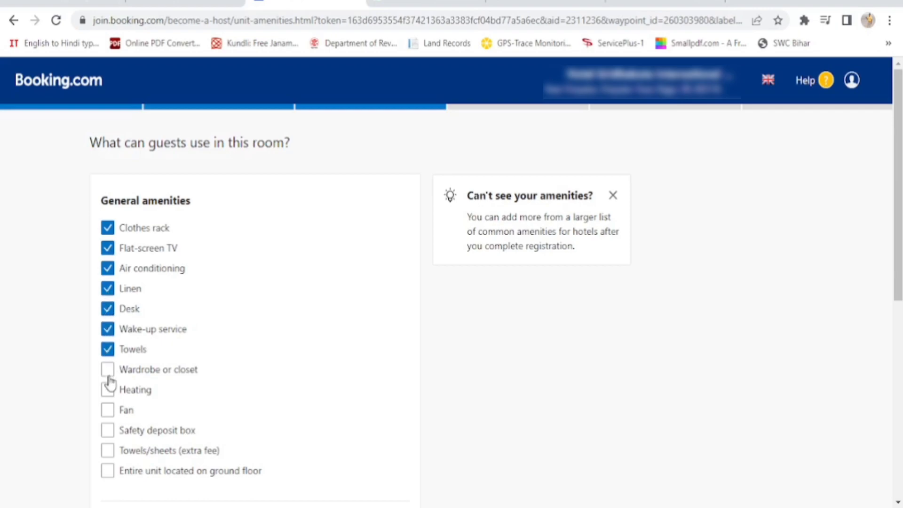
left_click(108, 370)
left_click(108, 390)
left_click(108, 409)
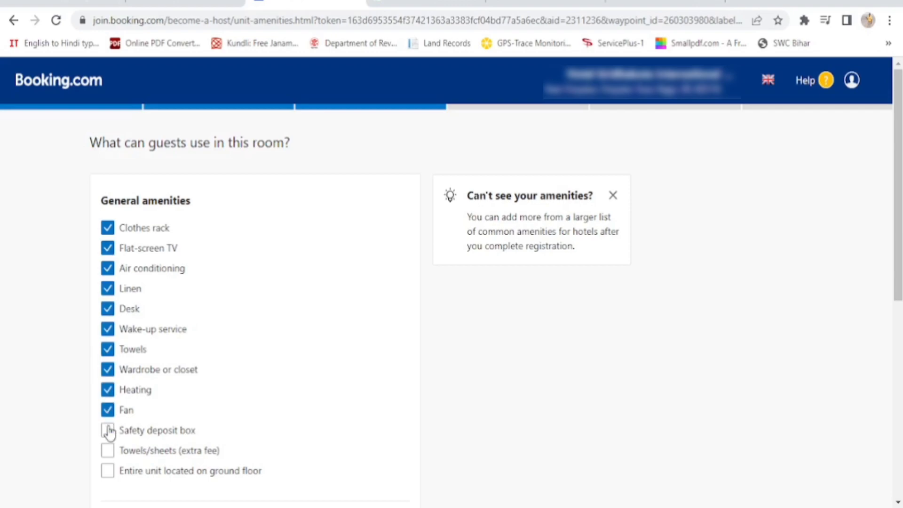
left_click(108, 451)
scroll(365, 393, "down", 3)
scroll(338, 434, "down", 2)
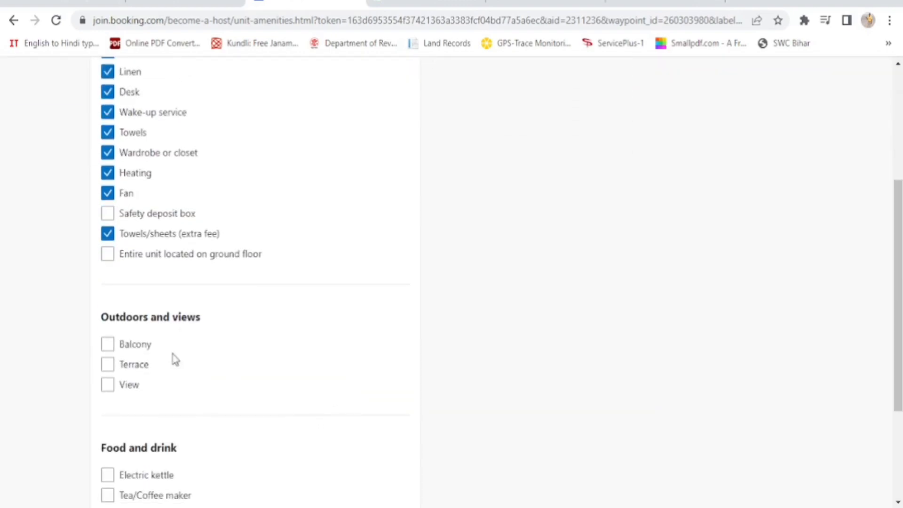
Mark the room as having a view, with Mountain view as the main view
left_click(108, 390)
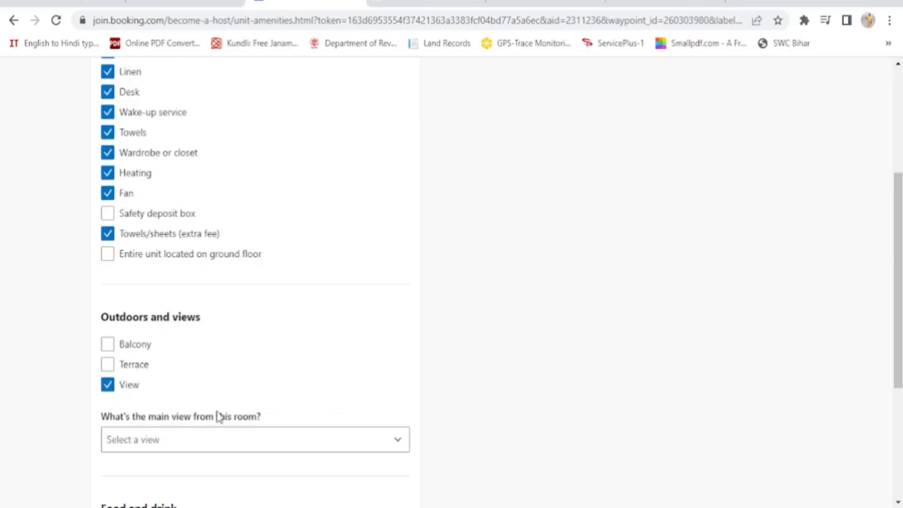
left_click(207, 442)
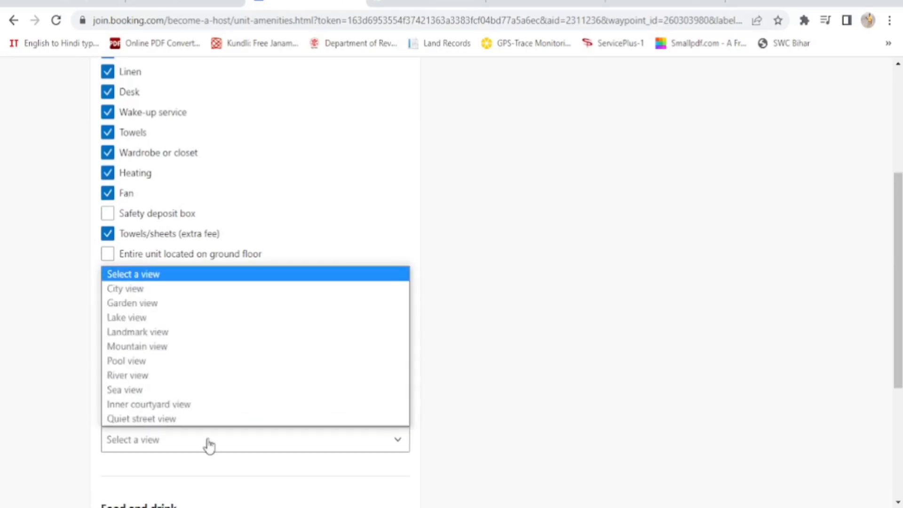
left_click(197, 350)
scroll(490, 379, "down", 5)
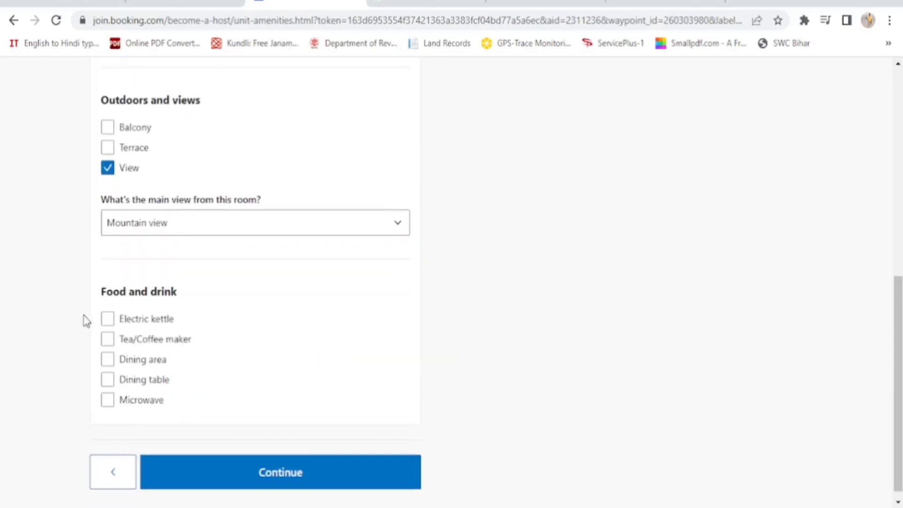
Add electric kettle, tea/coffee maker, dining area and dining table under food and drink
left_click(108, 319)
left_click(108, 342)
left_click(108, 360)
left_click(108, 381)
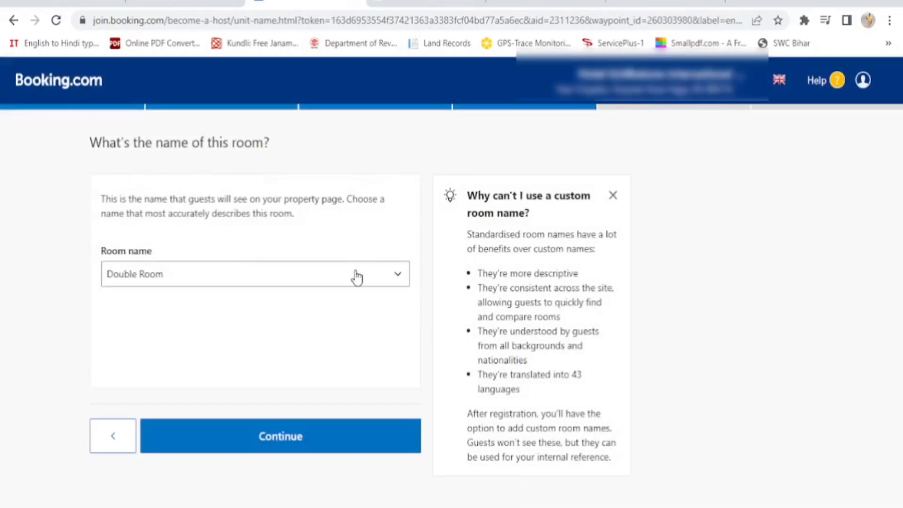
Pick Deluxe Double Room from the standard room names and continue
left_click(358, 281)
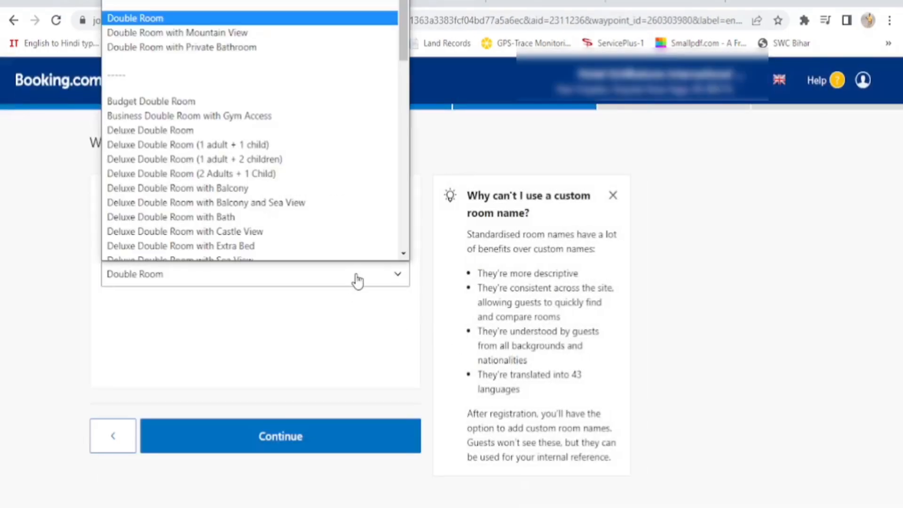
left_click(286, 127)
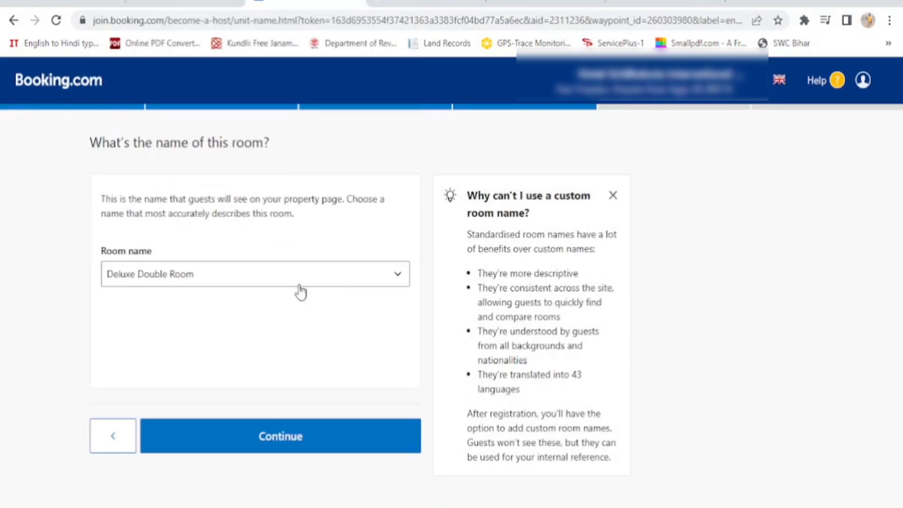
left_click(286, 442)
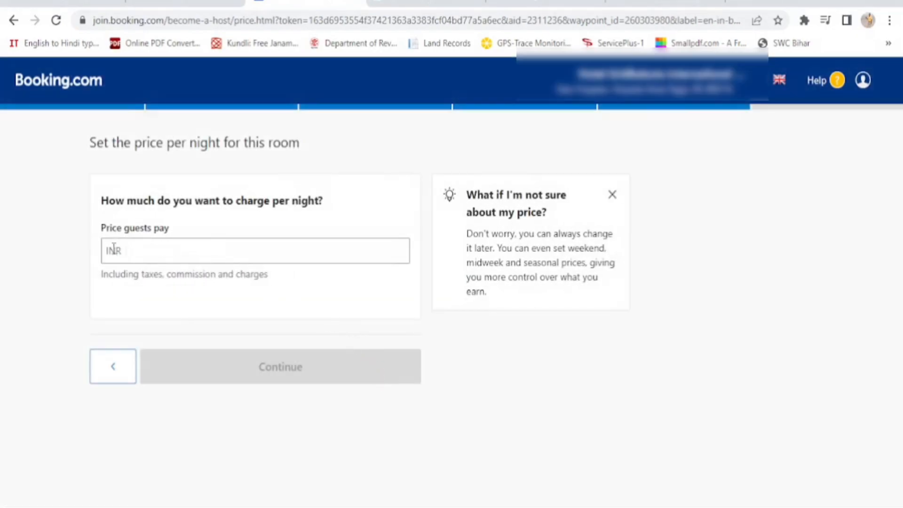
Enter 1600 as the nightly price guests pay, earning INR 1,360.00, and continue
left_click(153, 250)
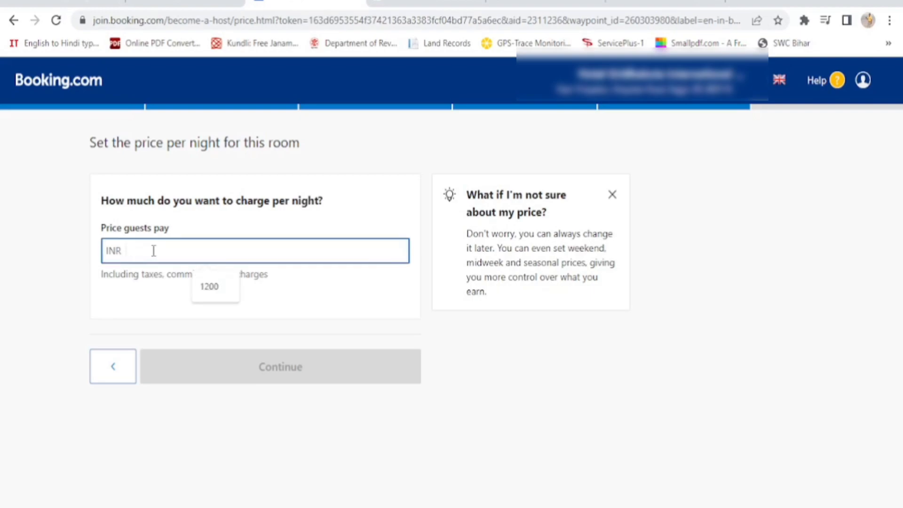
type("1")
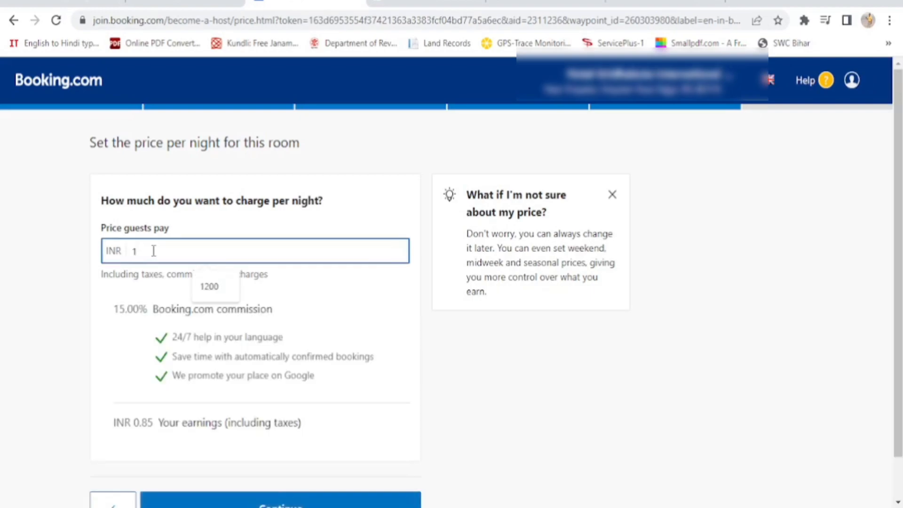
type("600")
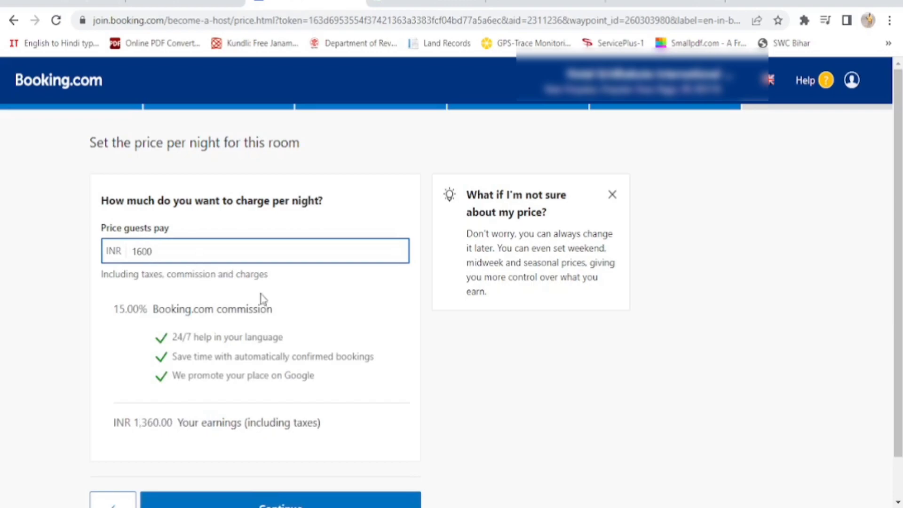
scroll(264, 301, "down", 1)
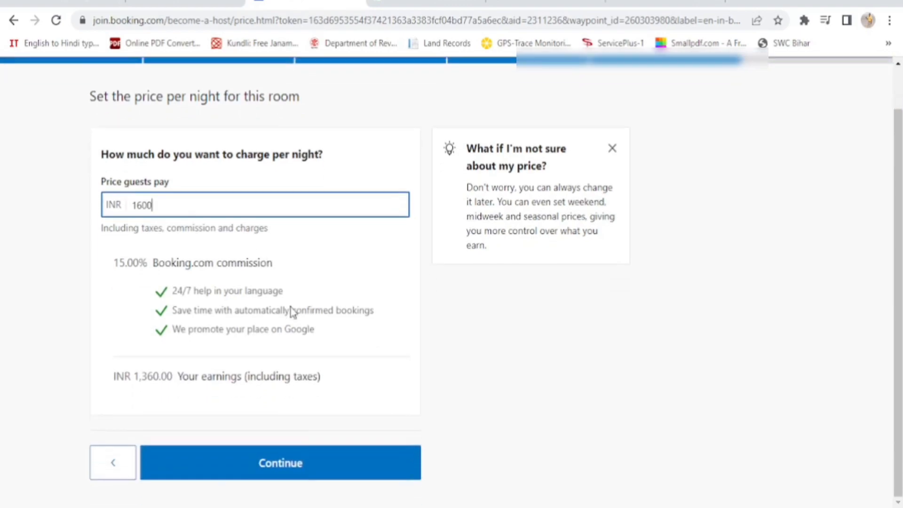
left_click(282, 475)
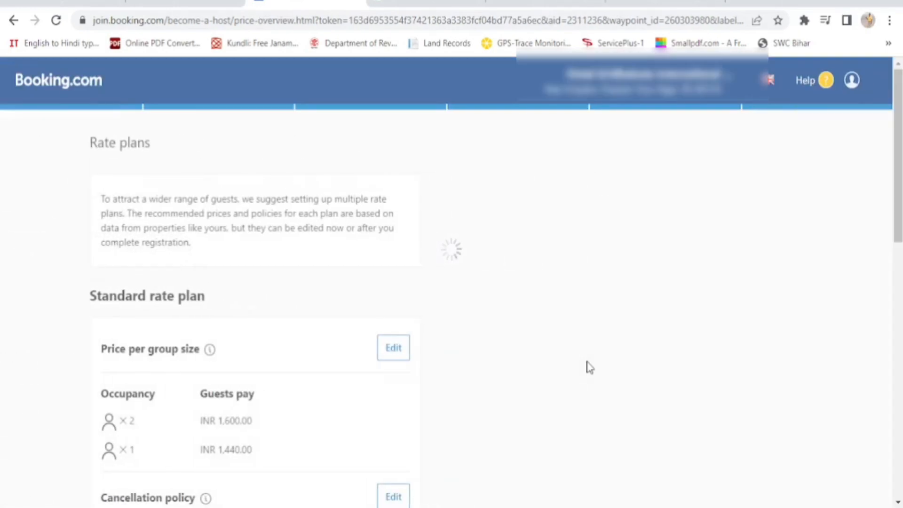
Review the standard, non-refundable and weekly rate plans and accept them
scroll(589, 367, "down", 3)
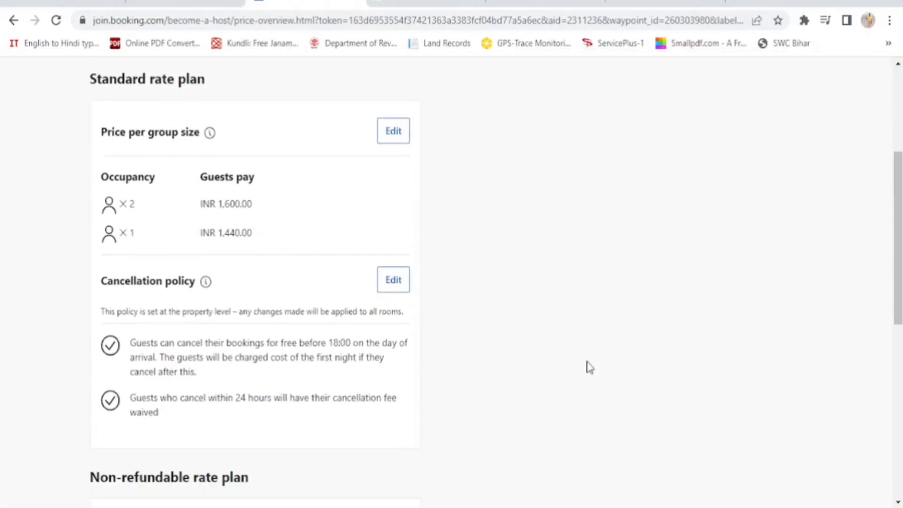
scroll(364, 351, "up", 2)
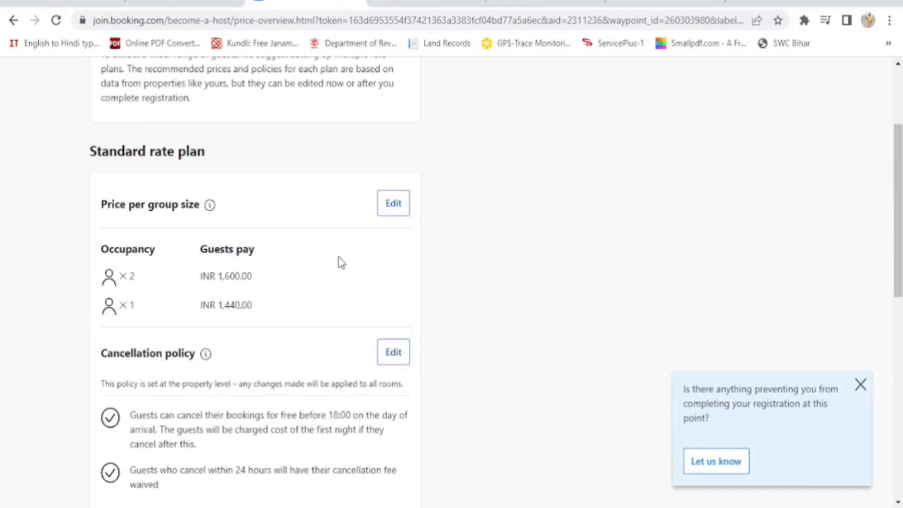
scroll(342, 262, "down", 3)
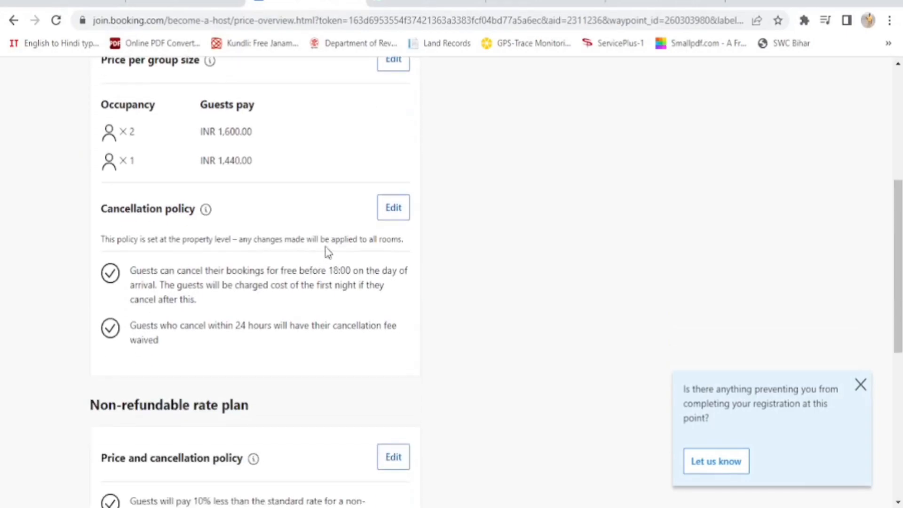
scroll(377, 327, "down", 8)
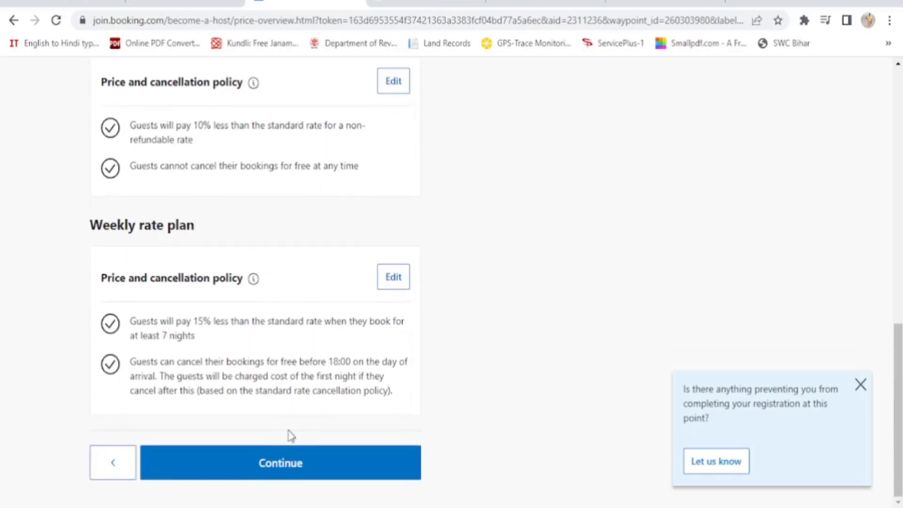
left_click(275, 466)
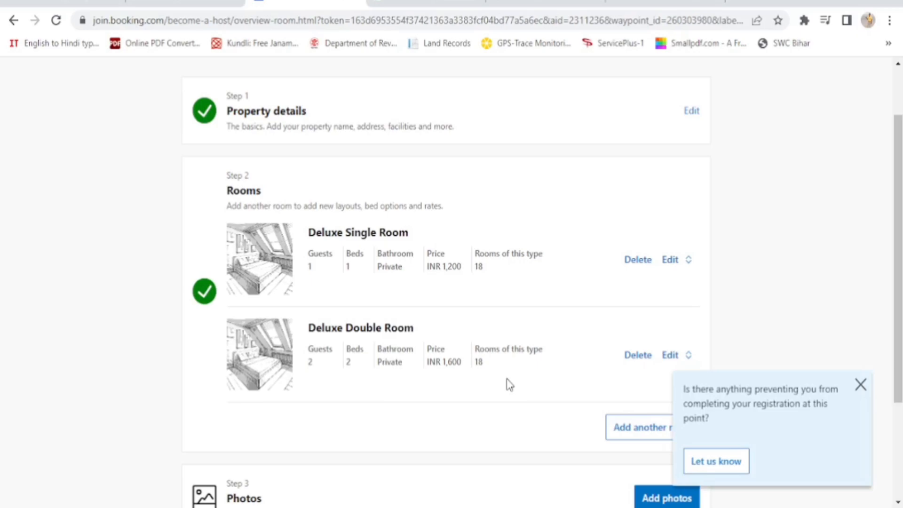
Close the 'Is there anything preventing you' popup and scroll to the Photos section
left_click(860, 385)
scroll(834, 397, "down", 3)
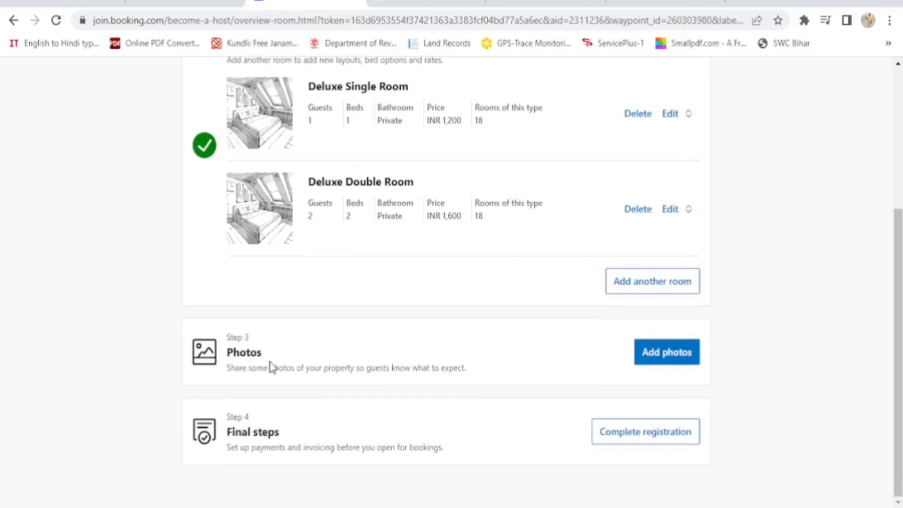
Open the hotel photo upload page under Step 3 and browse the computer for photo files
left_click(681, 357)
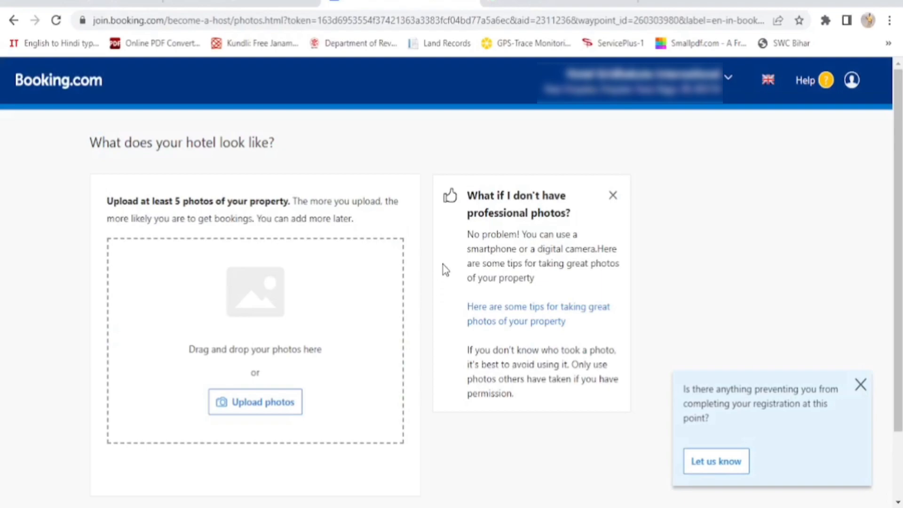
left_click(259, 408)
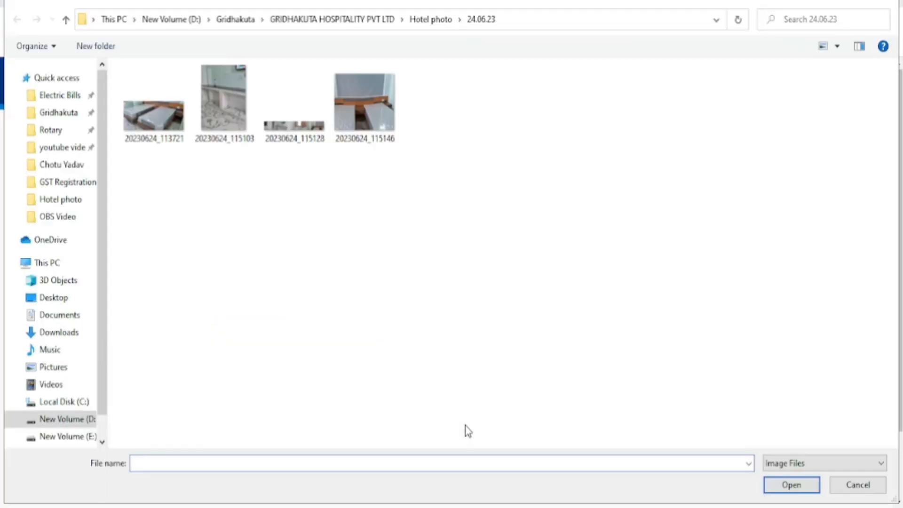
In the file picker, go up to Hotel photo and open its New folder of hotel pictures
left_click(67, 21)
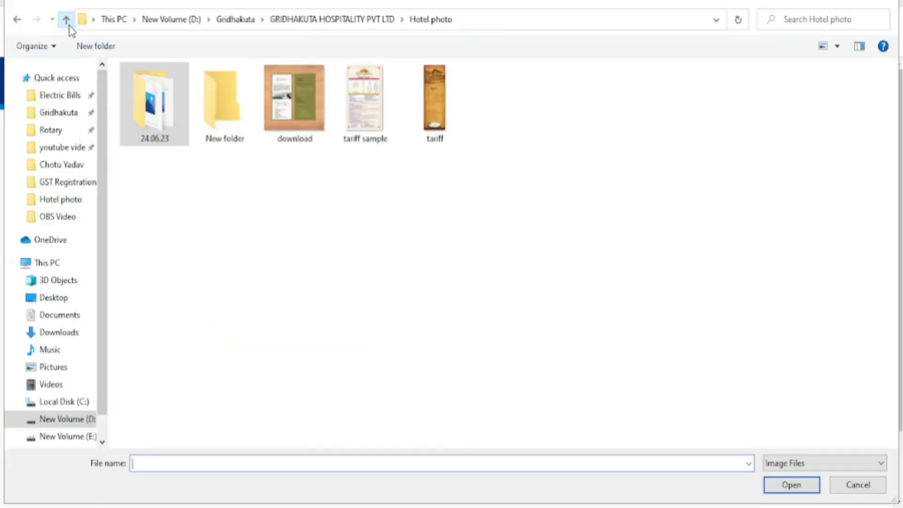
left_click(228, 117)
double_click(228, 116)
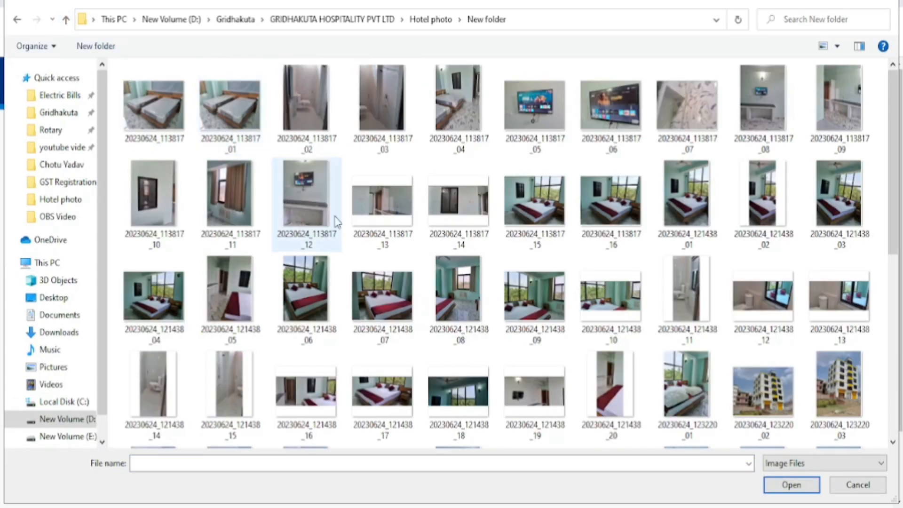
scroll(620, 288, "down", 5)
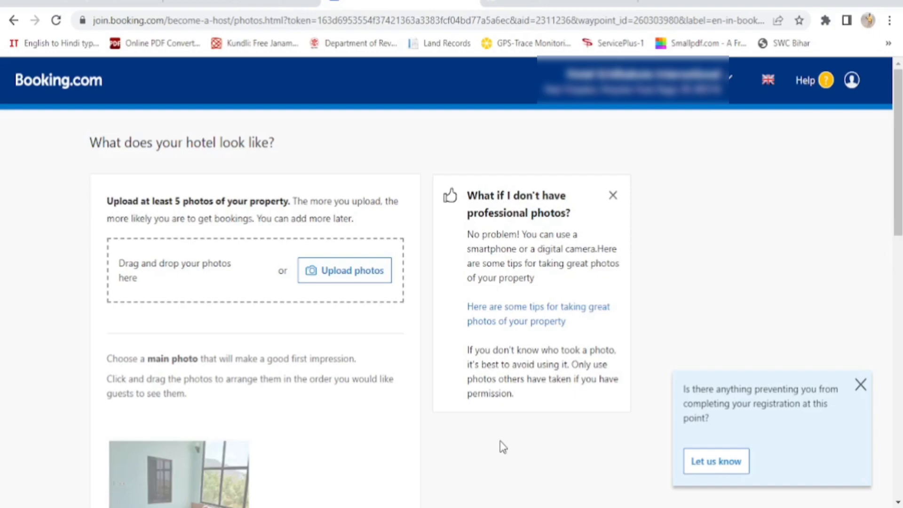
Review the uploaded hotel photos, save them, and start Complete registration under Step 4 Final steps
scroll(442, 426, "down", 3)
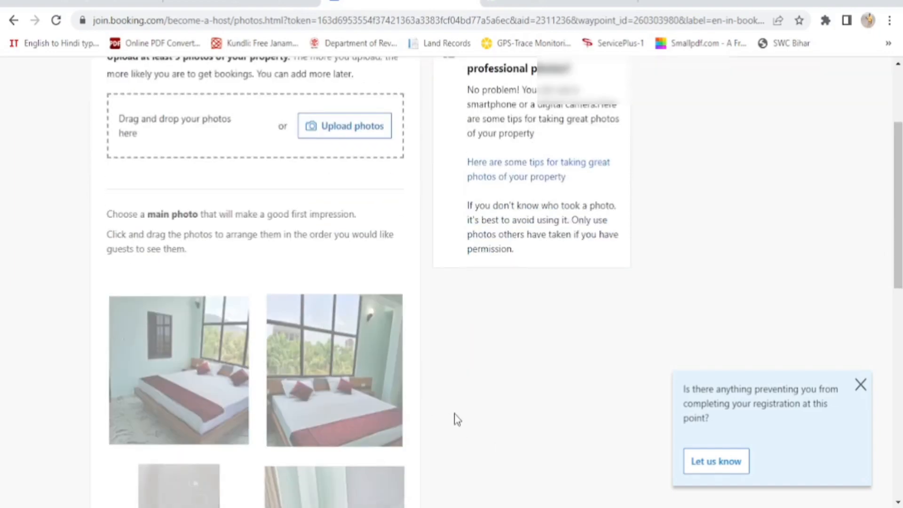
scroll(461, 418, "down", 5)
scroll(463, 418, "down", 3)
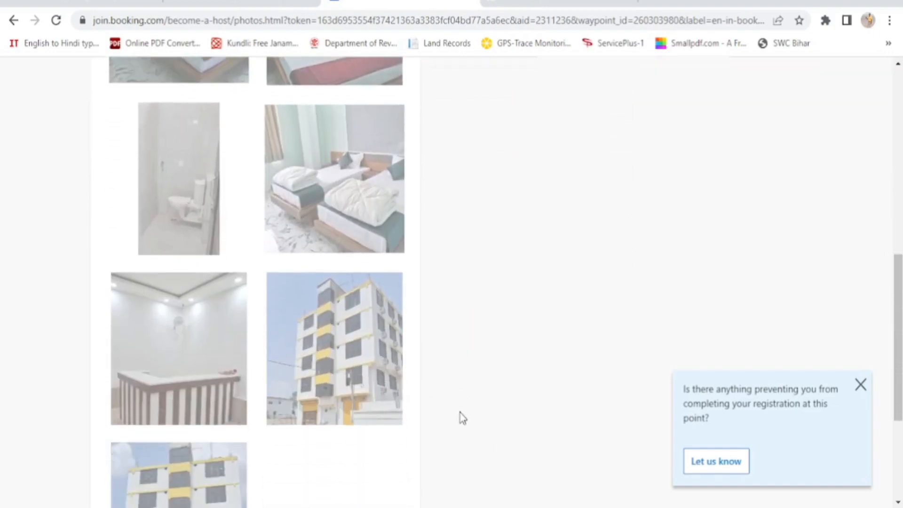
scroll(462, 417, "down", 4)
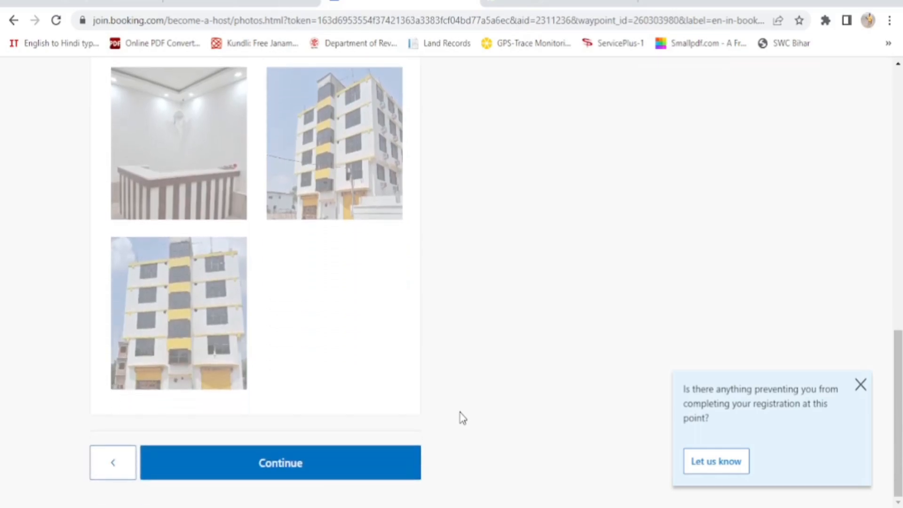
left_click(273, 470)
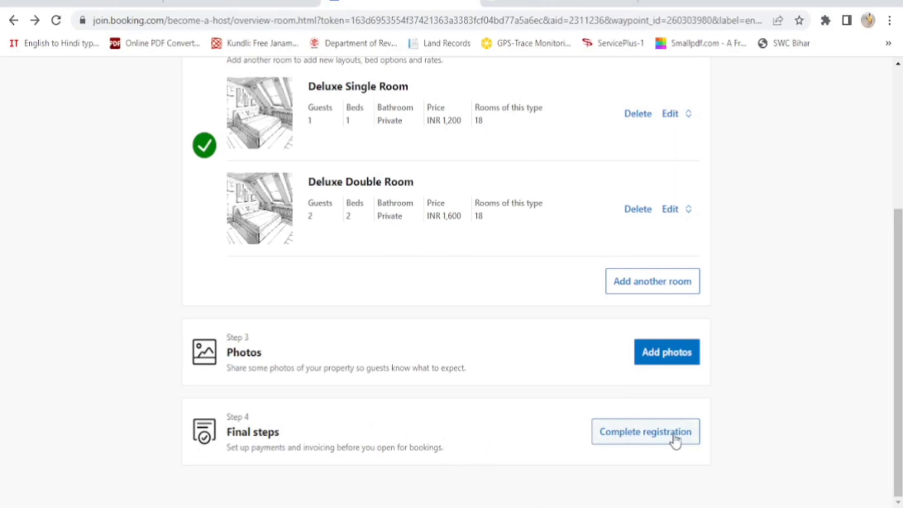
left_click(645, 435)
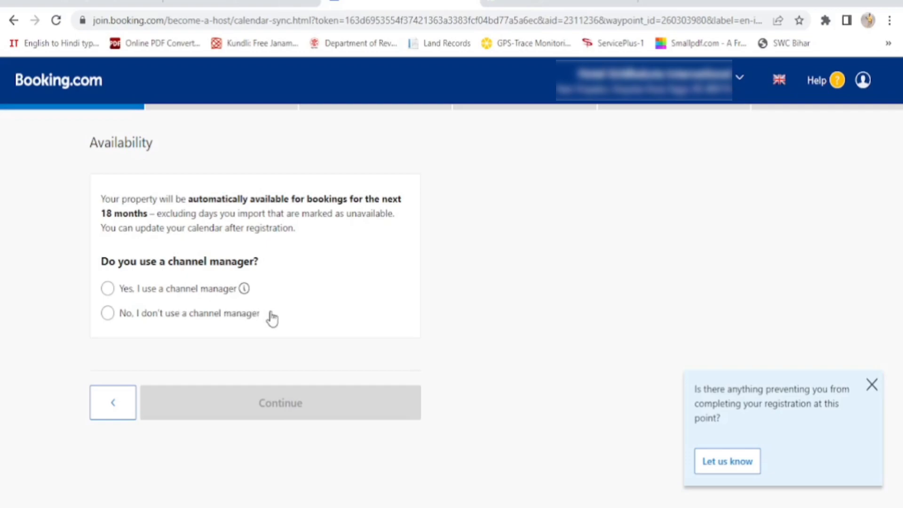
Select 'No, I don't use a channel manager' on the Availability page
left_click(107, 316)
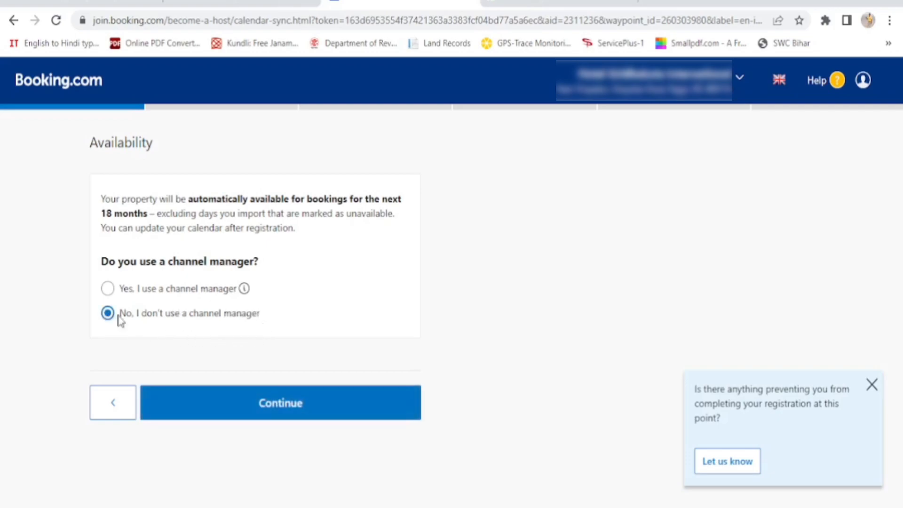
Continue from Availability to the Guest payment options page
left_click(301, 407)
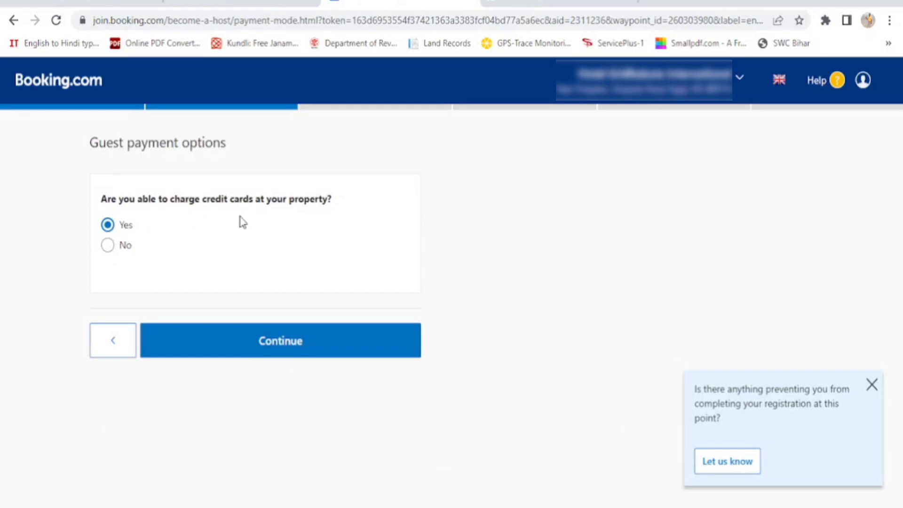
Answer No to charging credit cards at the property and continue to Invoicing
left_click(107, 246)
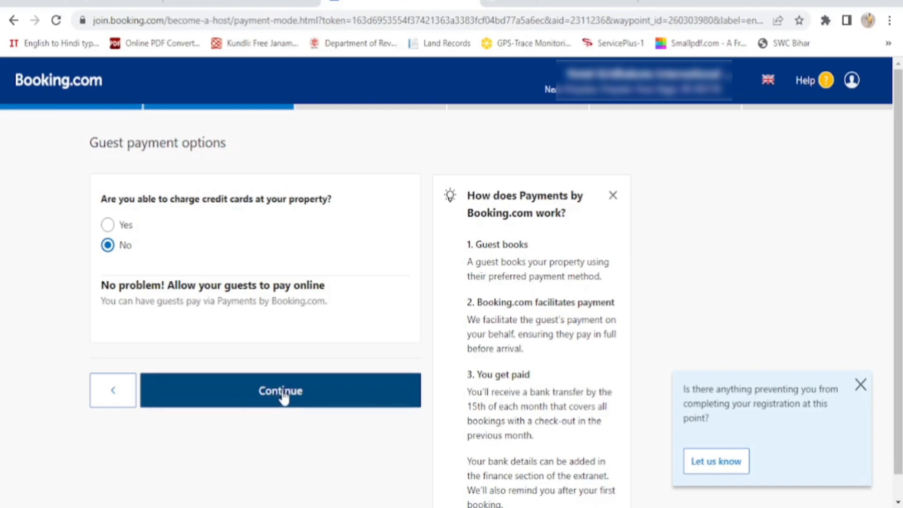
left_click(283, 395)
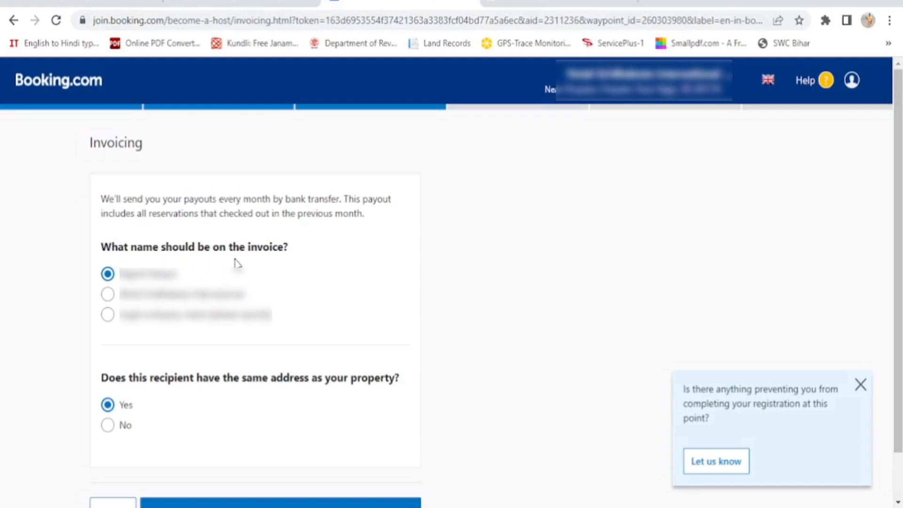
Use the second listed name on invoices, continue, and mark the property as GST-registered (Yes)
left_click(108, 295)
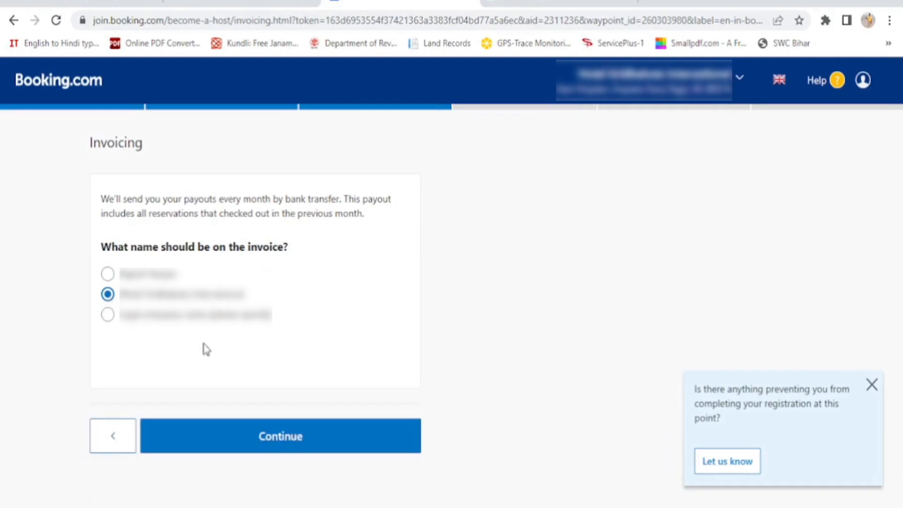
left_click(273, 436)
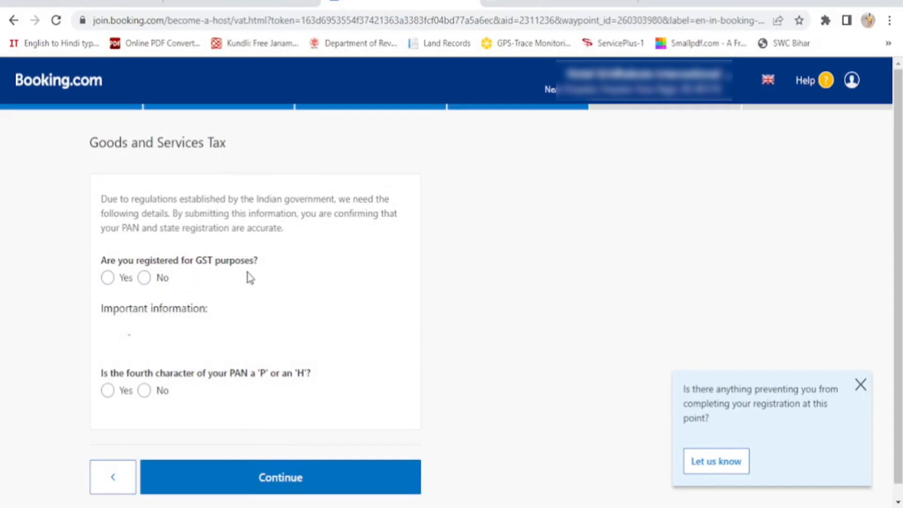
left_click(108, 280)
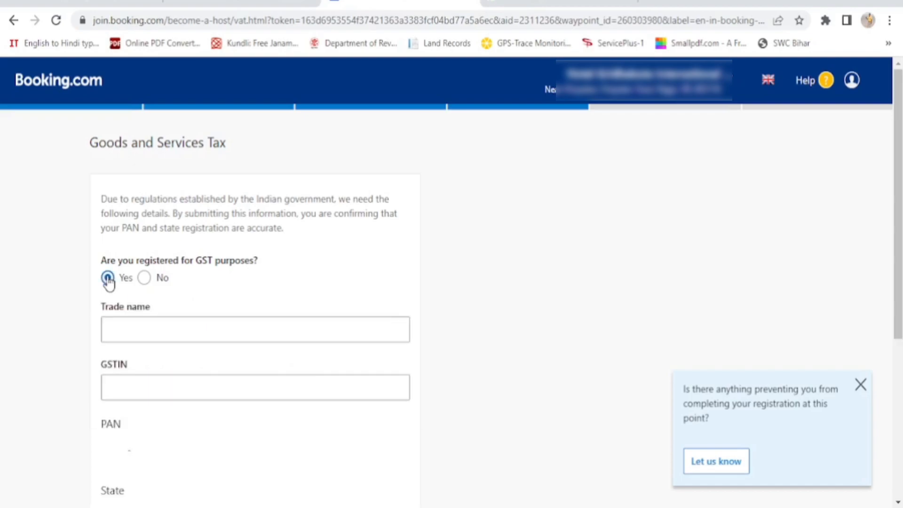
Enter 'Hote' as the start of the GST Trade name
left_click(115, 331)
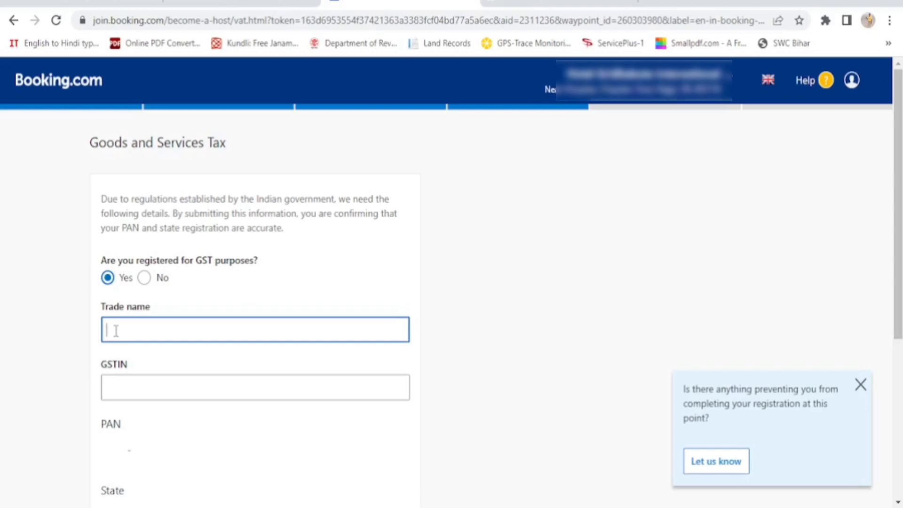
type("Hote")
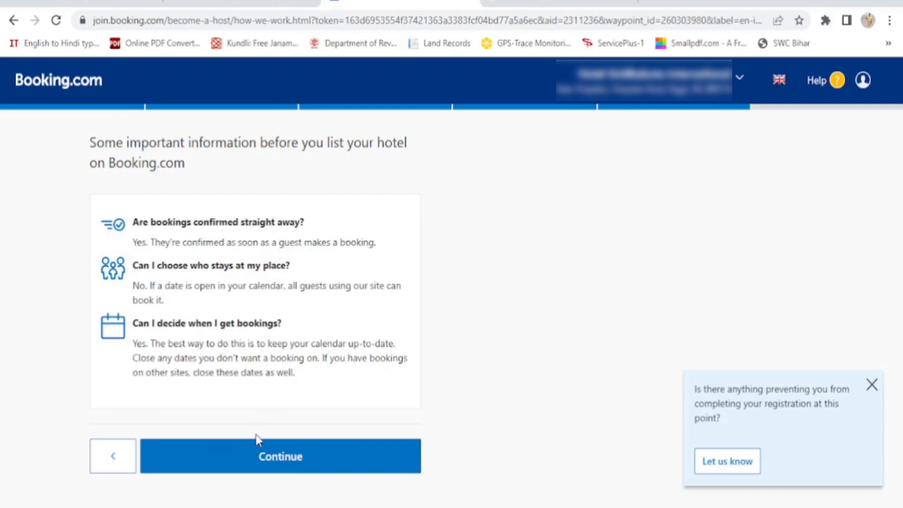
Continue past the listing information and tick the legitimate-business certification and General Delivery Terms boxes
left_click(286, 464)
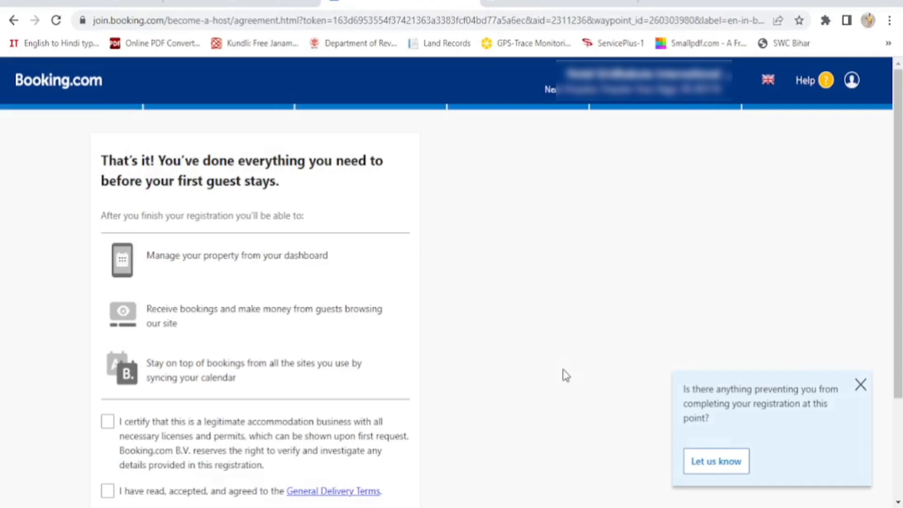
scroll(566, 375, "down", 2)
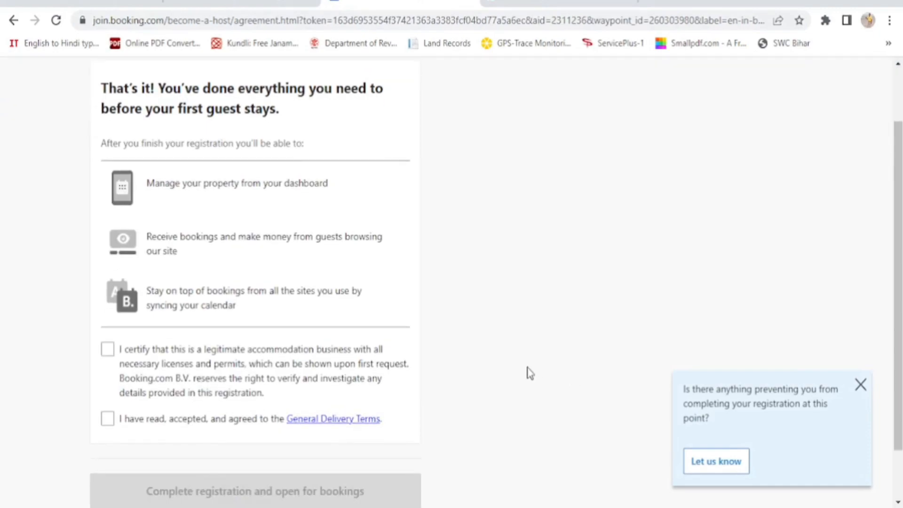
scroll(531, 373, "up", 2)
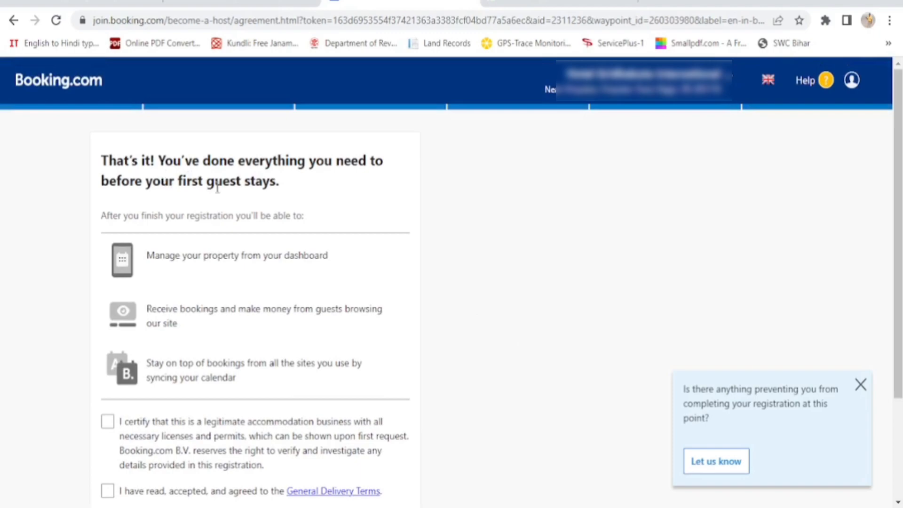
scroll(356, 199, "down", 2)
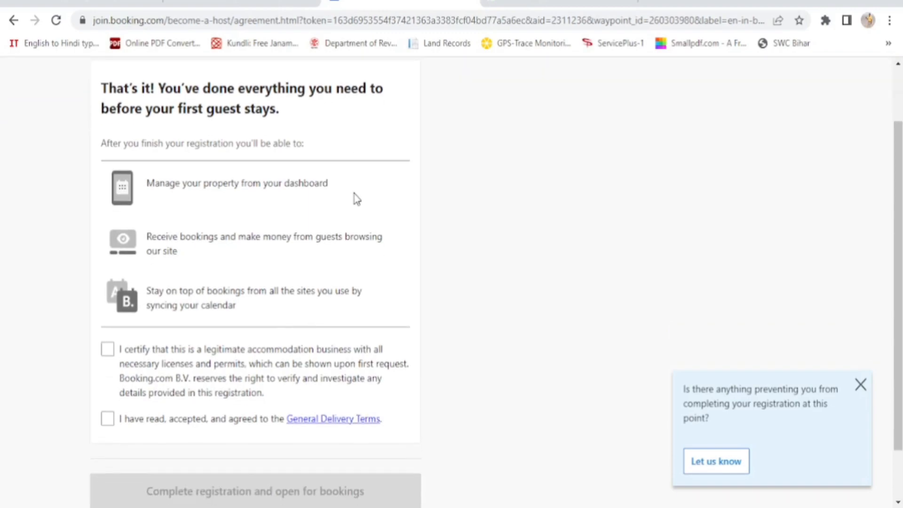
scroll(356, 199, "down", 2)
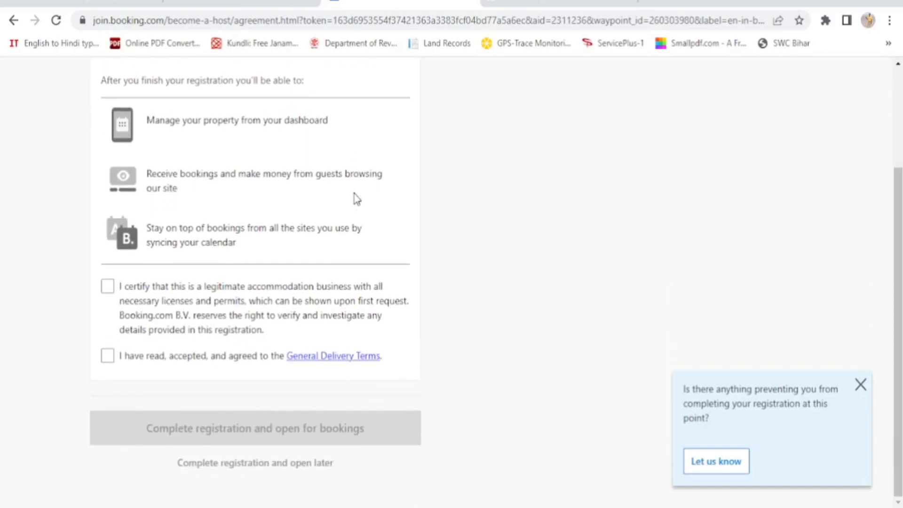
left_click(108, 288)
left_click(108, 362)
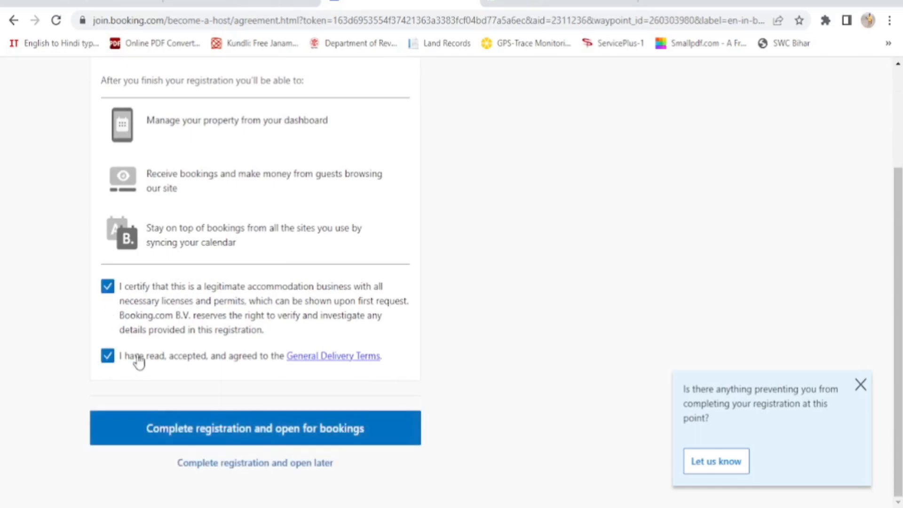
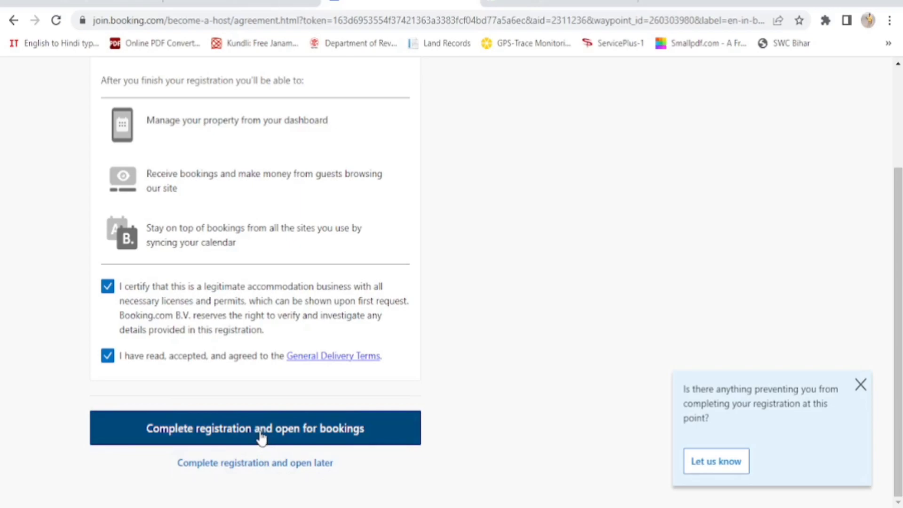
Complete the hotel's registration and open it for bookings immediately
left_click(262, 438)
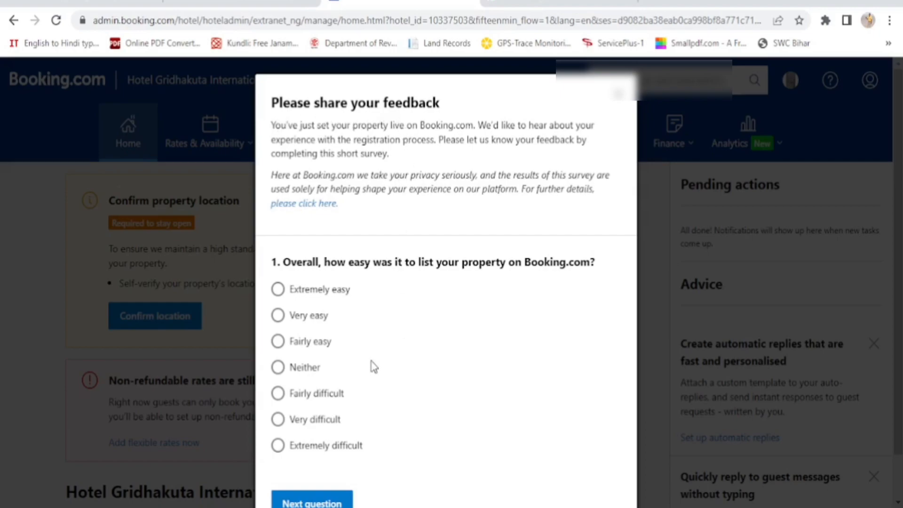
Answer the survey: Very easy, then Satisfied for length, user-friendliness and guidance, and submit
left_click(281, 320)
left_click(312, 503)
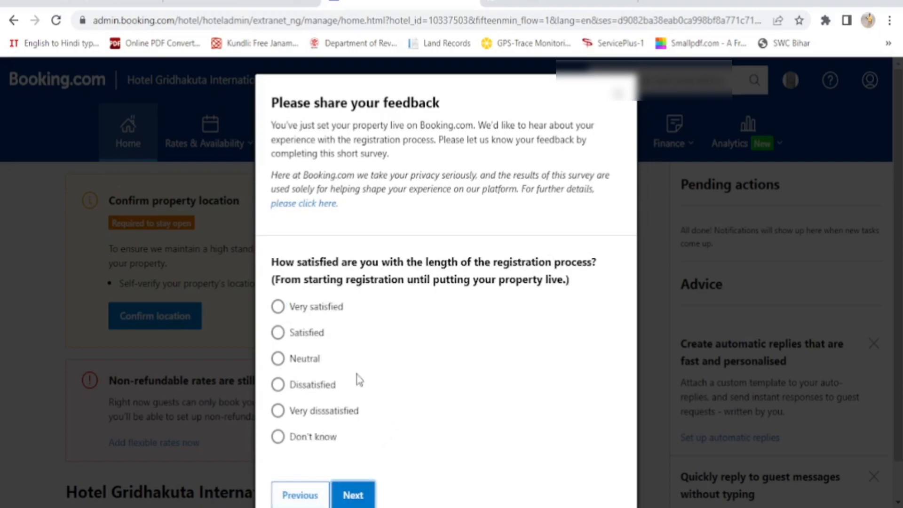
left_click(279, 334)
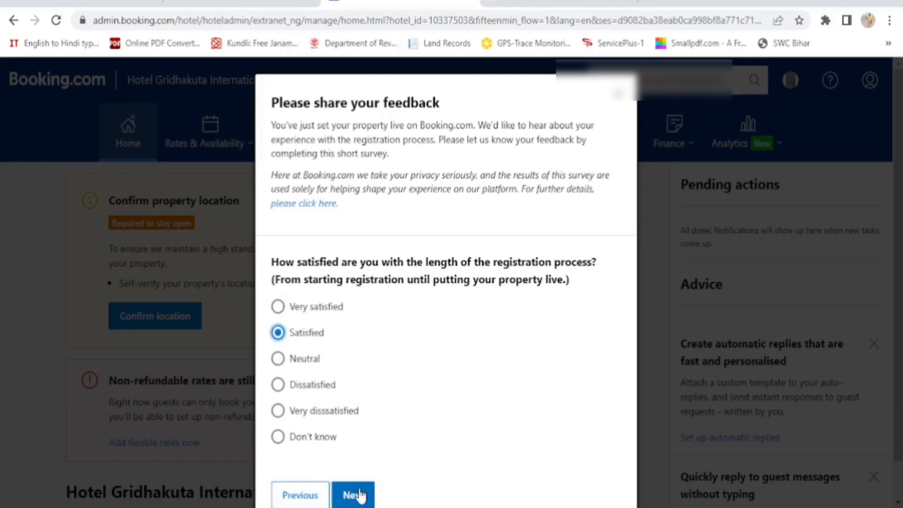
left_click(359, 496)
key("ctrl+a")
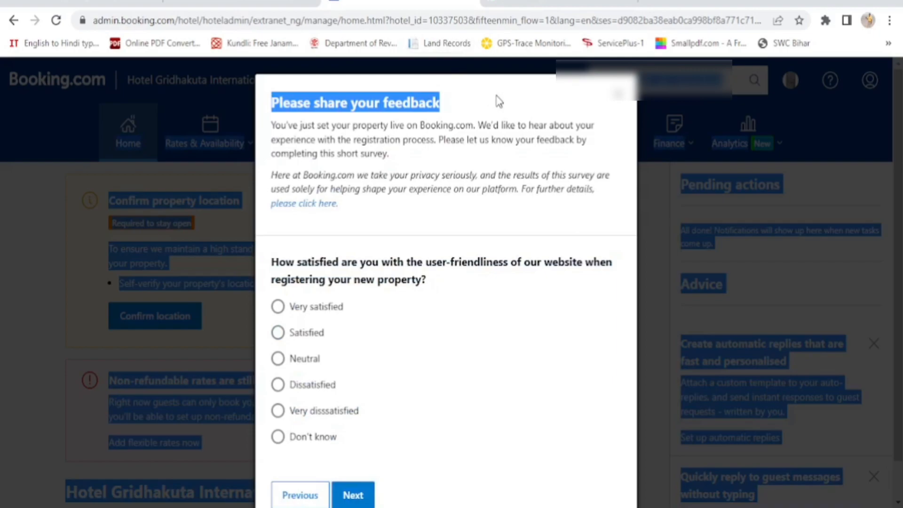
left_click(279, 335)
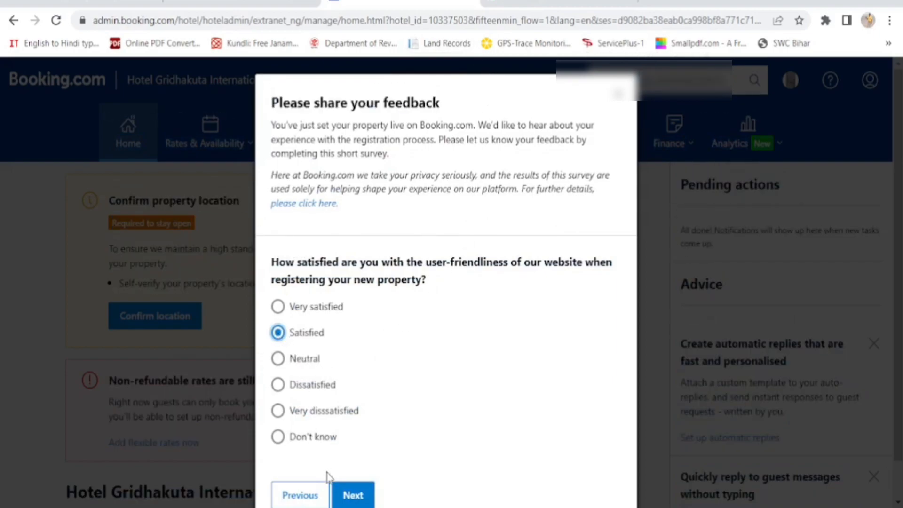
left_click(354, 497)
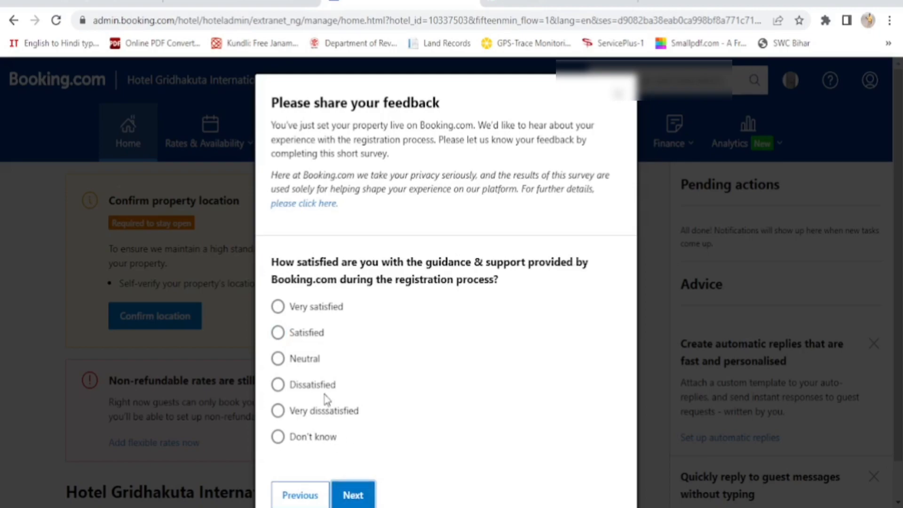
left_click(279, 335)
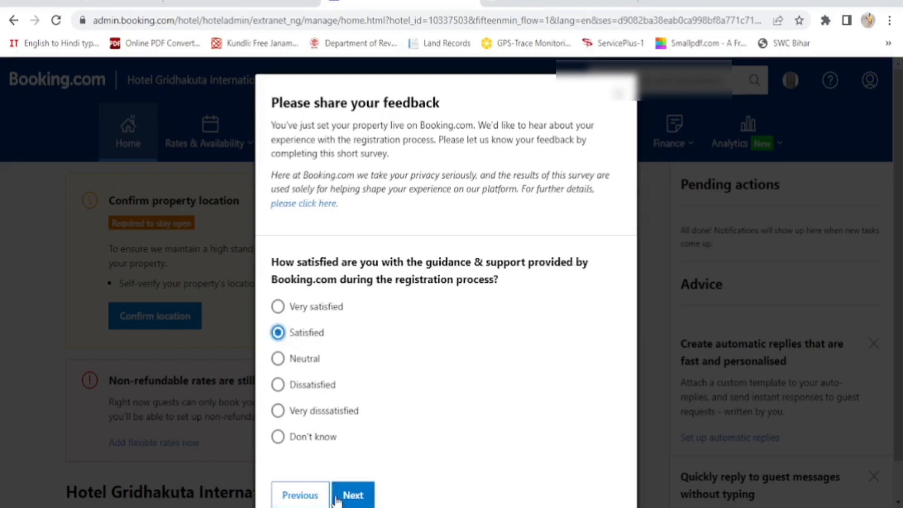
left_click(359, 496)
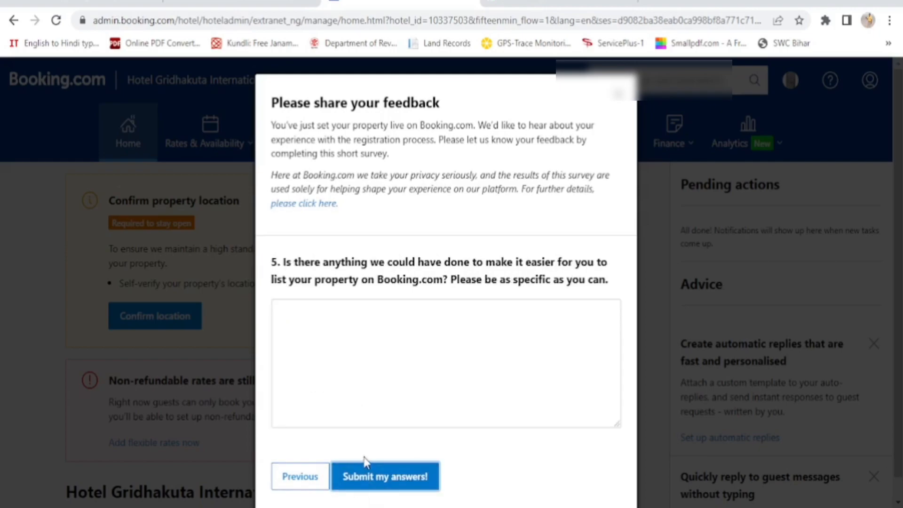
left_click(367, 482)
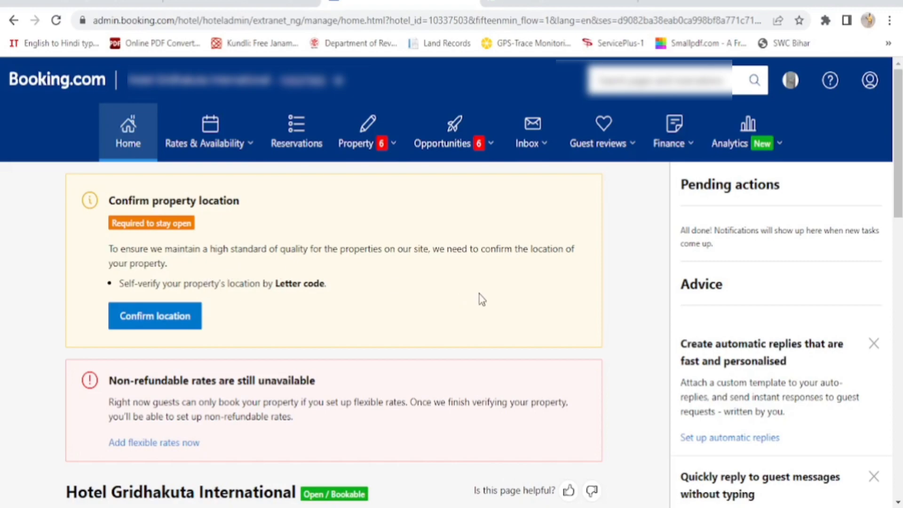
Start location confirmation from the home page's Confirm property location box
scroll(485, 286, "down", 8)
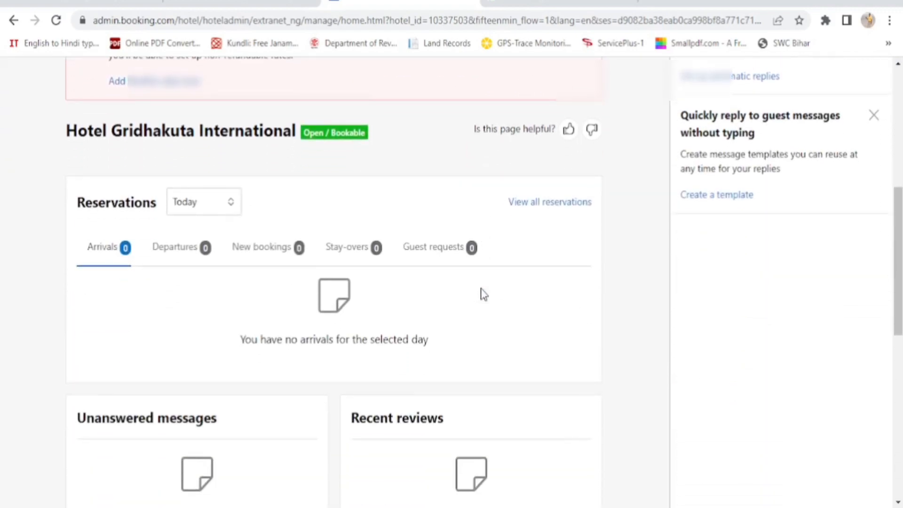
scroll(482, 294, "up", 8)
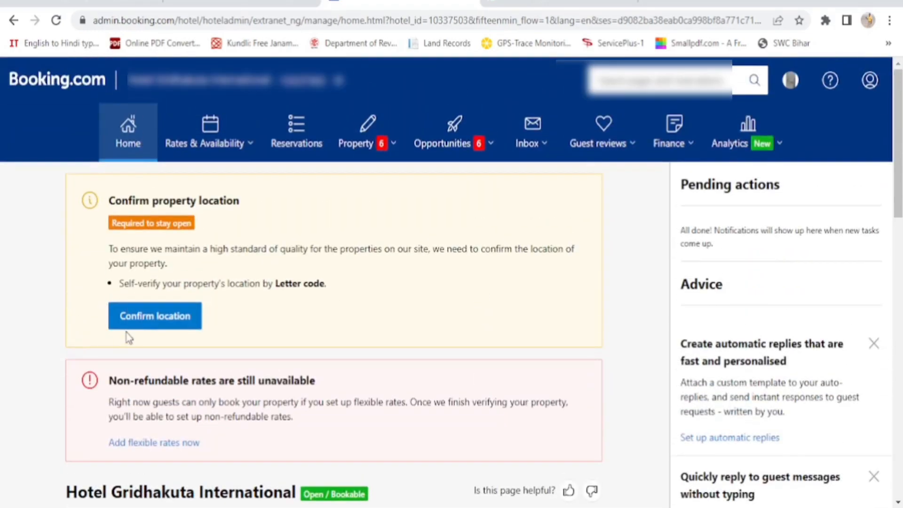
left_click(160, 320)
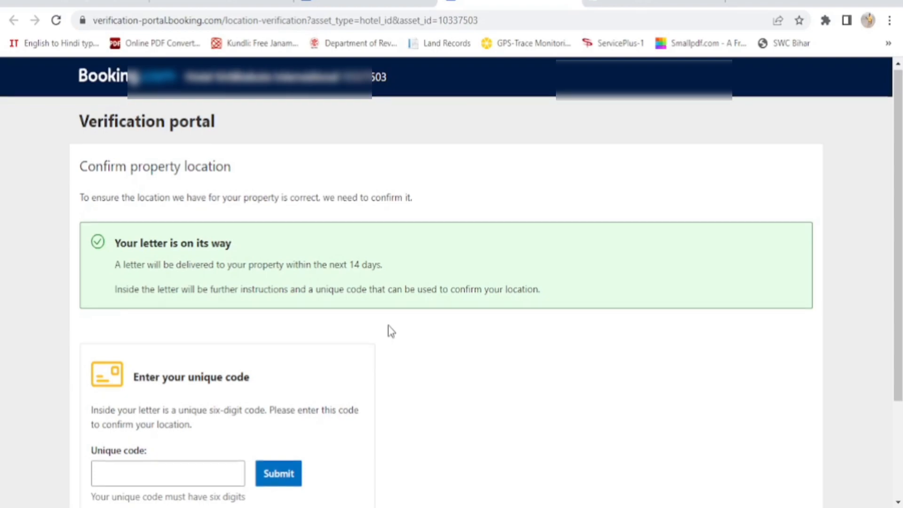
scroll(392, 332, "down", 2)
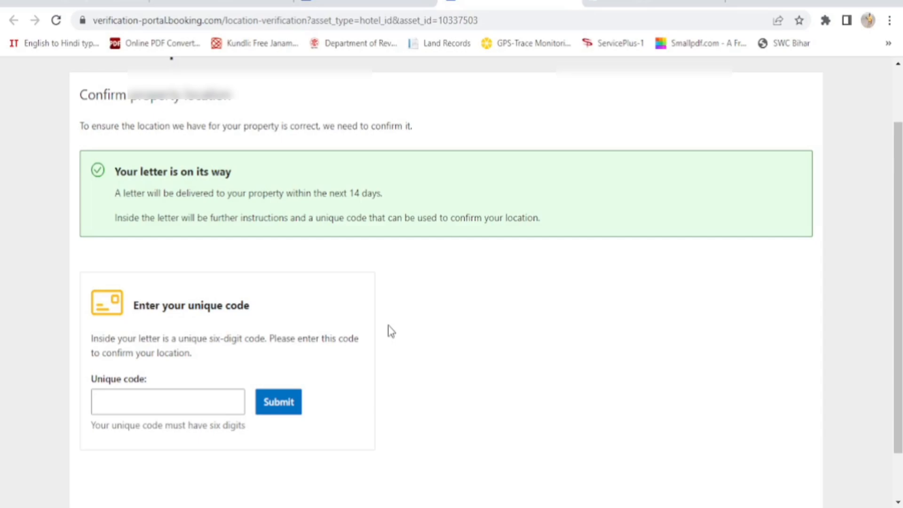
scroll(391, 331, "up", 2)
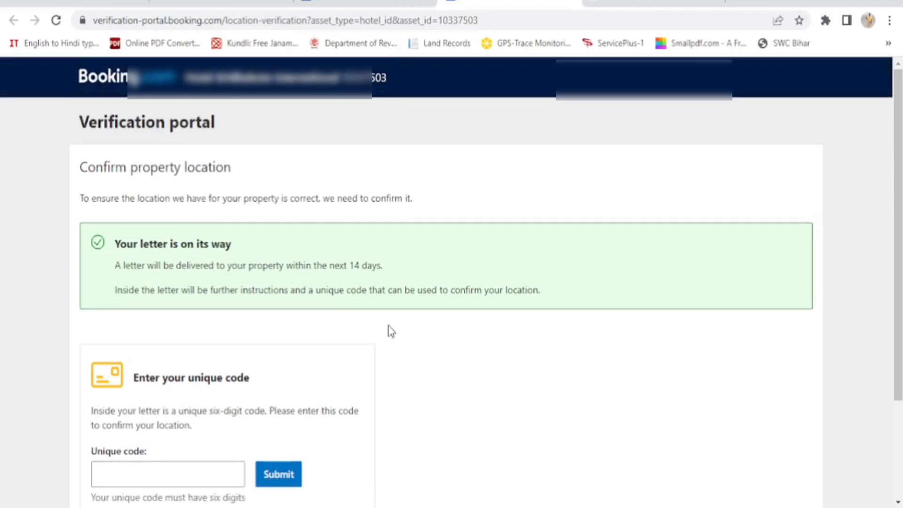
scroll(391, 336, "down", 2)
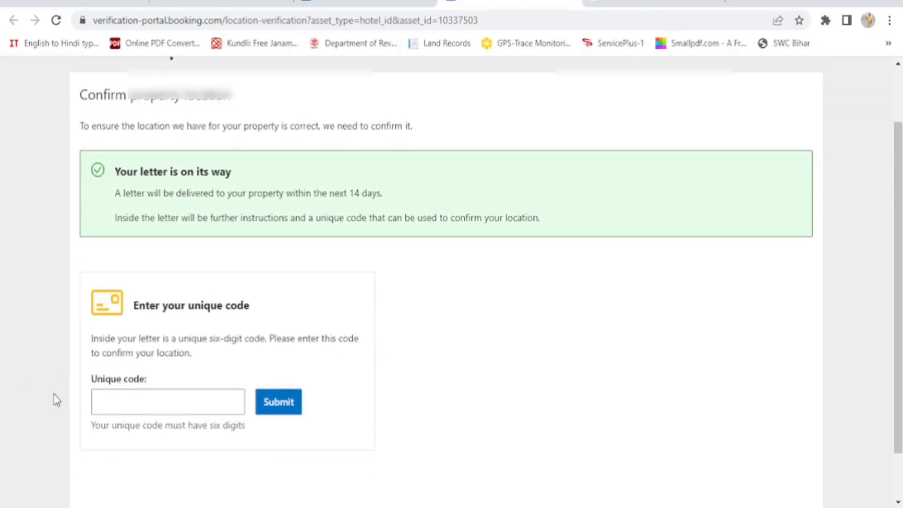
left_click(110, 400)
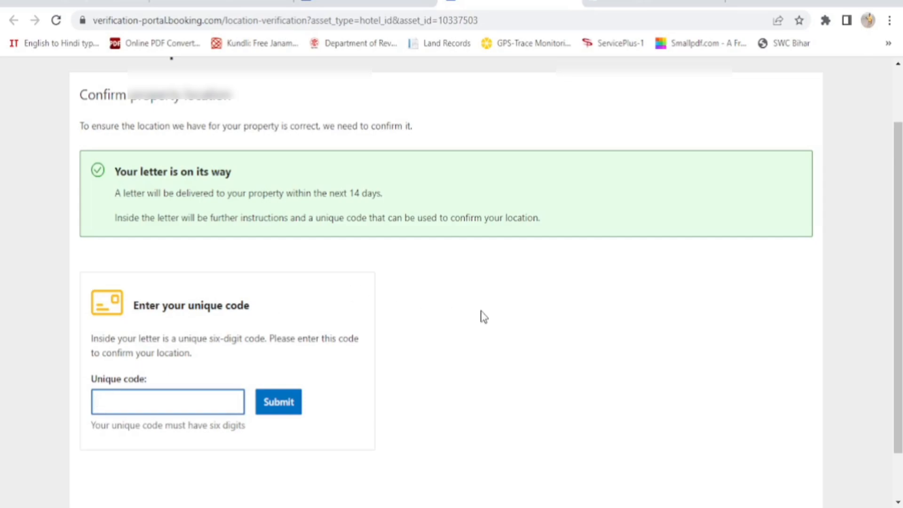
scroll(484, 316, "down", 1)
scroll(484, 323, "up", 3)
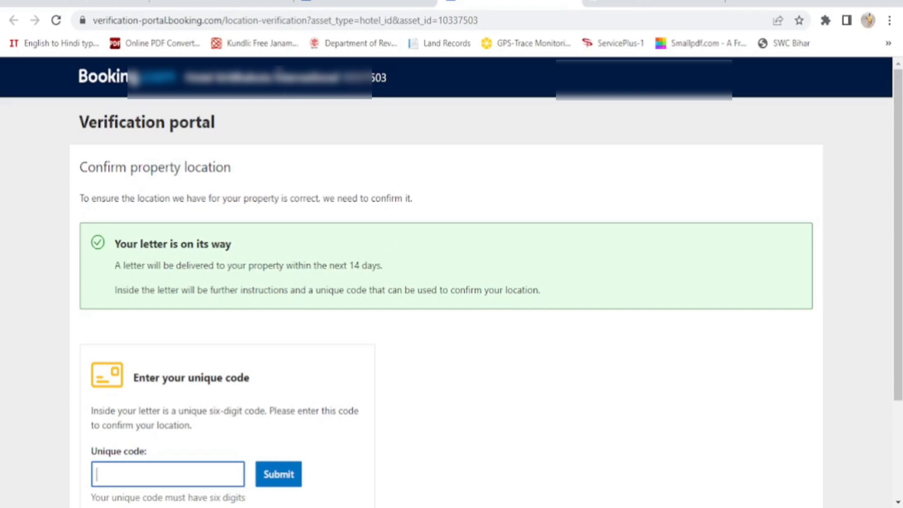
In Gmail, read Booking.com's 'New sign-in to your account' email and return to the inbox
left_click(238, 3)
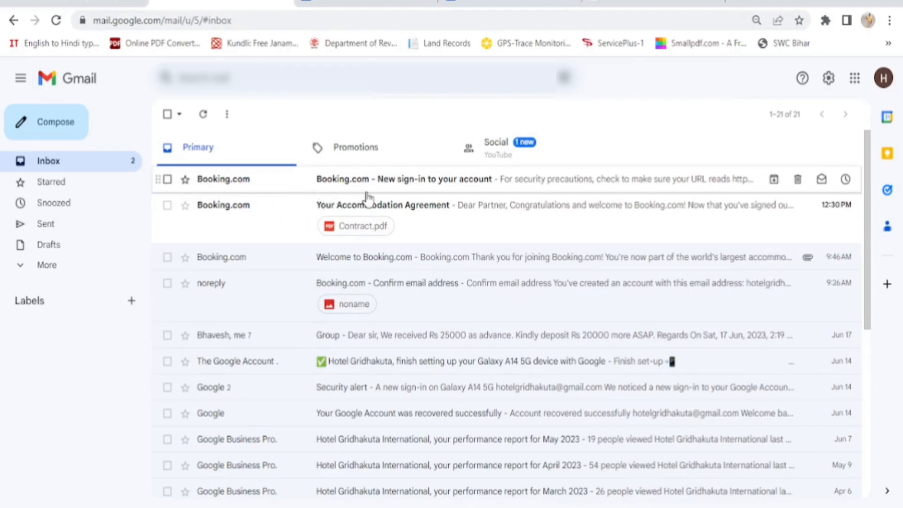
left_click(410, 188)
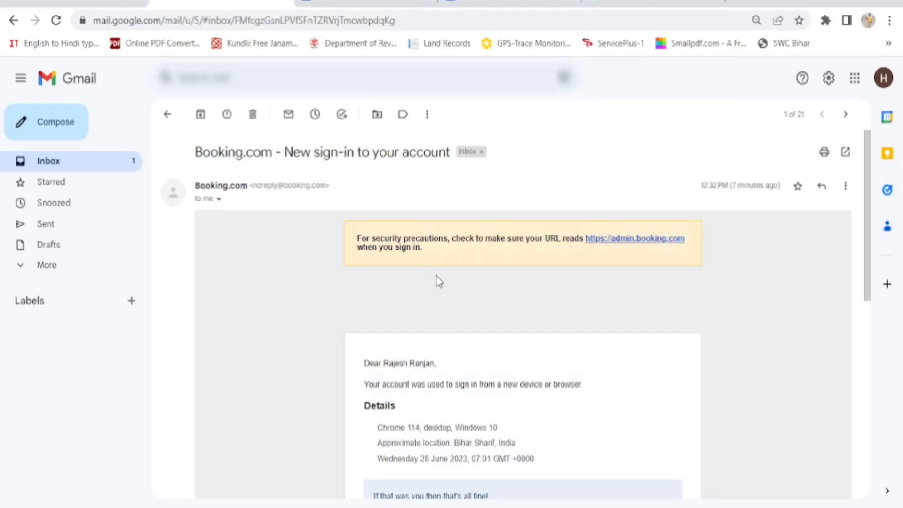
scroll(439, 281, "down", 2)
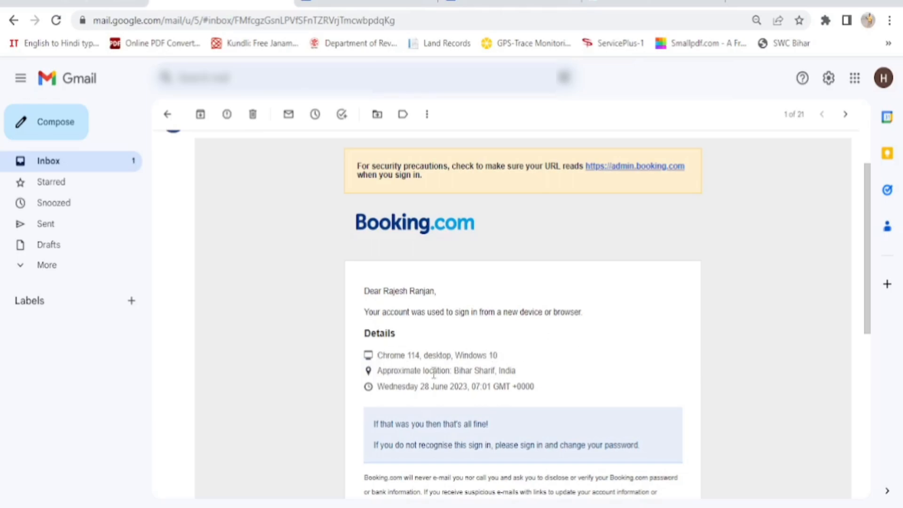
scroll(423, 418, "down", 4)
scroll(423, 418, "down", 2)
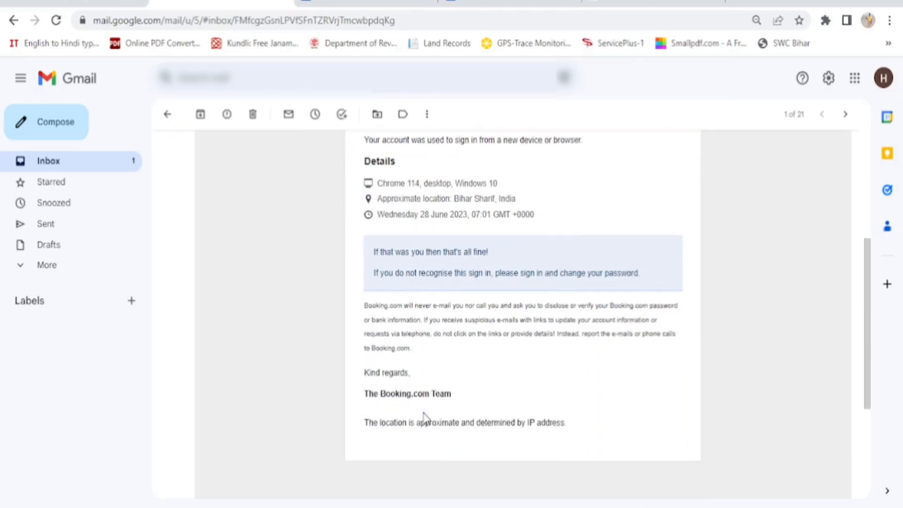
scroll(393, 262, "up", 6)
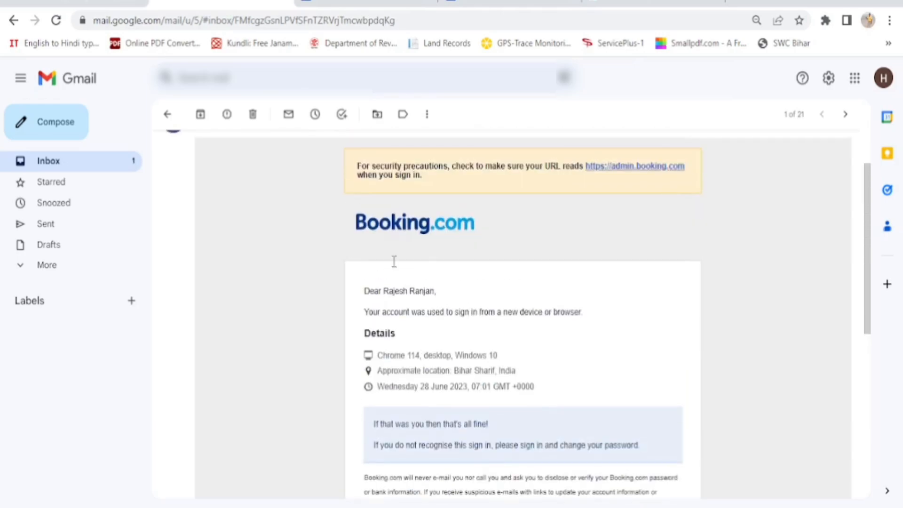
left_click(168, 115)
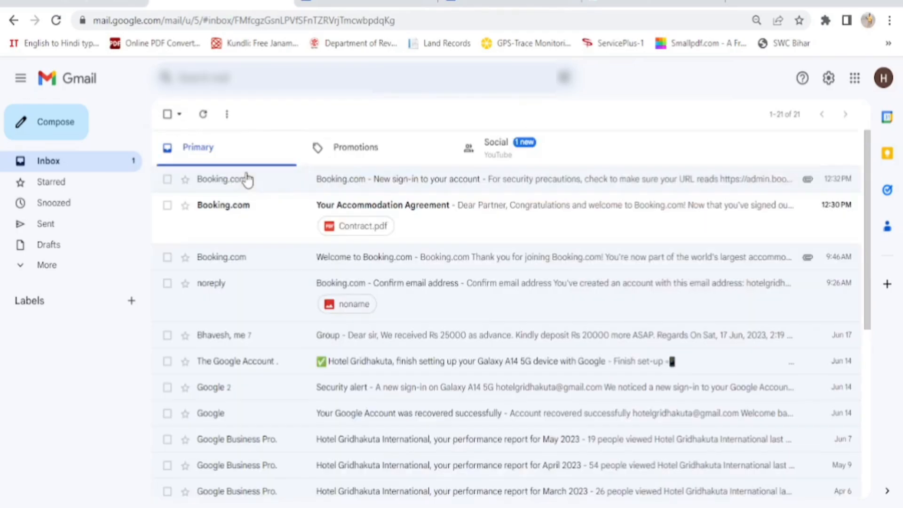
Open the 'Your Accommodation Agreement' email and begin reading the Contract.pdf attachment
left_click(424, 216)
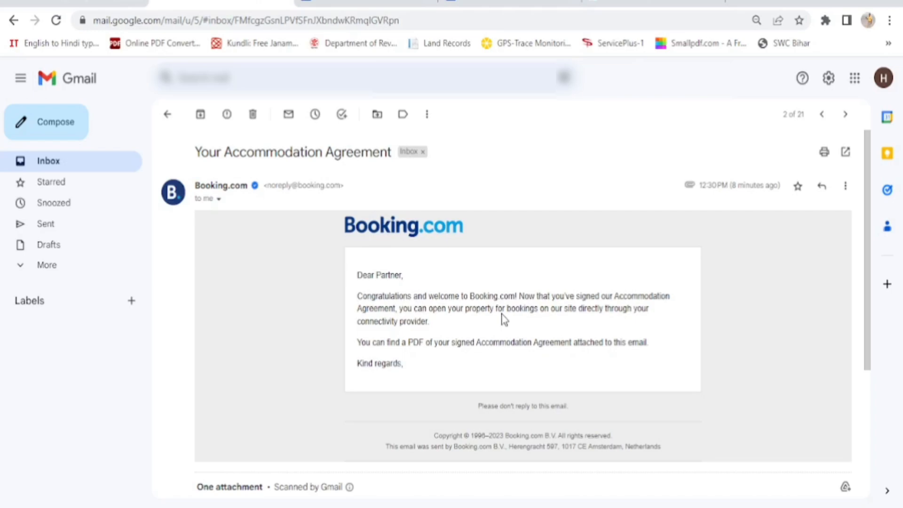
scroll(503, 320, "down", 2)
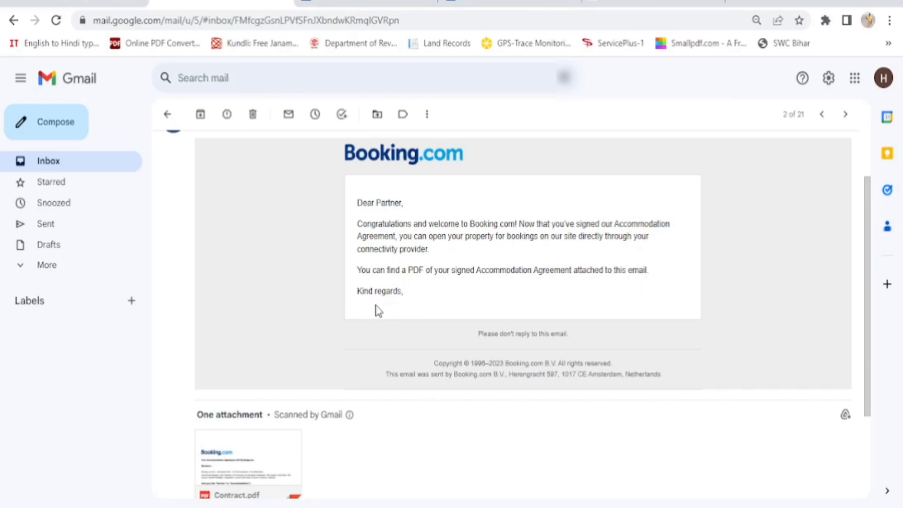
scroll(378, 311, "down", 3)
mouse_move(239, 337)
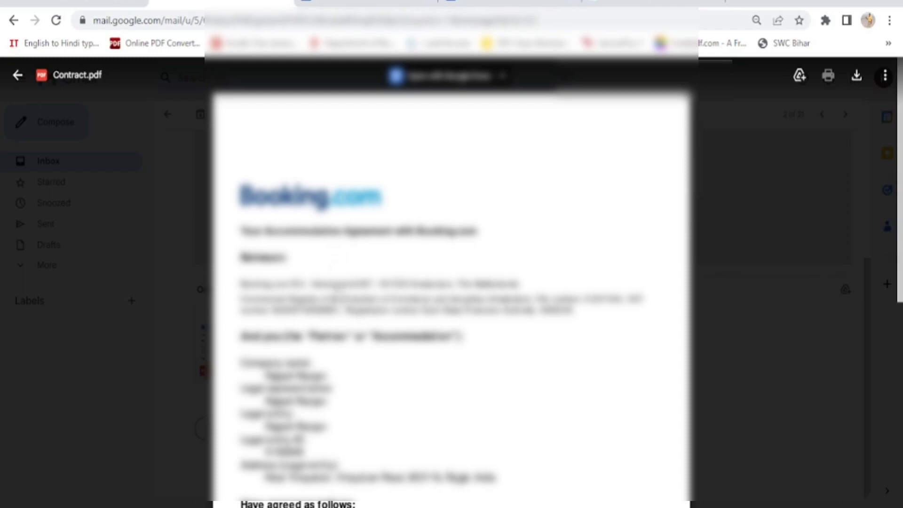
Read Contract.pdf through to its last page, then close the preview
scroll(381, 385, "down", 5)
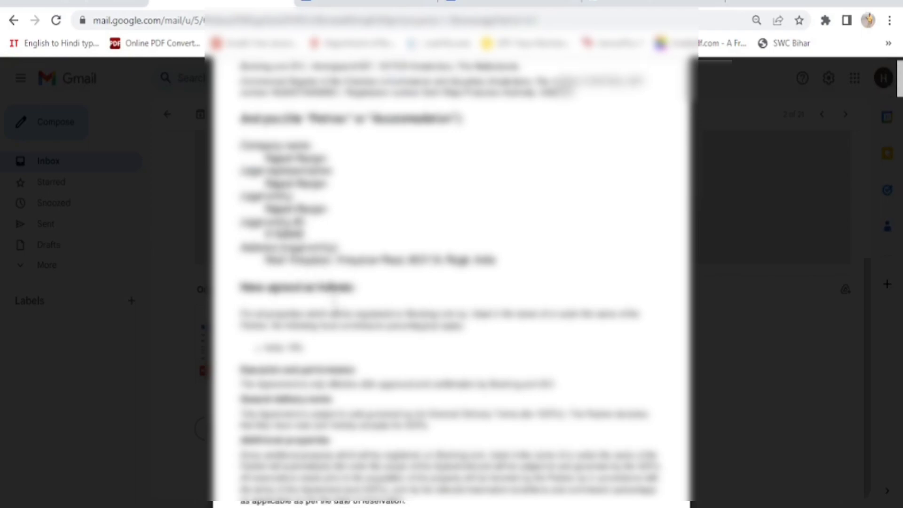
scroll(332, 295, "down", 5)
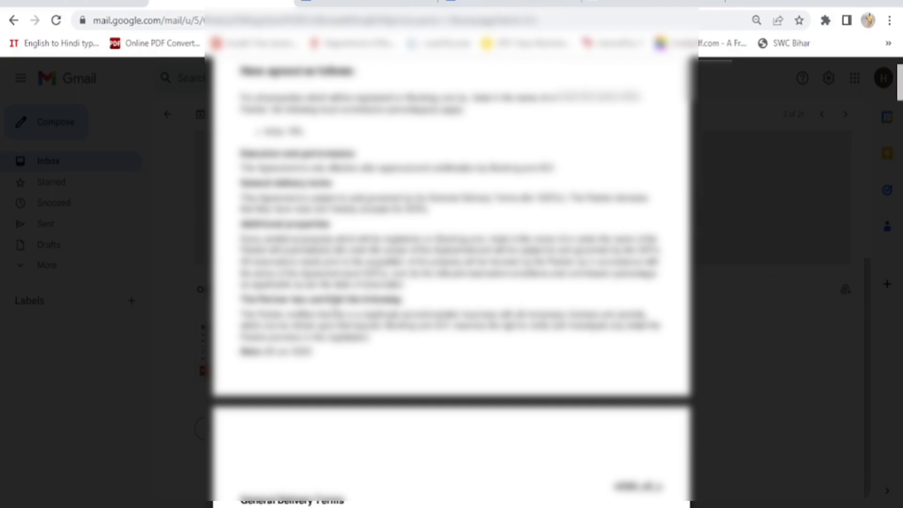
scroll(334, 301, "down", 3)
scroll(334, 301, "down", 4)
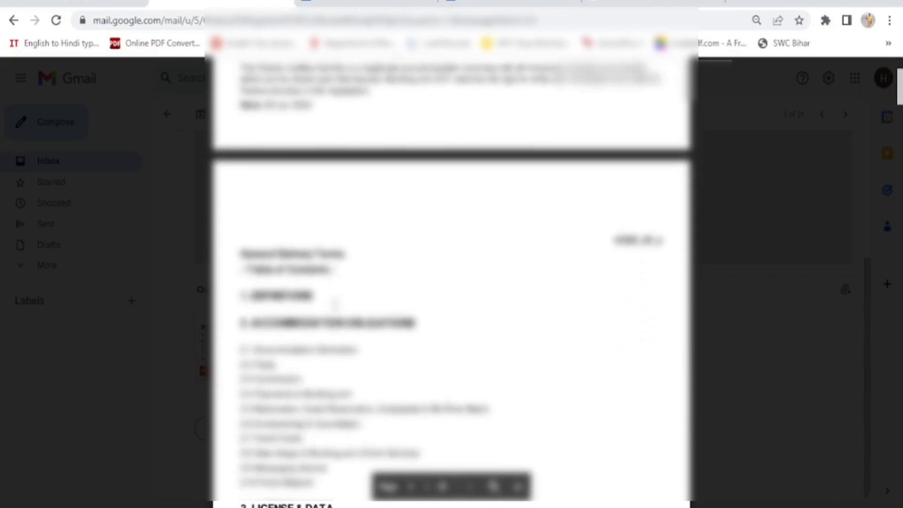
scroll(484, 324, "down", 8)
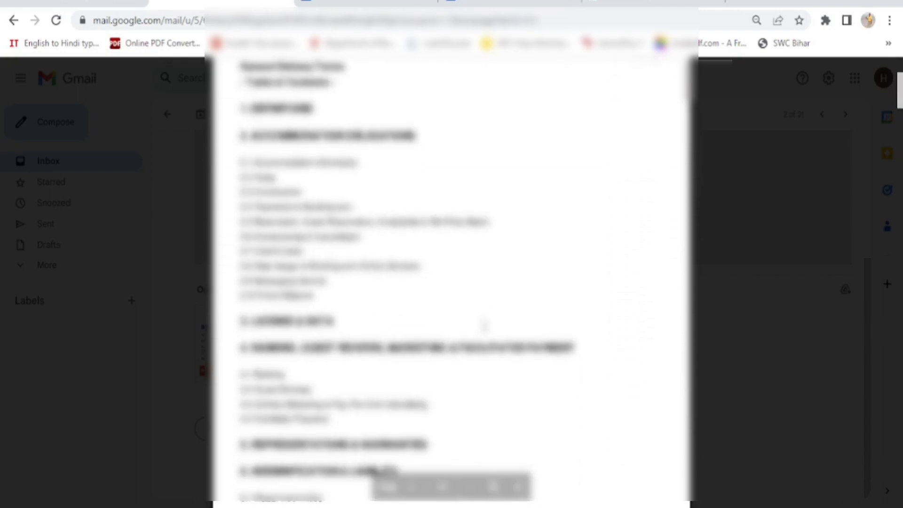
scroll(484, 325, "down", 11)
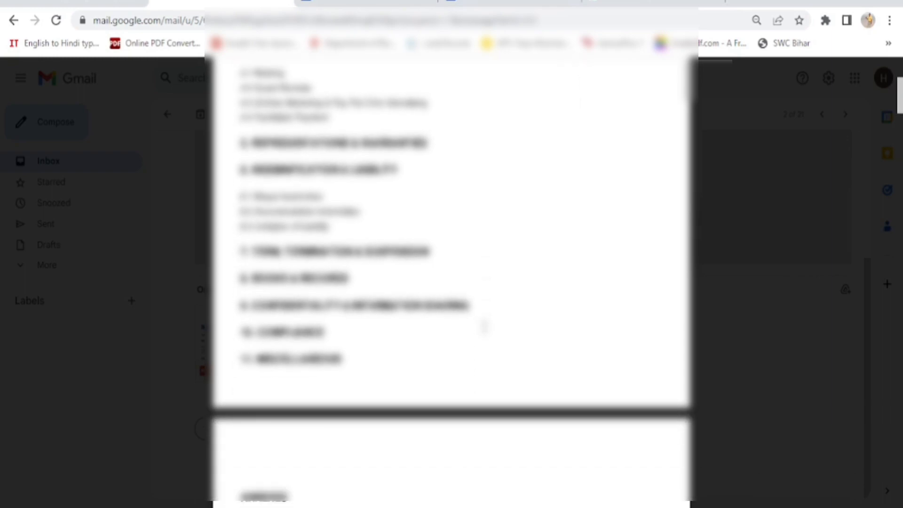
scroll(485, 325, "down", 5)
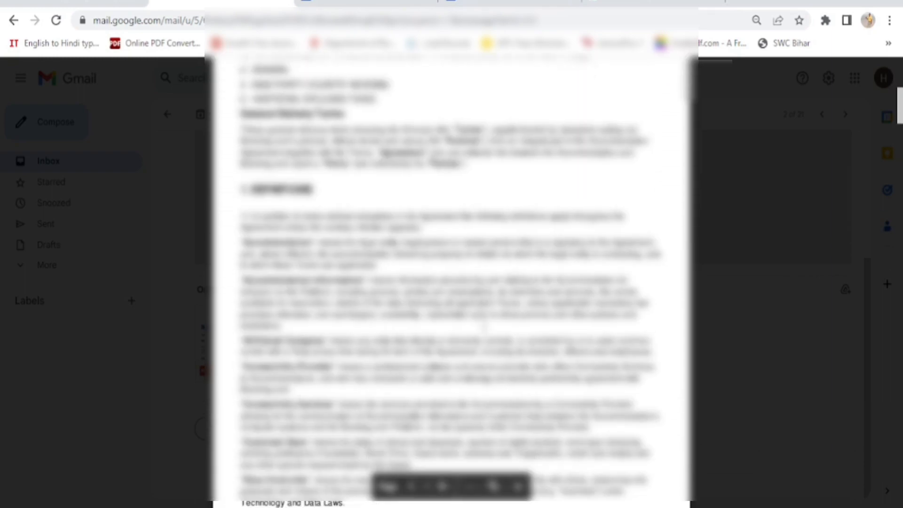
scroll(484, 325, "down", 20)
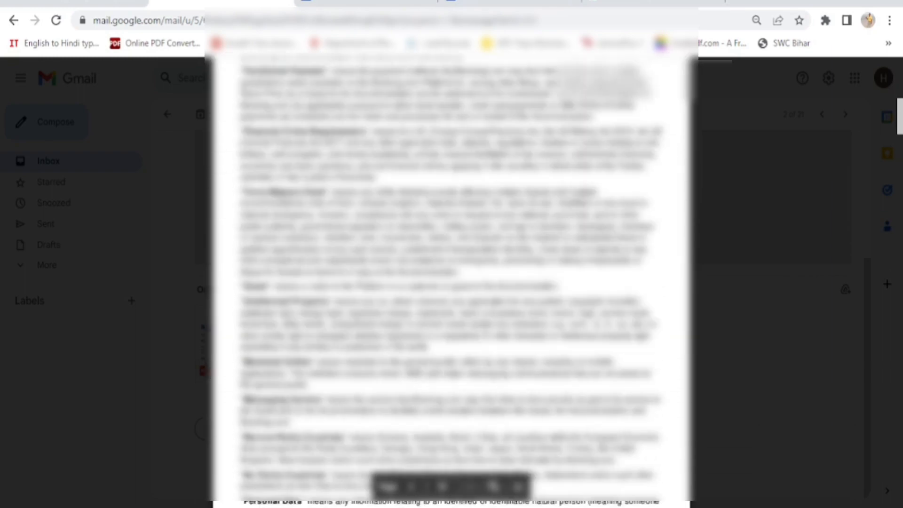
scroll(485, 324, "down", 15)
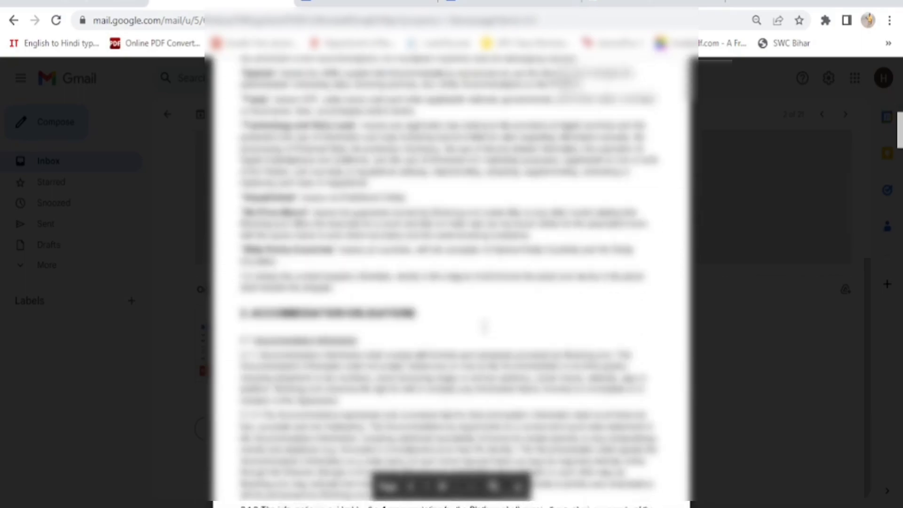
scroll(485, 330, "down", 20)
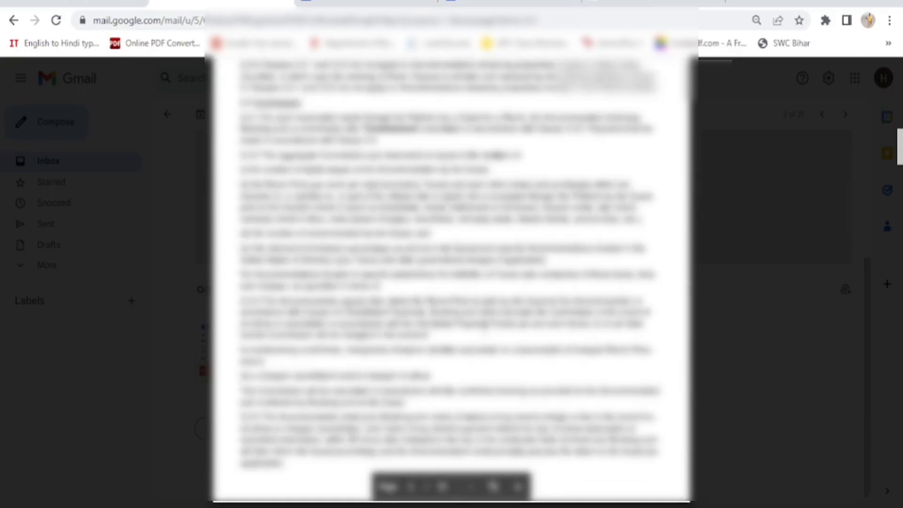
scroll(484, 330, "down", 20)
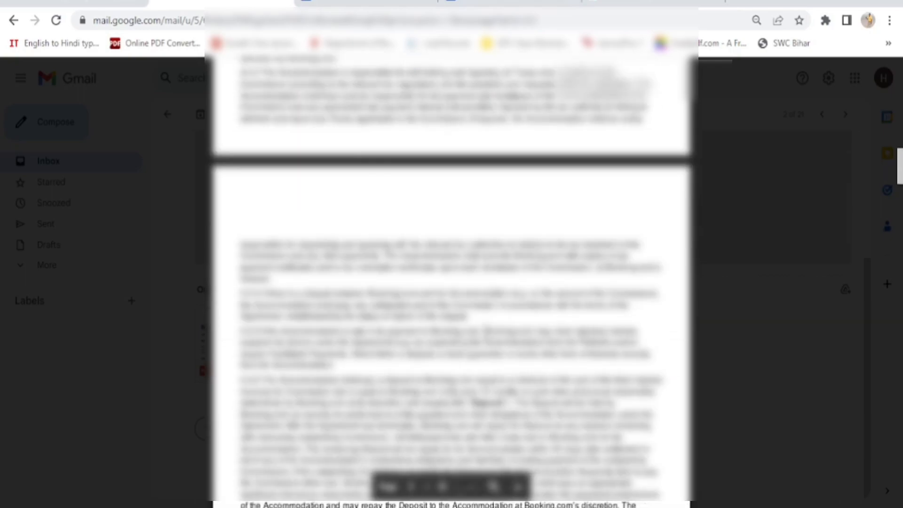
scroll(485, 329, "down", 20)
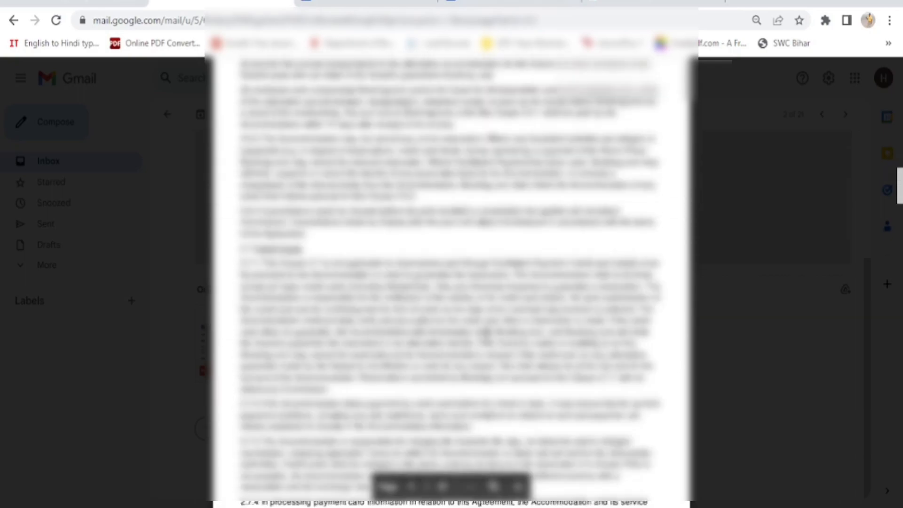
scroll(451, 282, "down", 20)
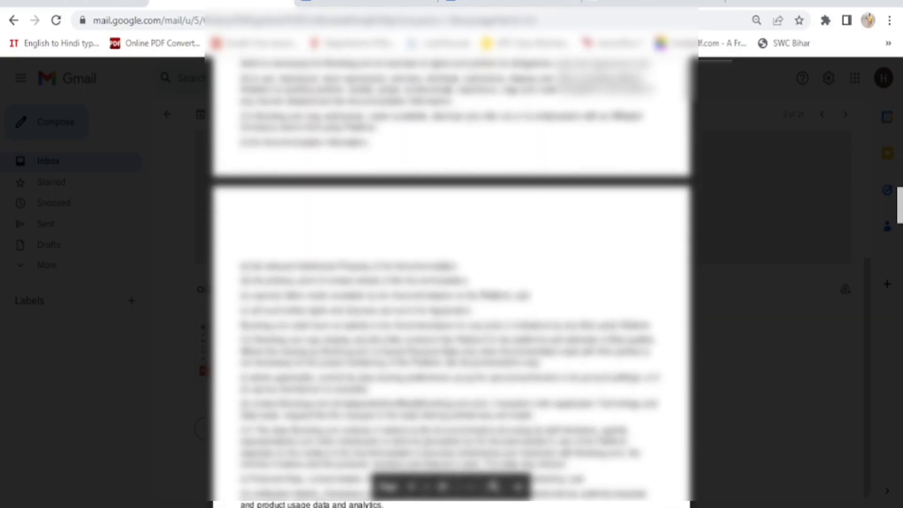
scroll(487, 332, "down", 6)
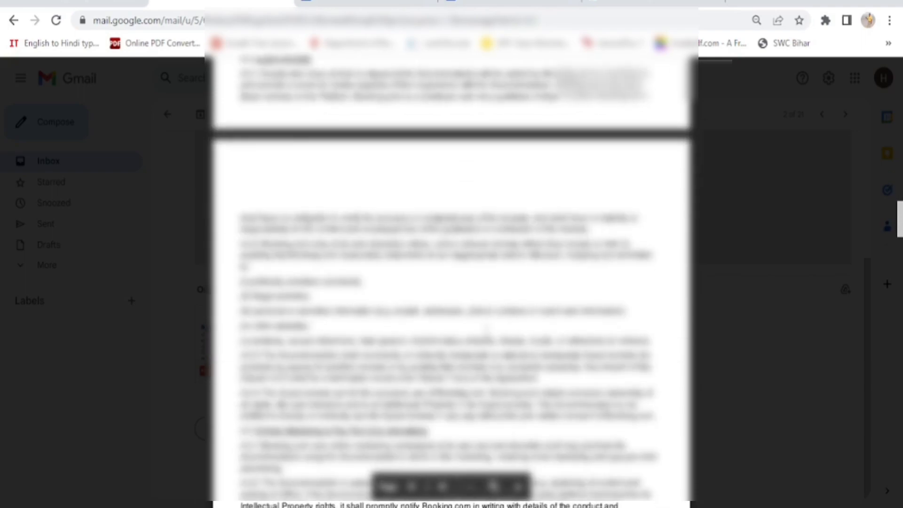
scroll(487, 329, "down", 18)
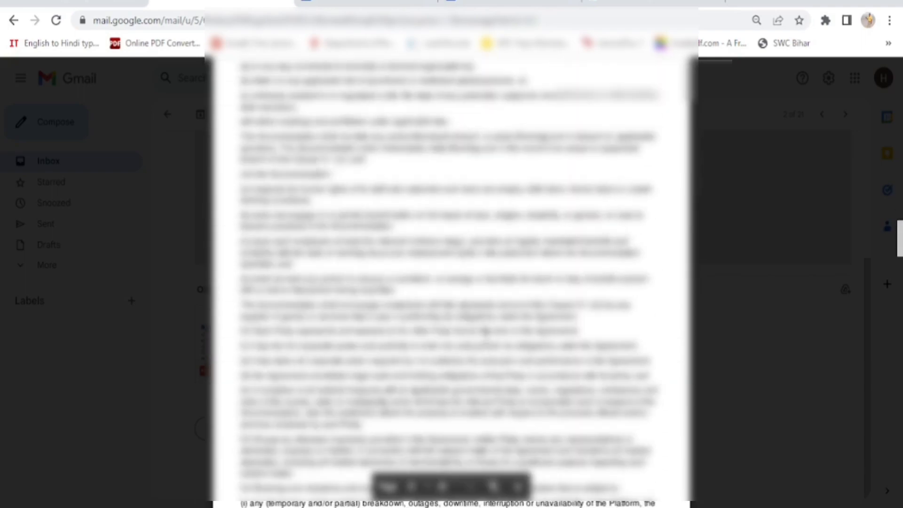
scroll(487, 332, "down", 20)
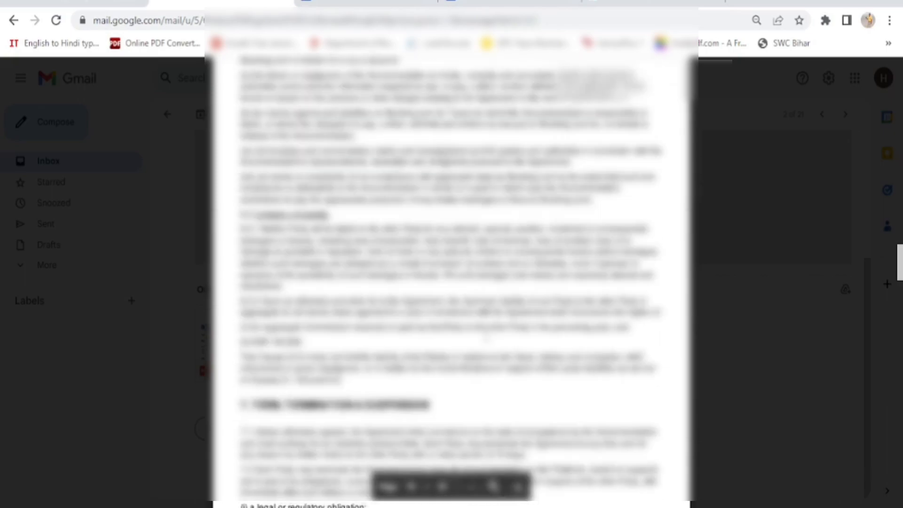
scroll(486, 335, "down", 12)
scroll(487, 338, "down", 12)
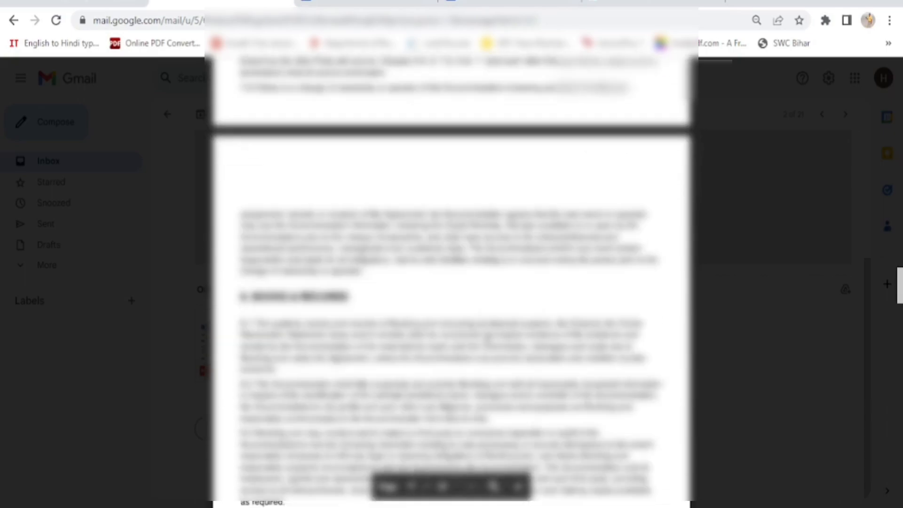
scroll(486, 336, "down", 20)
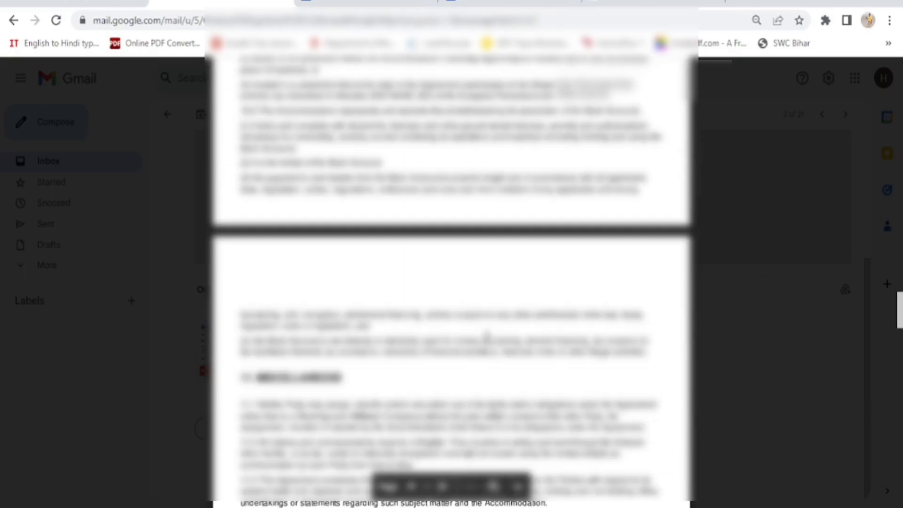
scroll(487, 335, "down", 20)
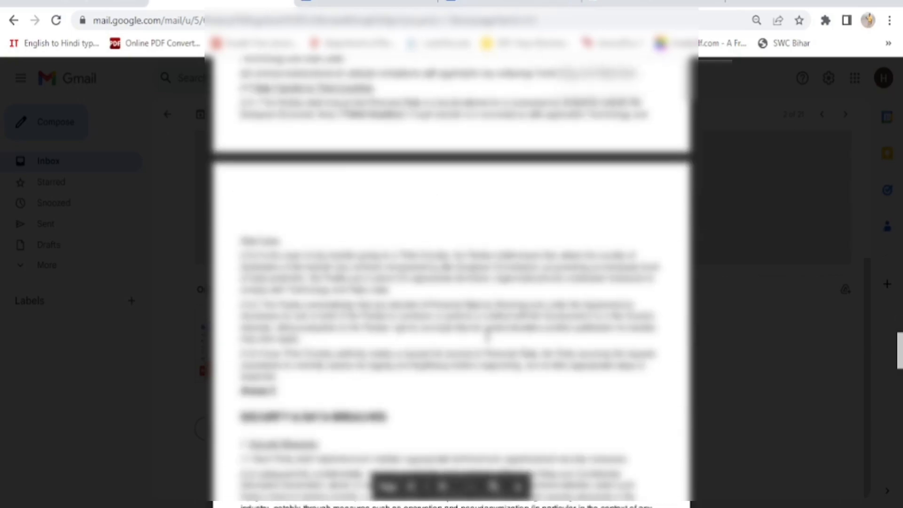
scroll(487, 335, "down", 15)
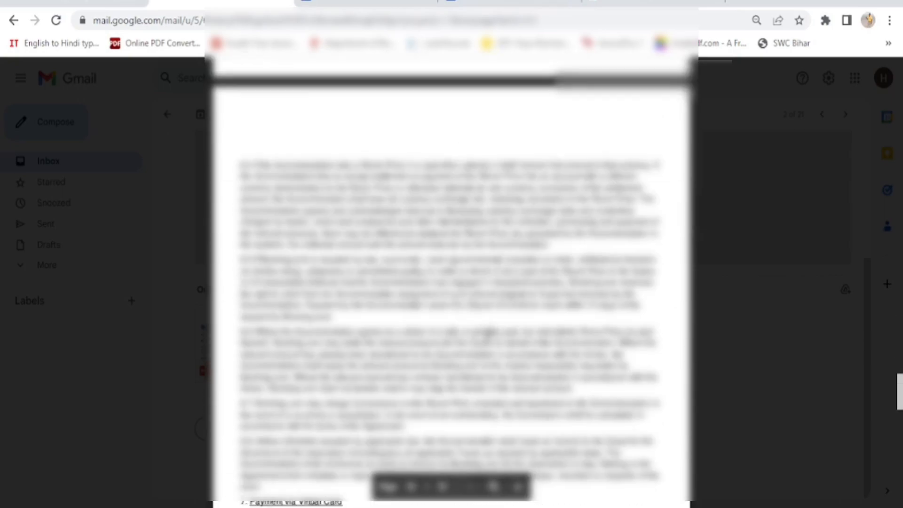
scroll(487, 336, "up", 10)
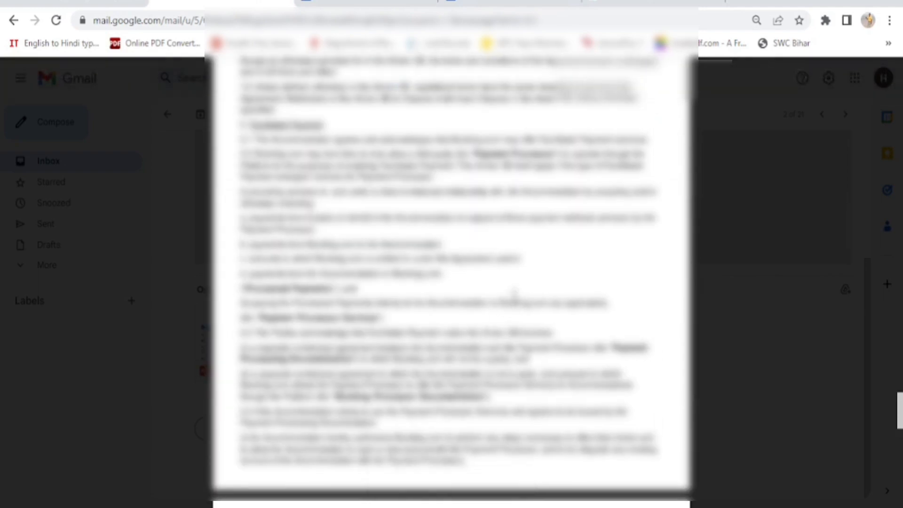
scroll(754, 260, "up", 10)
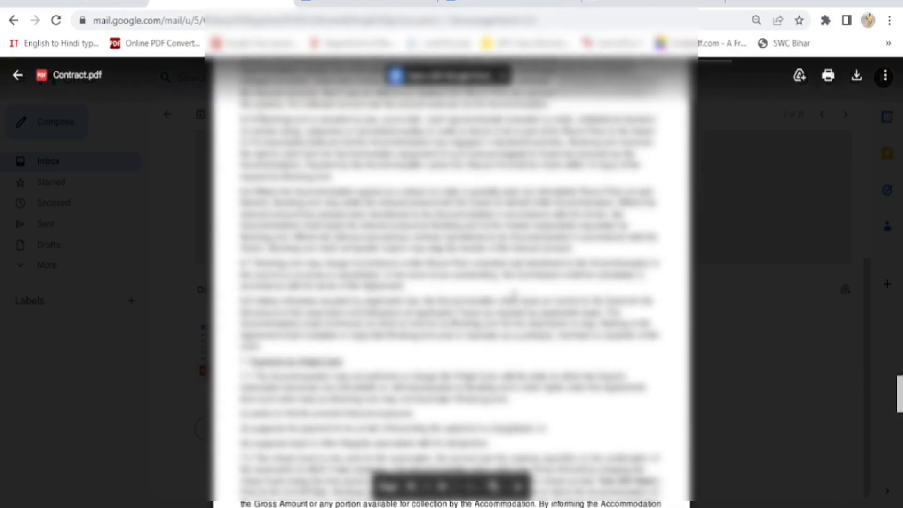
left_click(740, 305)
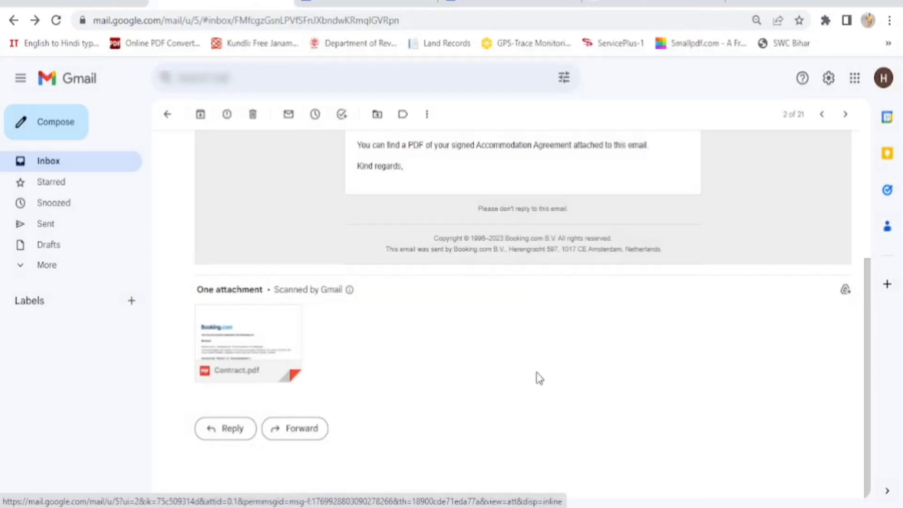
Return to the top of the agreement email, then go back to the Booking.com extranet home
scroll(540, 378, "up", 4)
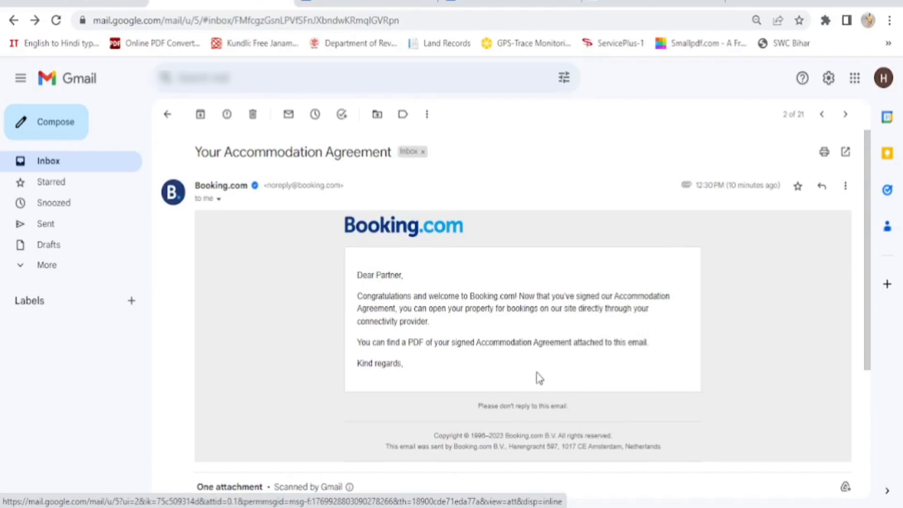
left_click(363, 3)
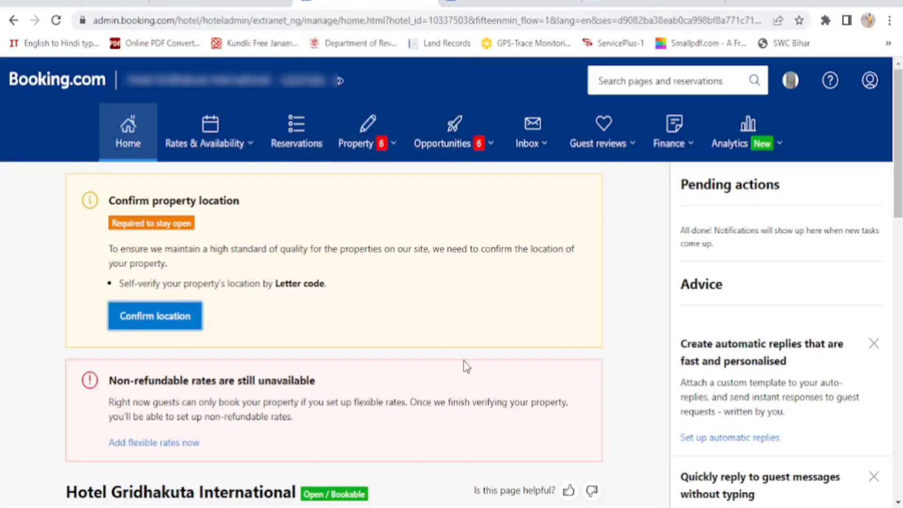